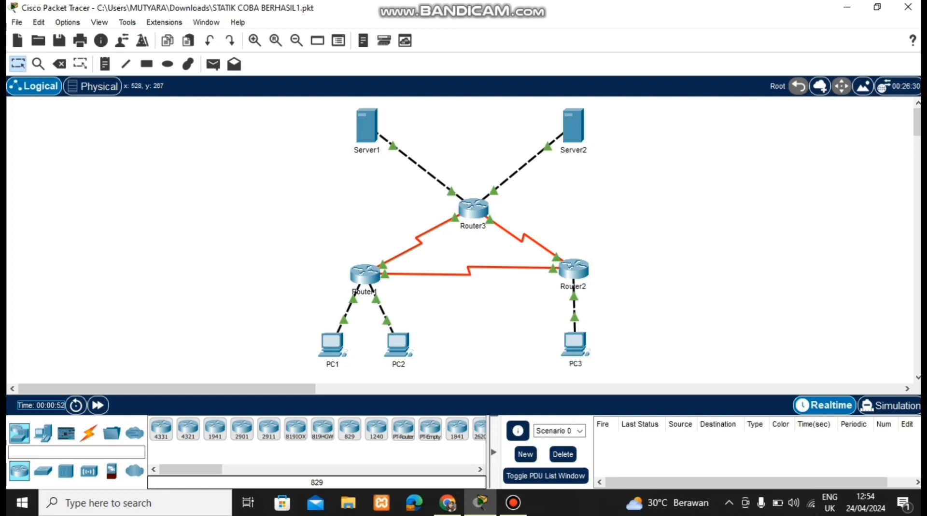
Remove Router1's static routes for 192.168.1.128/25, 33.33.33.0/24 and 43.43.43.0/24
click(365, 275)
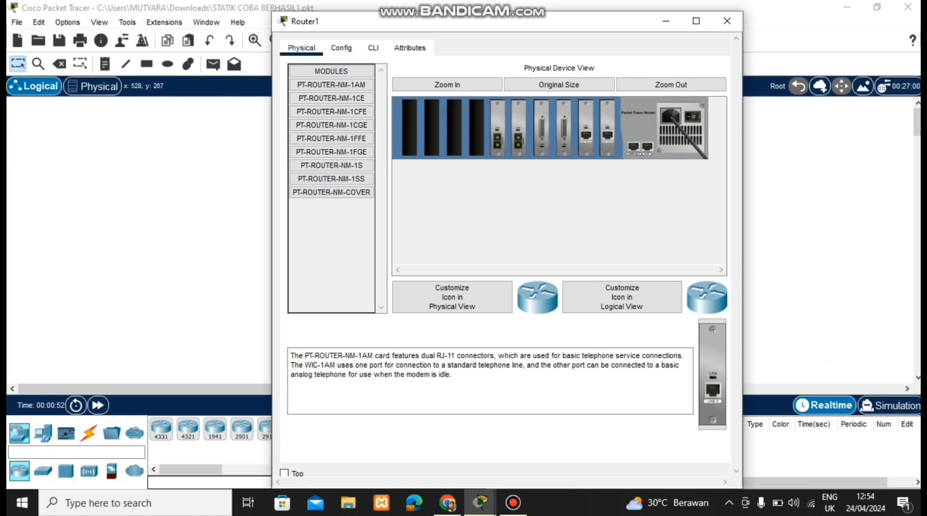
click(341, 48)
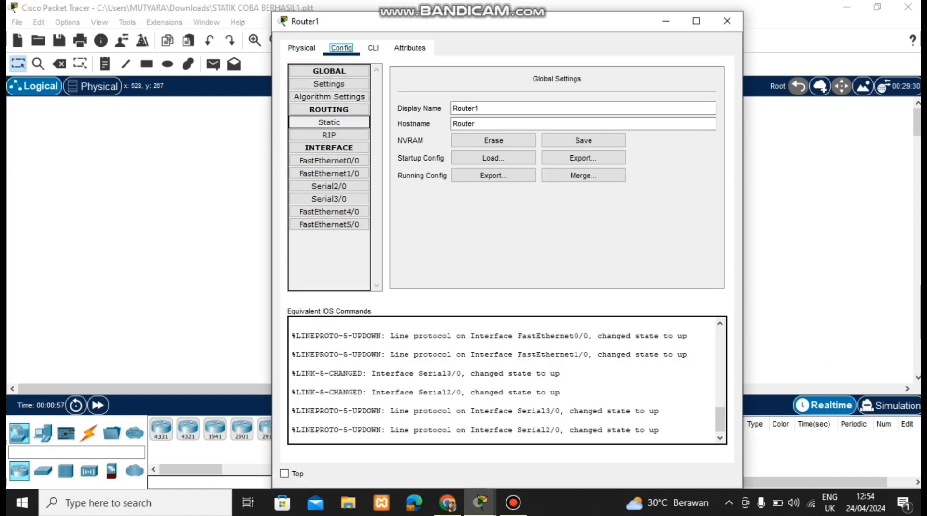
click(329, 122)
click(449, 198)
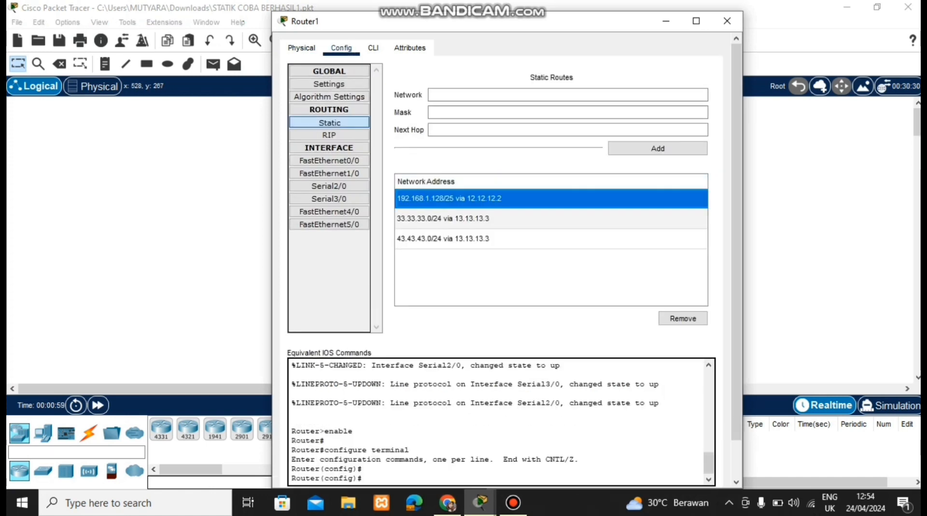
click(683, 319)
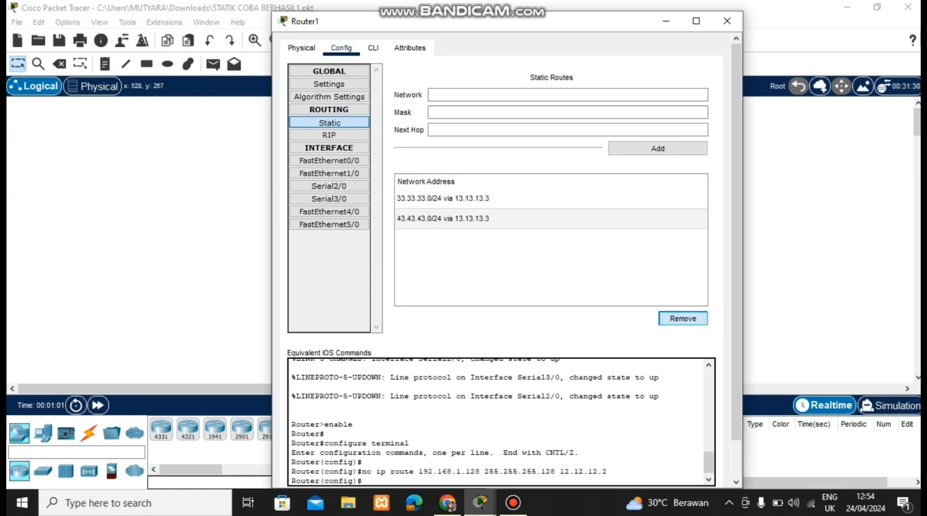
click(450, 199)
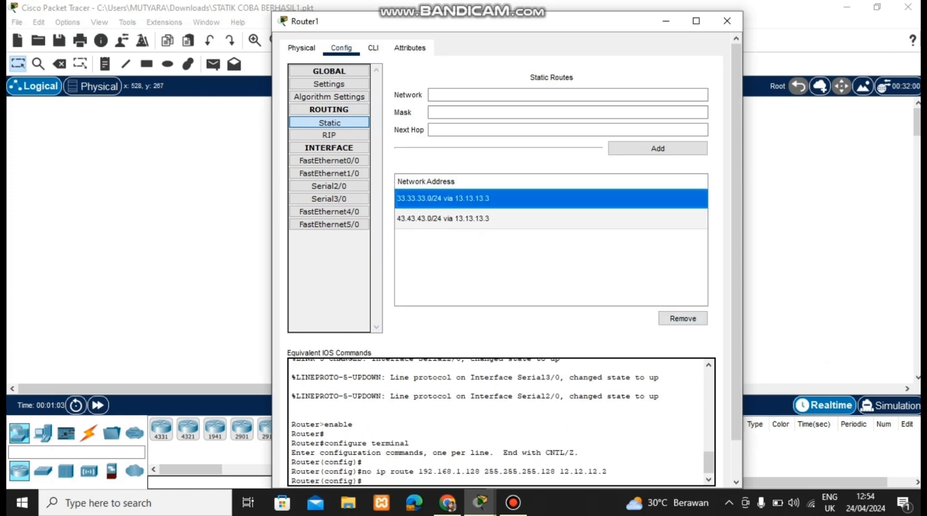
click(682, 318)
click(450, 199)
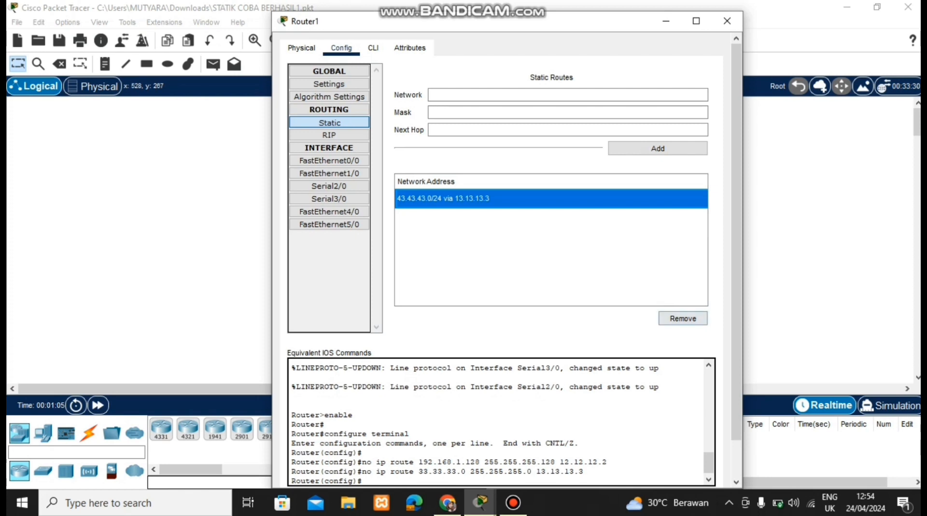
click(682, 318)
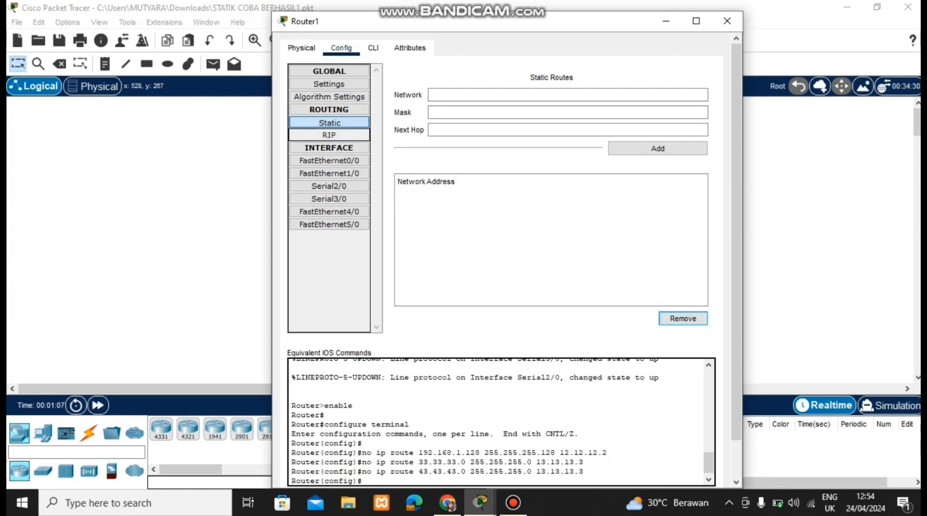
Add the network 192.168.1.64 to Router1's RIP routing
click(329, 135)
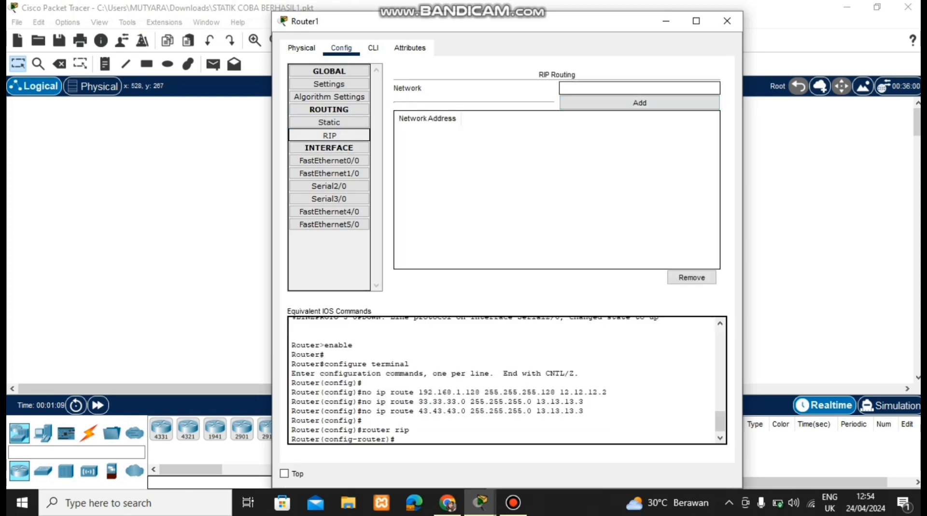
click(639, 88)
text(192.)
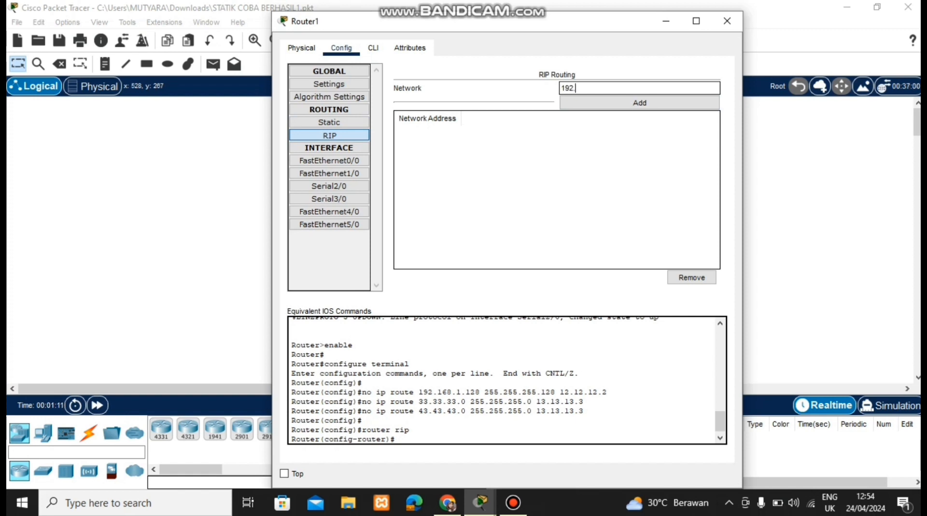
text(168.1.)
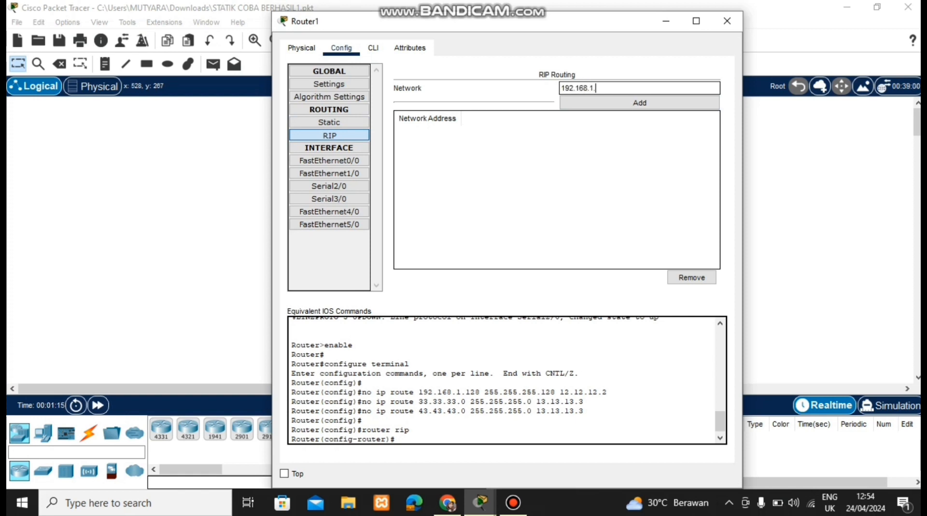
text(64)
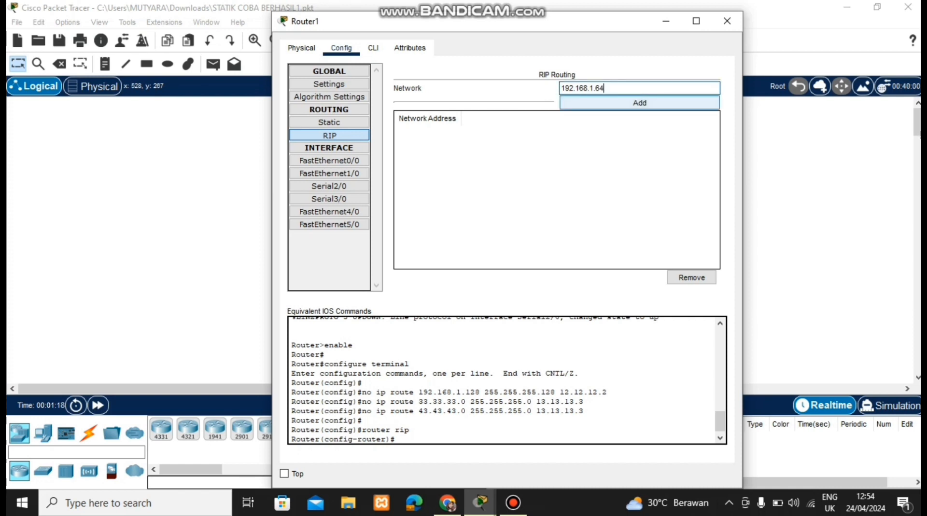
key(Return)
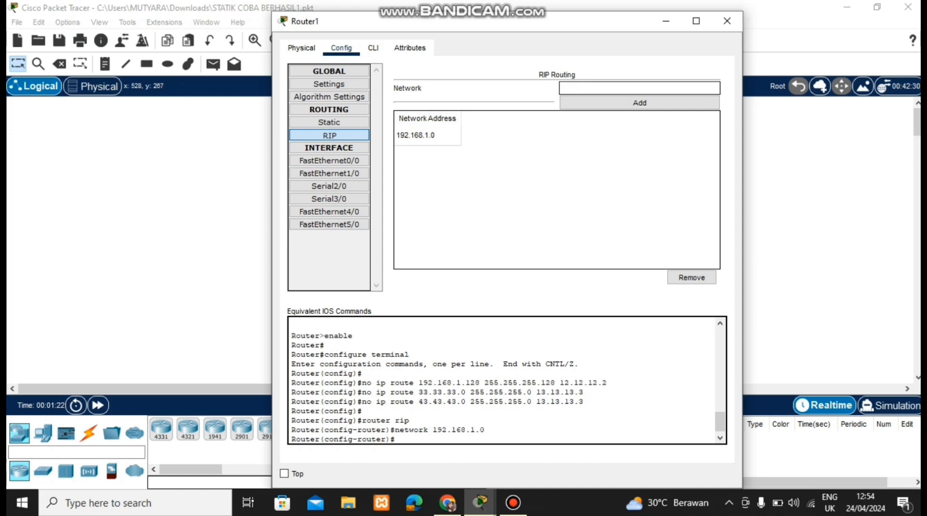
Add the networks 23.23.23.0, 13.13.13.0 and 12.12.12.0 to Router1's RIP routing
text(23.23.23.0)
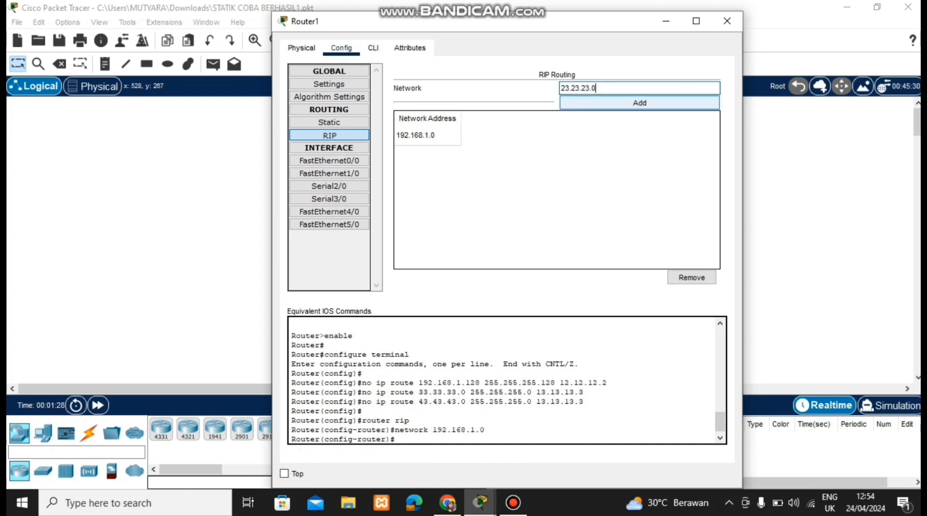
click(639, 103)
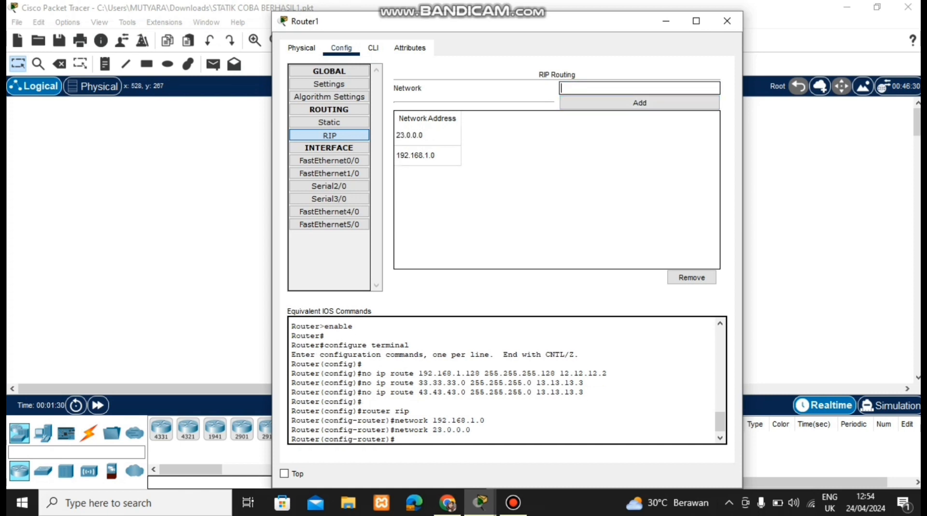
text(13.13.13.0)
click(639, 103)
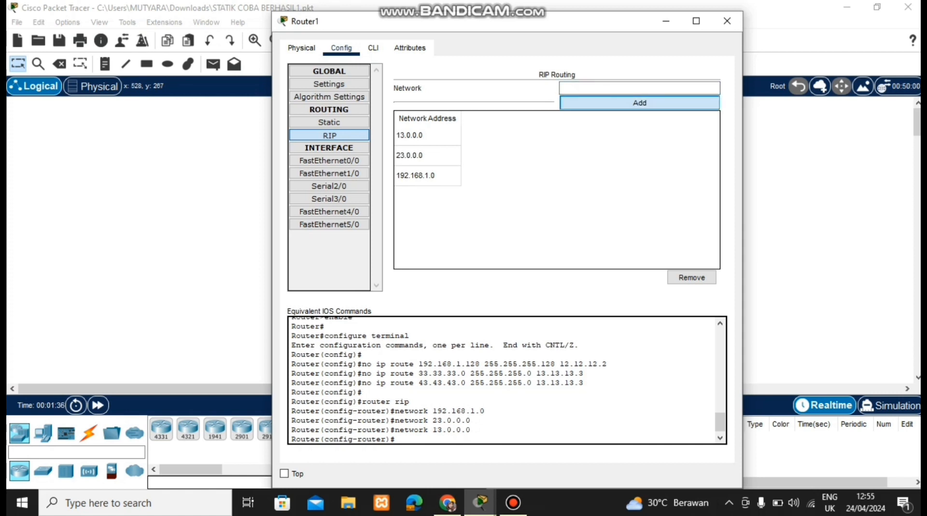
click(639, 88)
text(12)
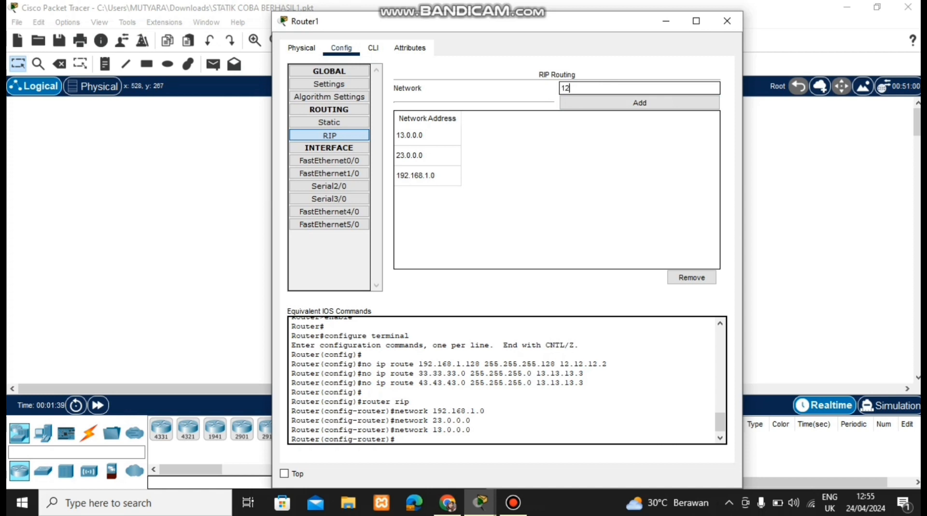
text(.12.12.0)
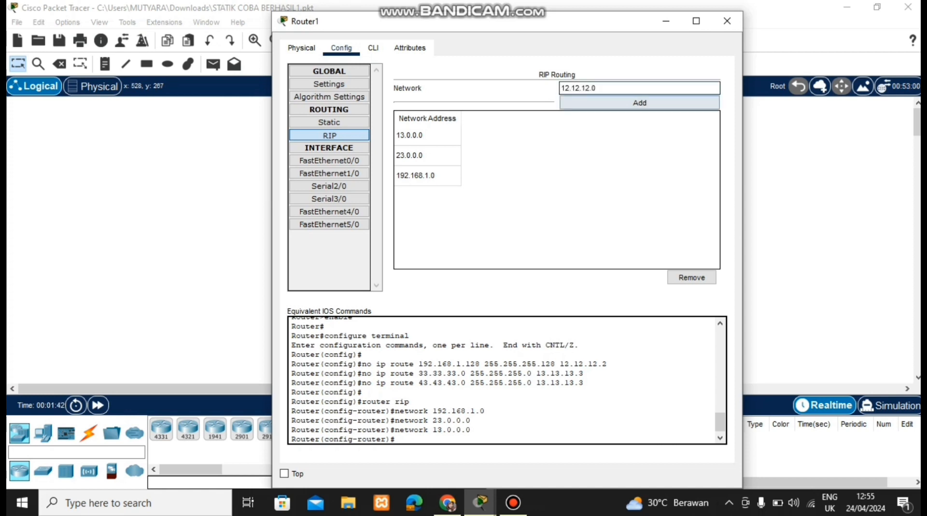
click(639, 103)
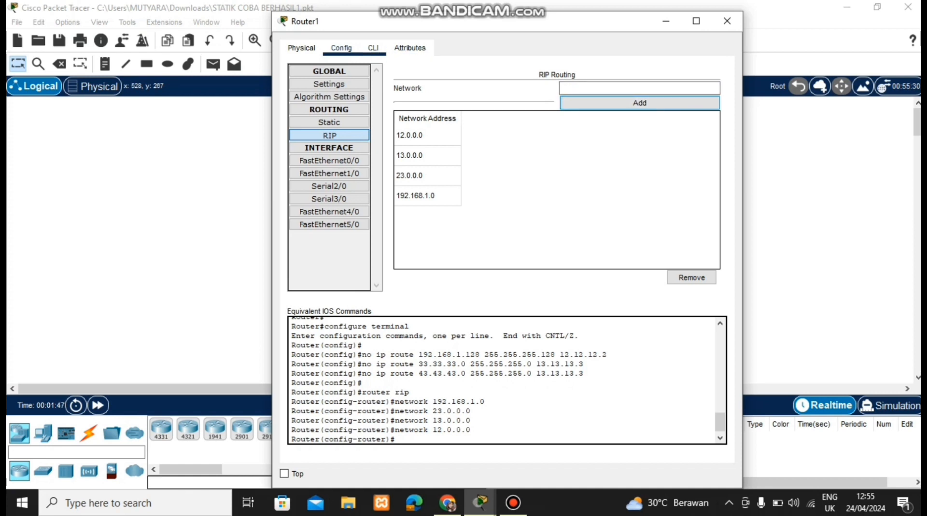
Run no auto-summary and version 2 in Router1's RIP configuration on its command line
click(373, 48)
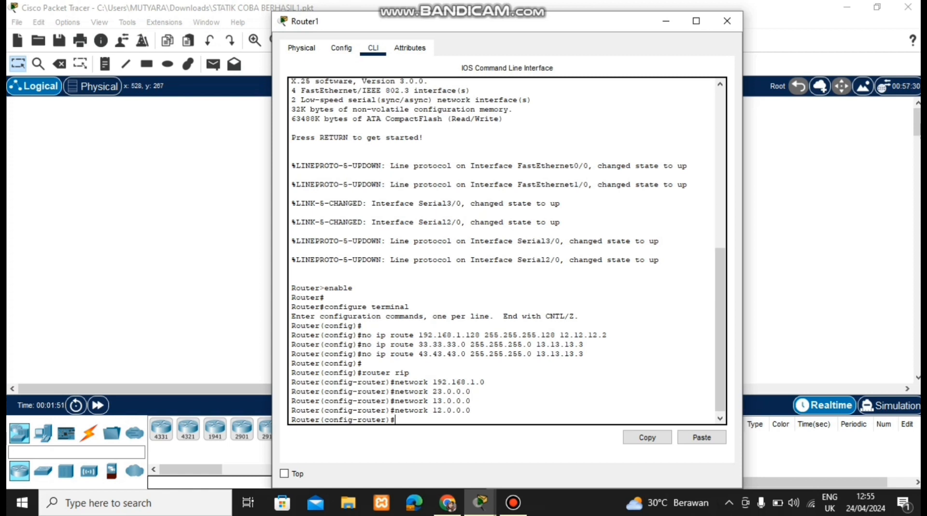
text(no auto-summary)
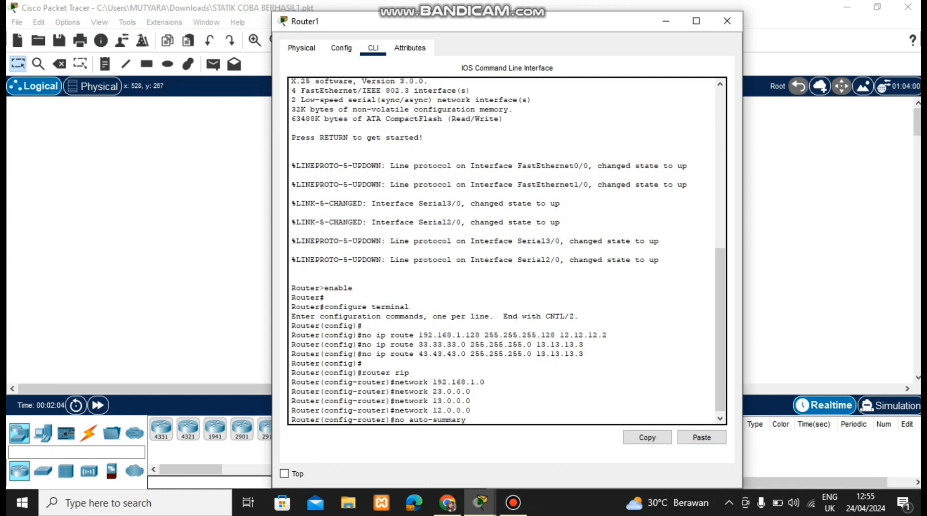
key(Return)
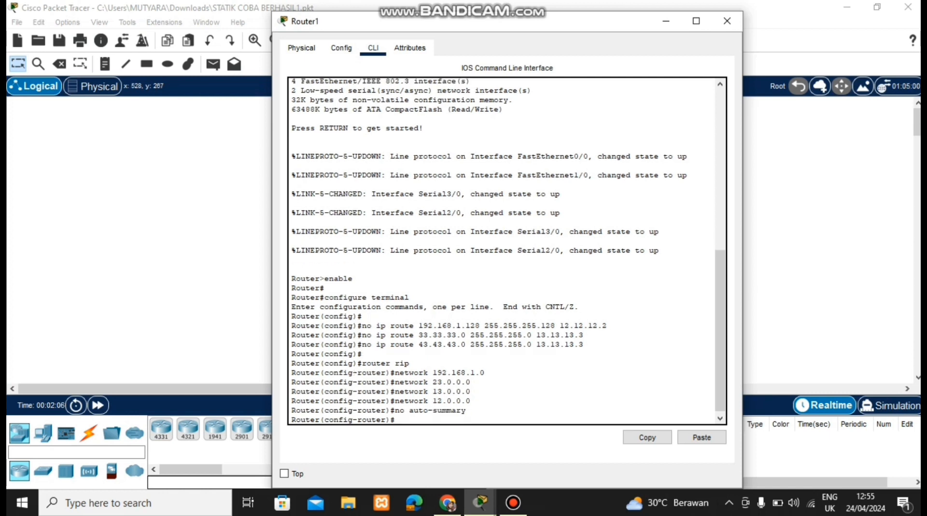
text(version 2)
key(Return)
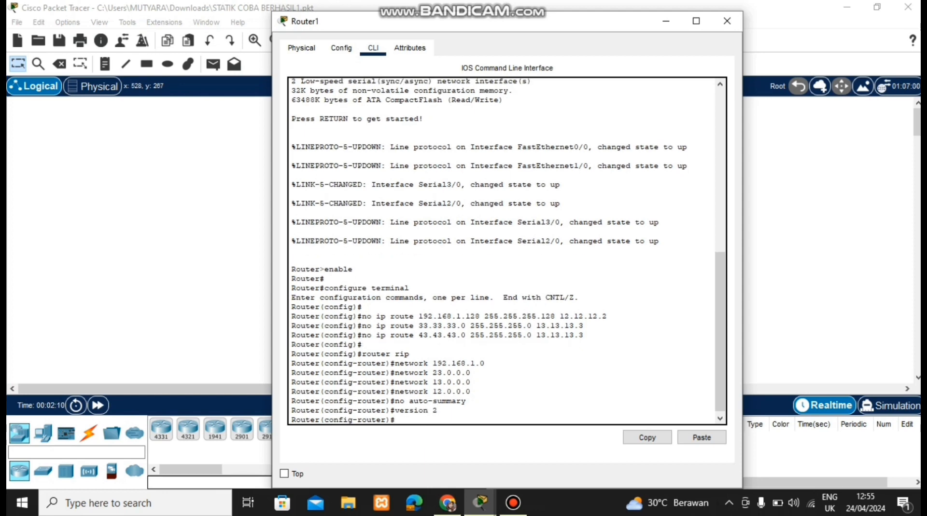
Save Router1's running configuration to NVRAM and close its device window
click(341, 48)
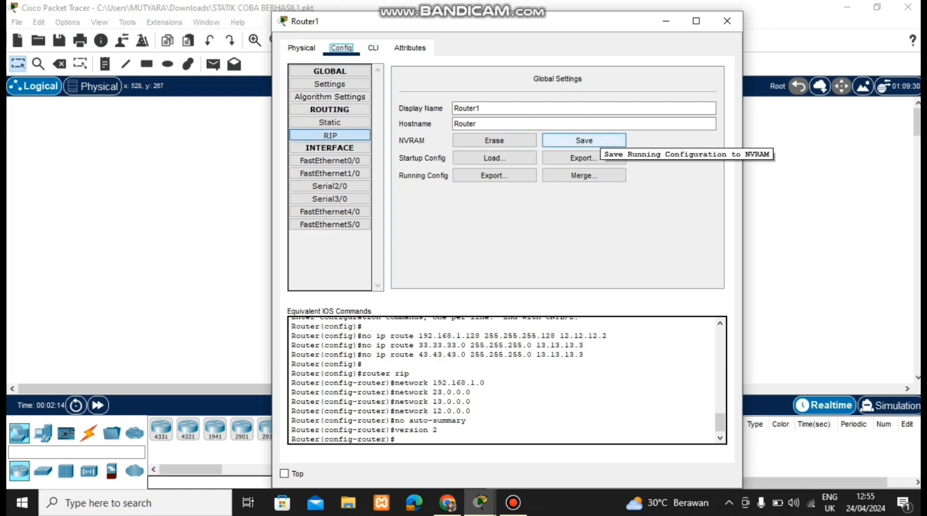
click(587, 141)
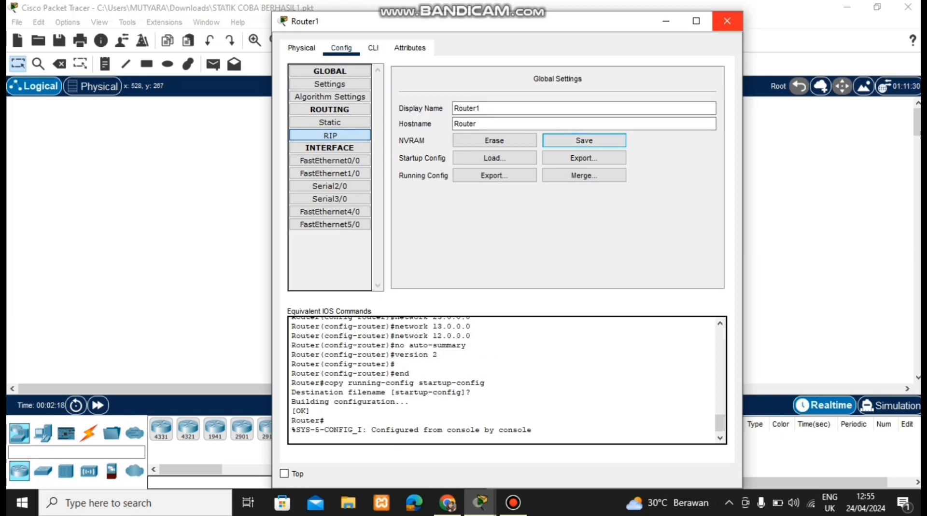
click(727, 20)
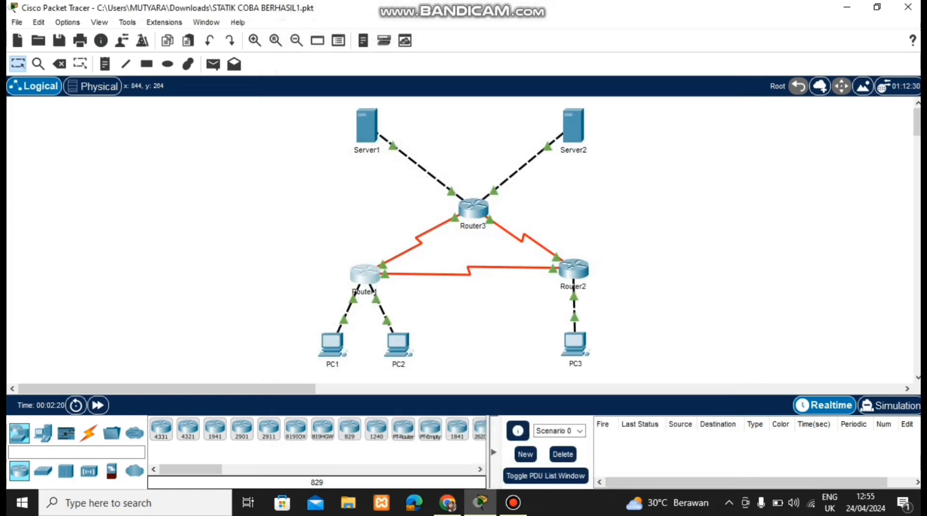
Remove Router2's static routes for 192.168.1.0/25, 33.33.33.0/24 and 43.43.43.0/24
click(574, 269)
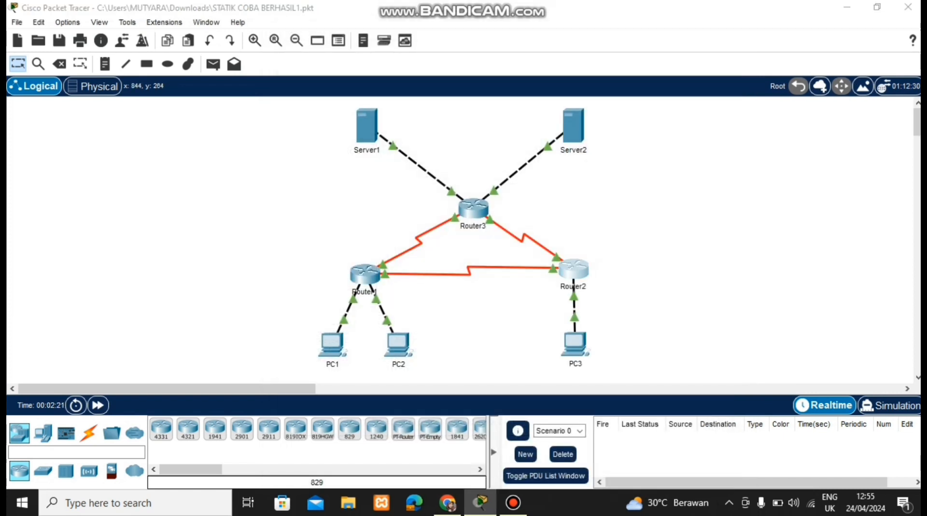
click(342, 48)
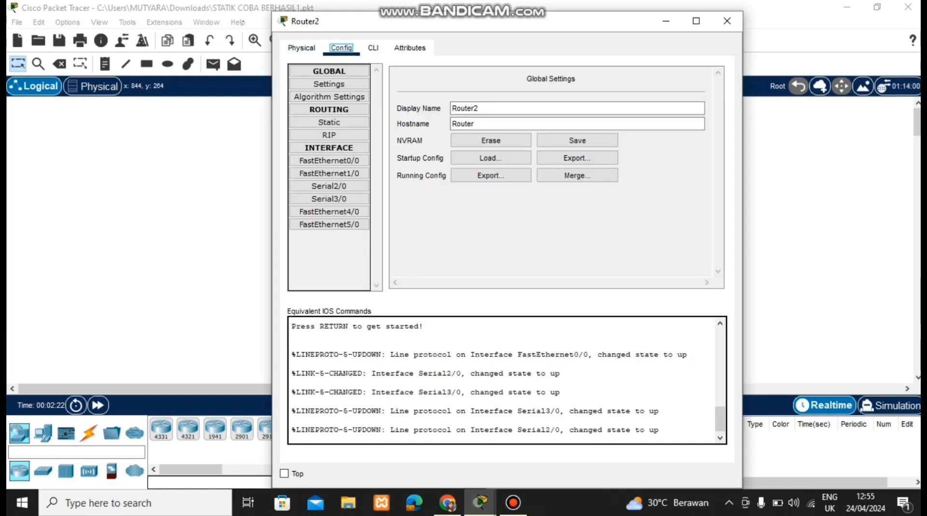
click(329, 123)
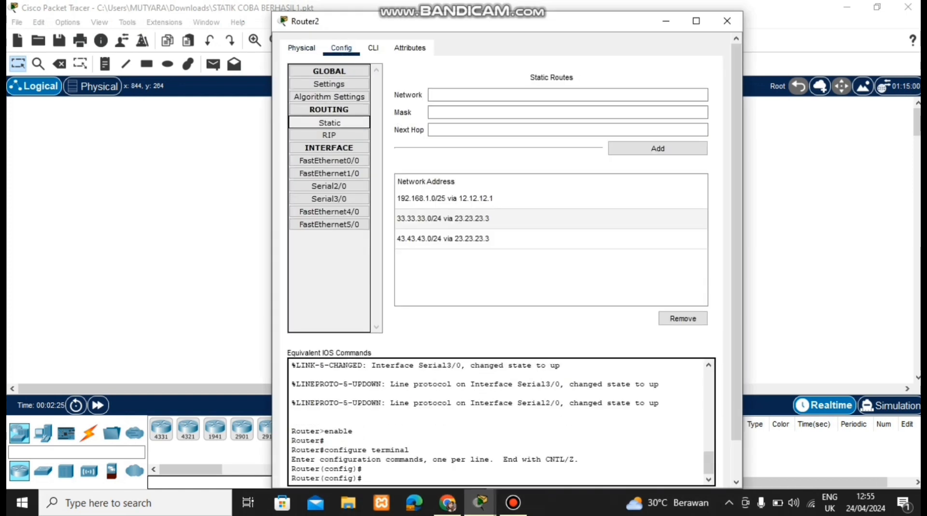
click(483, 198)
click(682, 318)
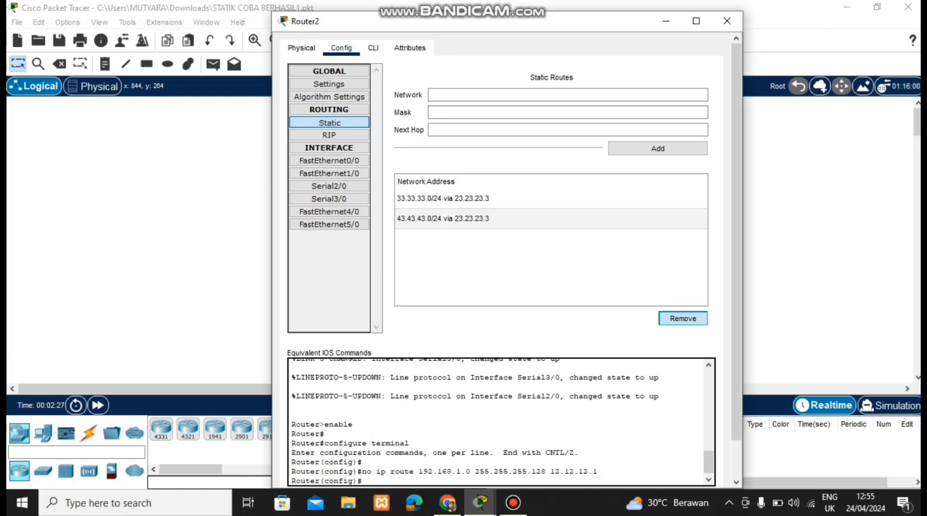
click(531, 199)
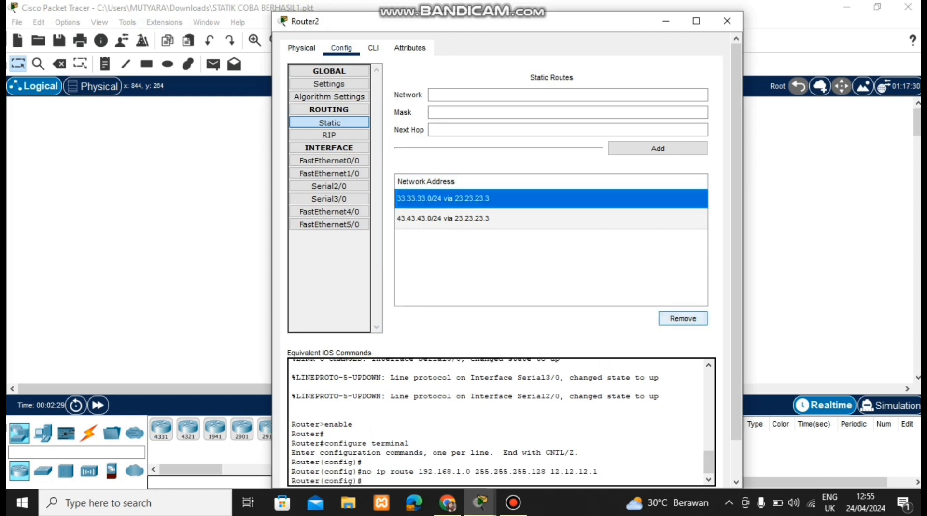
click(683, 318)
click(483, 199)
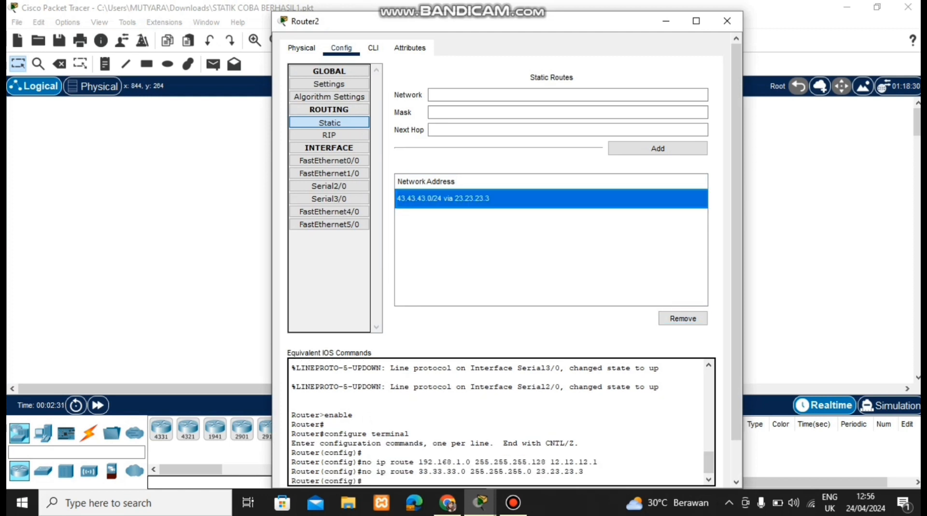
click(682, 318)
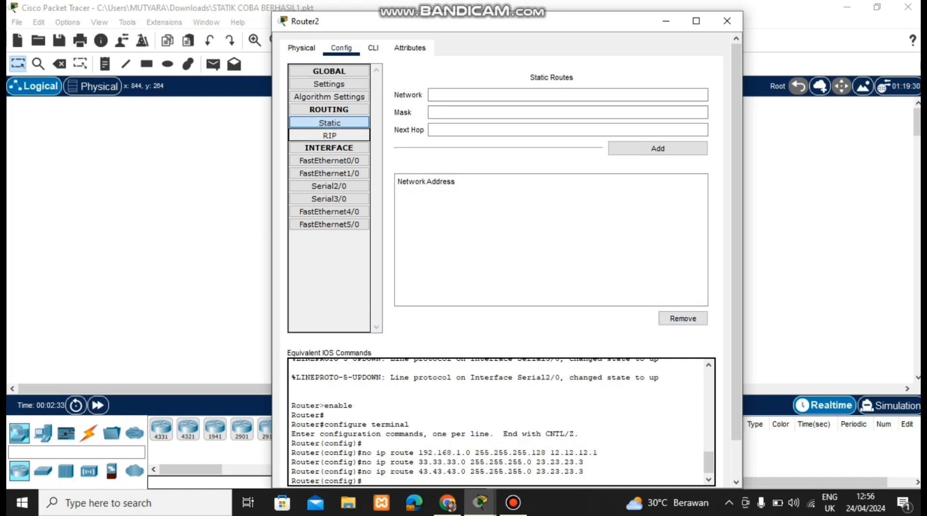
Add the networks 192.168.1.128 and 23.23.23.0 to Router2's RIP routing
click(329, 136)
text(1)
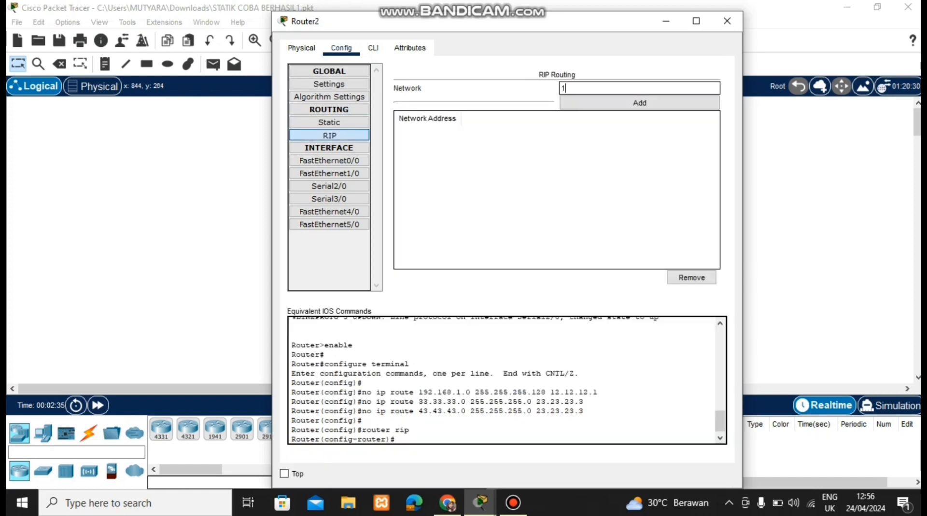
text(92.168.1.128)
click(640, 103)
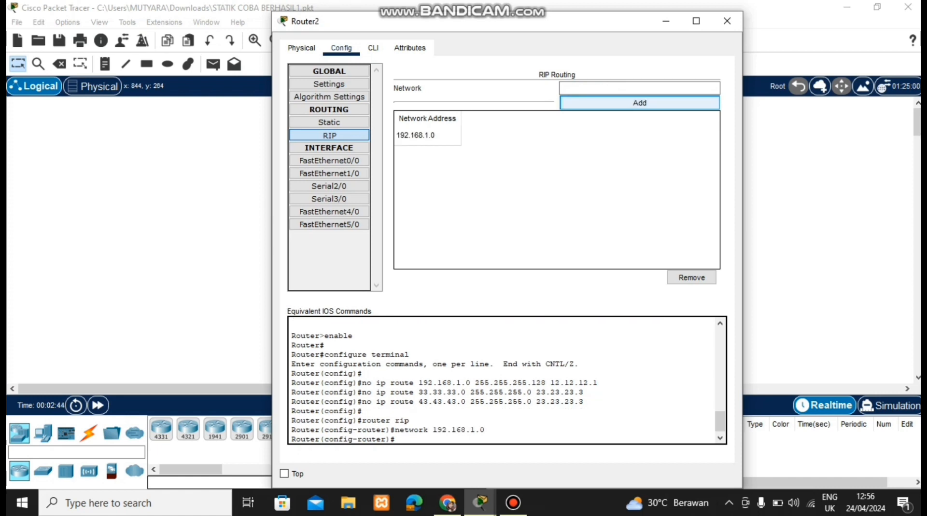
click(639, 89)
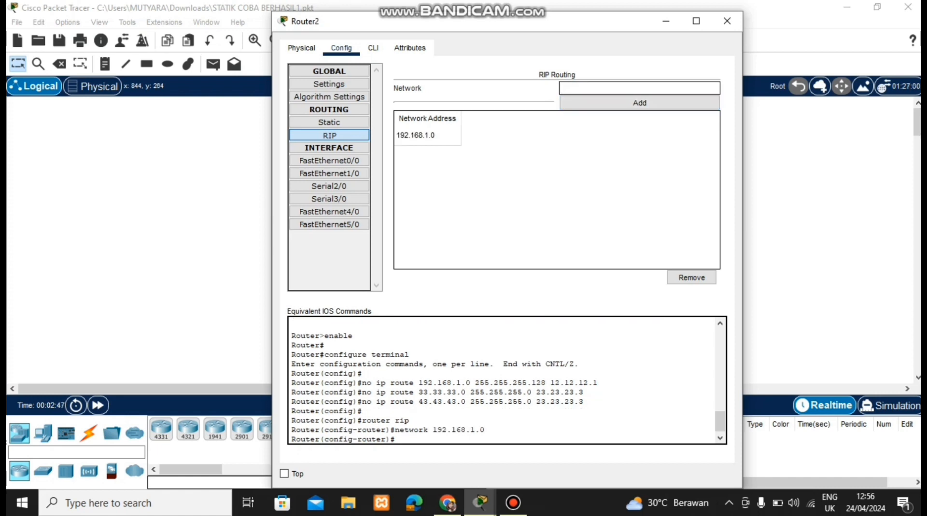
text(23.23.23.0)
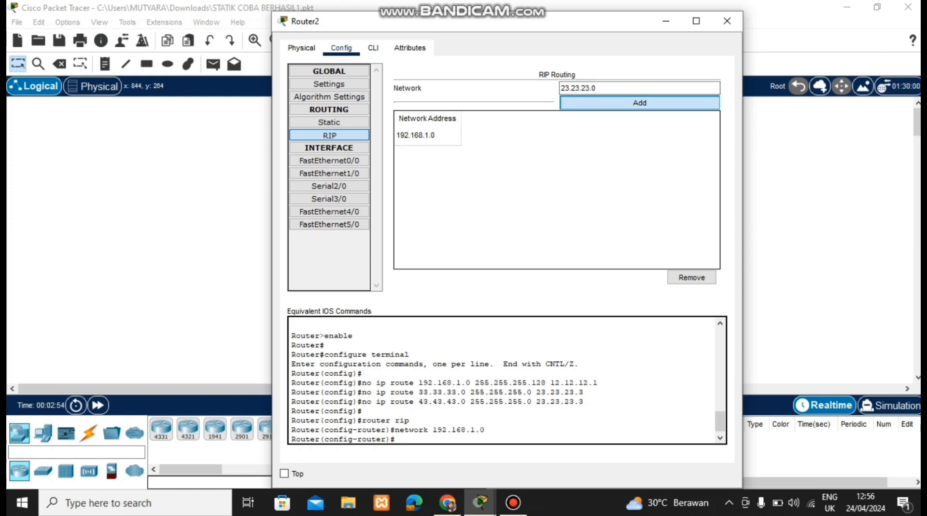
click(640, 103)
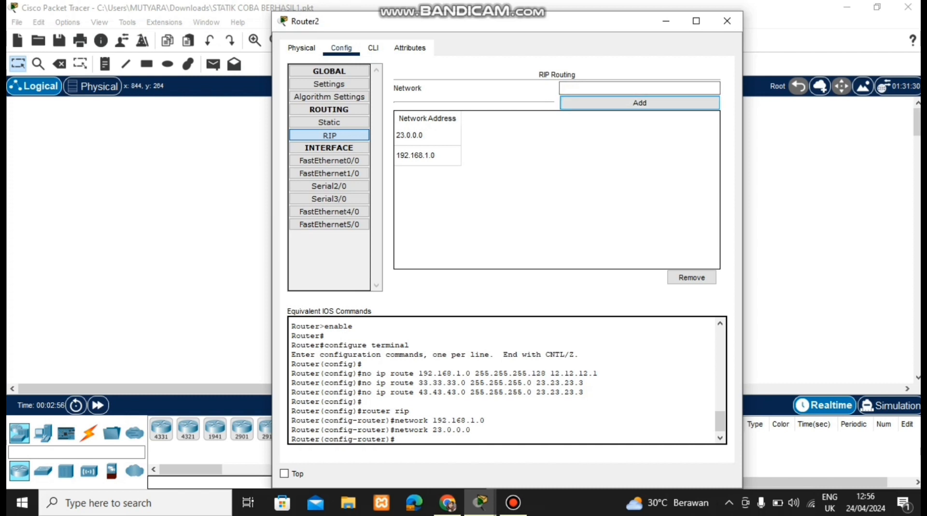
Add the networks 13.13.13.0 and 12.12.12.0 to Router2's RIP routing
click(639, 88)
text(1)
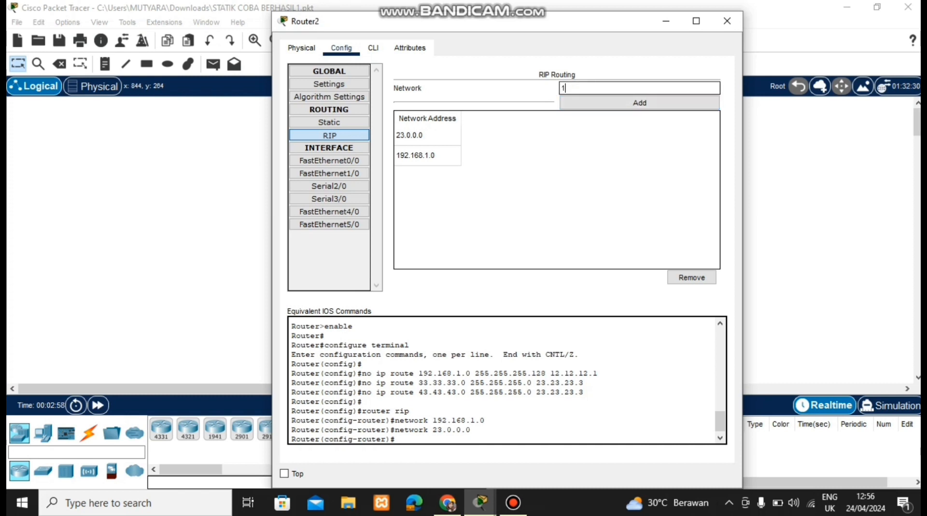
text(3.13.13.0)
click(639, 103)
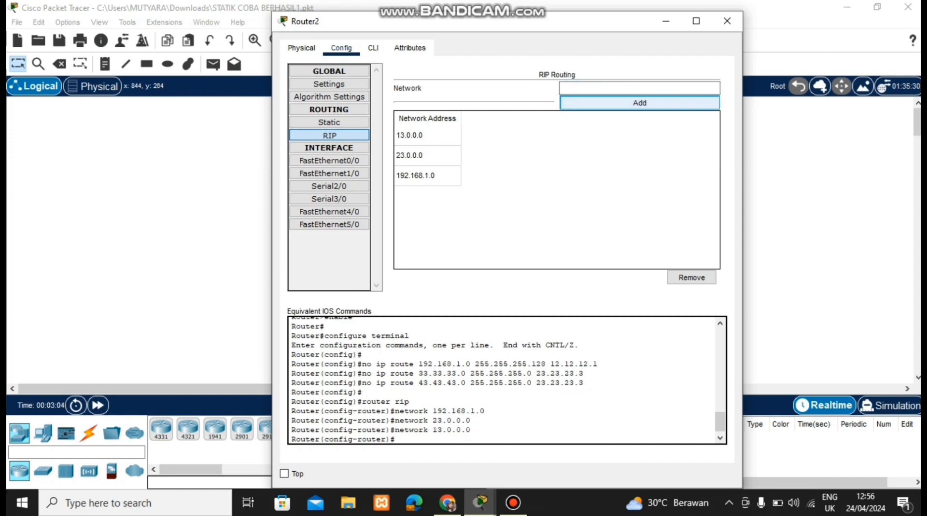
click(640, 88)
text(12.)
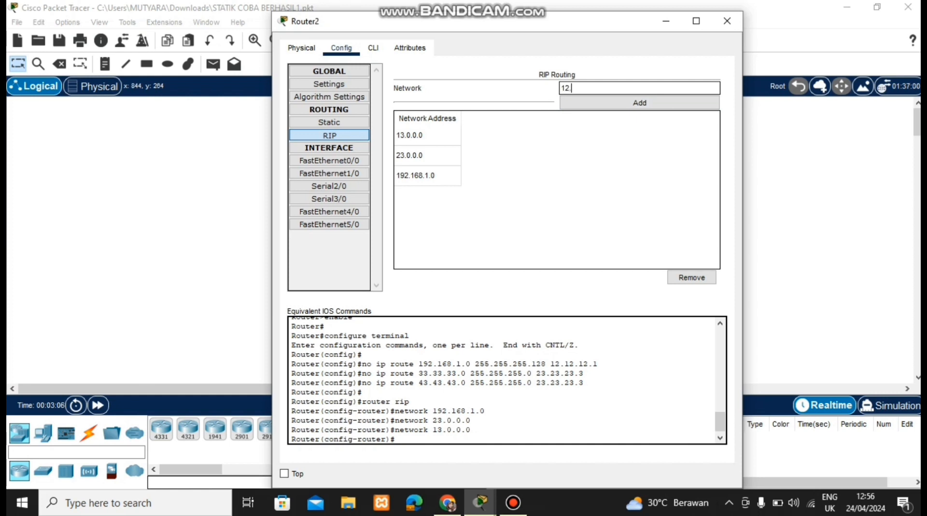
text(12.12.0)
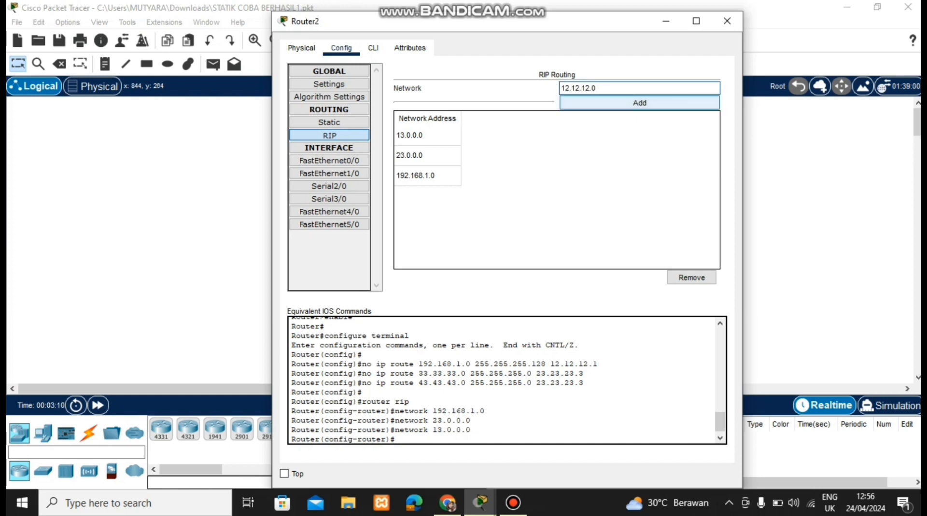
key(Return)
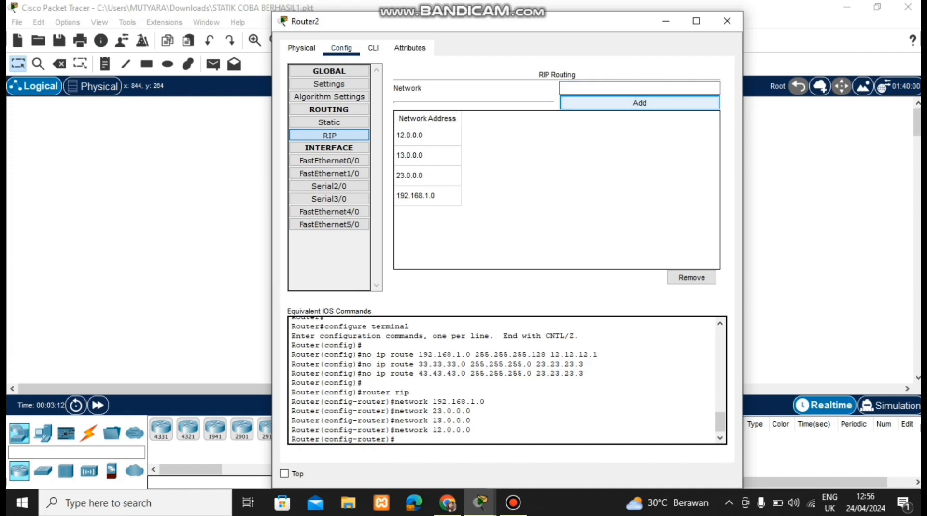
Run no auto-summary and version 2 in Router2's RIP configuration on its command line
click(373, 48)
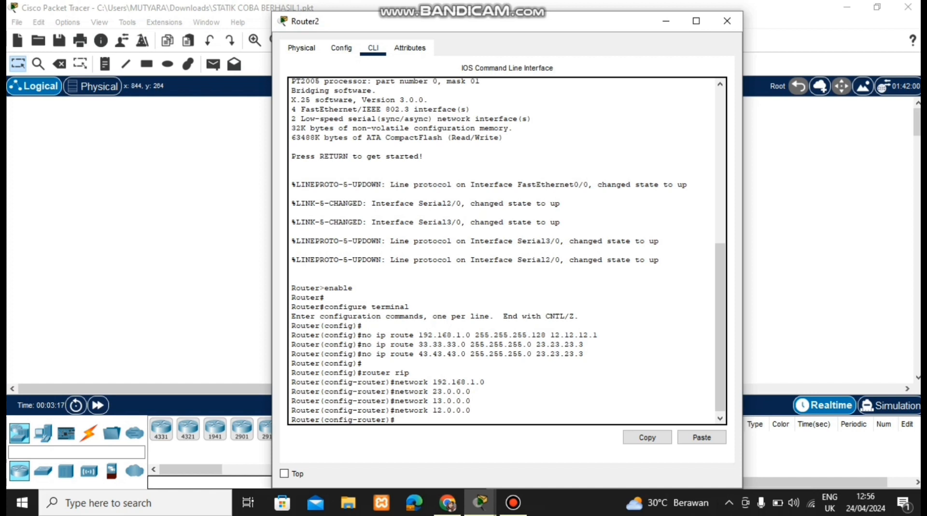
text(no auto-summary)
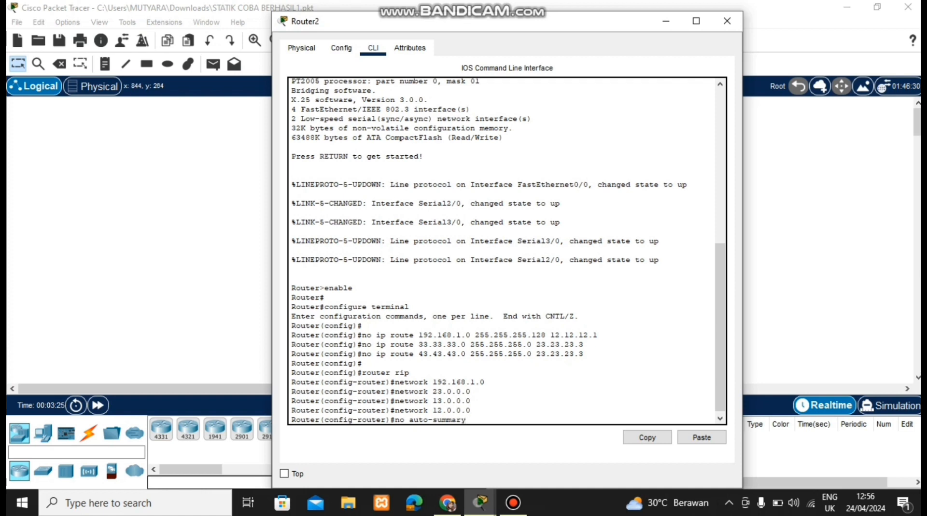
key(Return)
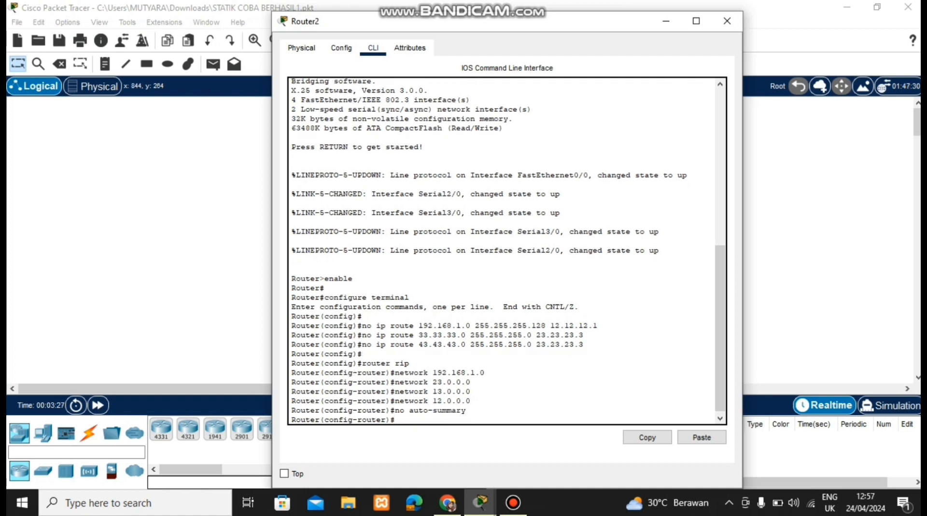
text(version 2)
key(Return)
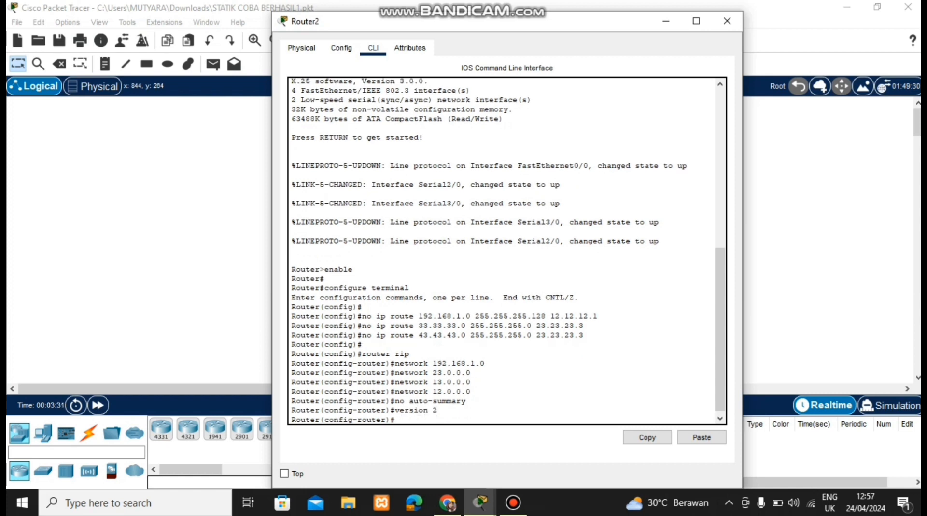
Save Router2's running configuration to NVRAM and close its device window
click(341, 47)
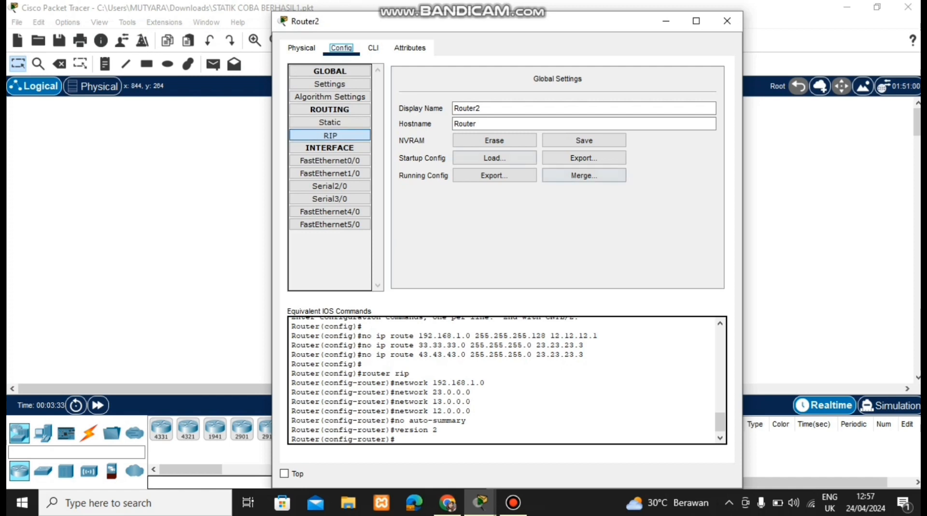
click(584, 140)
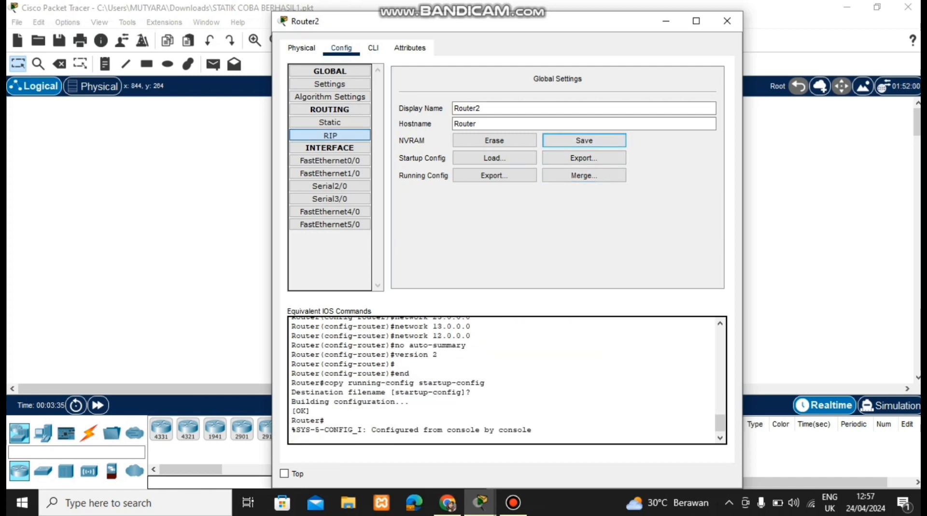
click(727, 21)
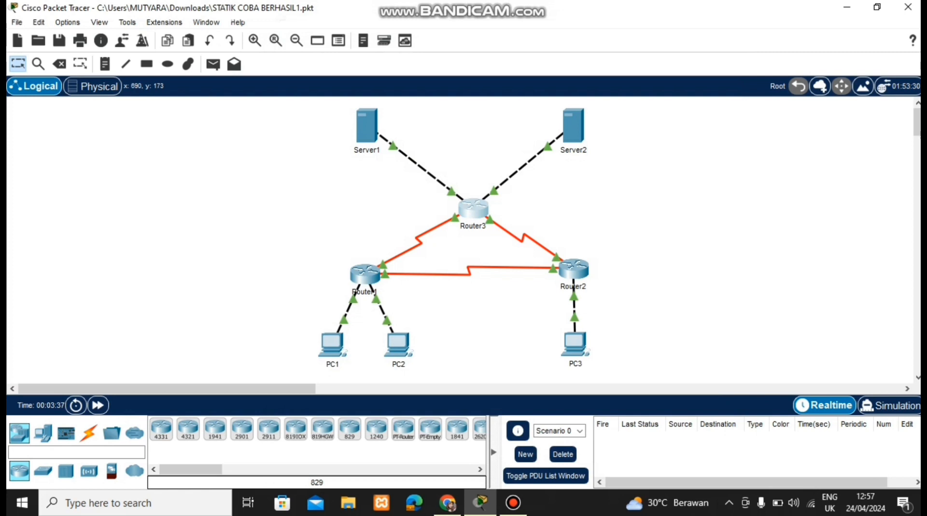
Remove Router3's static routes for 192.168.1.0/25 via 13.13.13.1 and 192.168.1.128/25 via 23.23.23.2
click(473, 209)
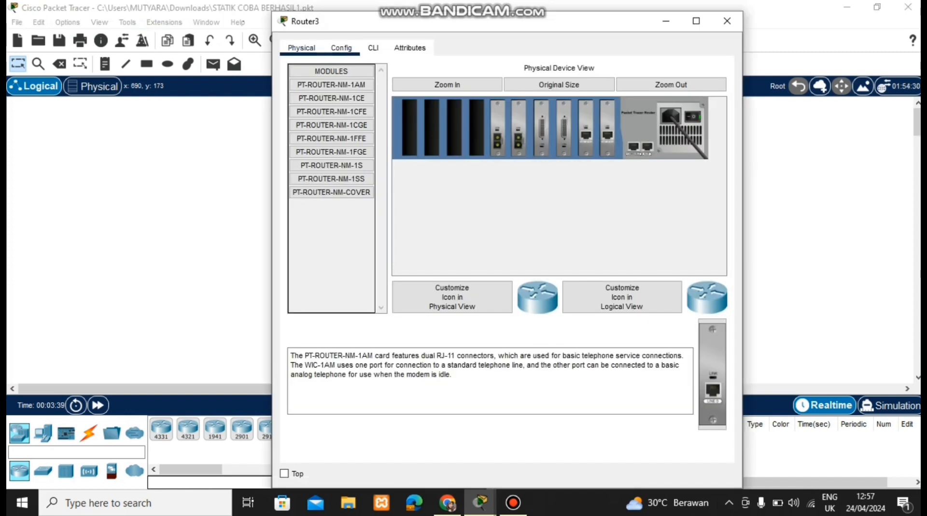
click(342, 48)
click(329, 123)
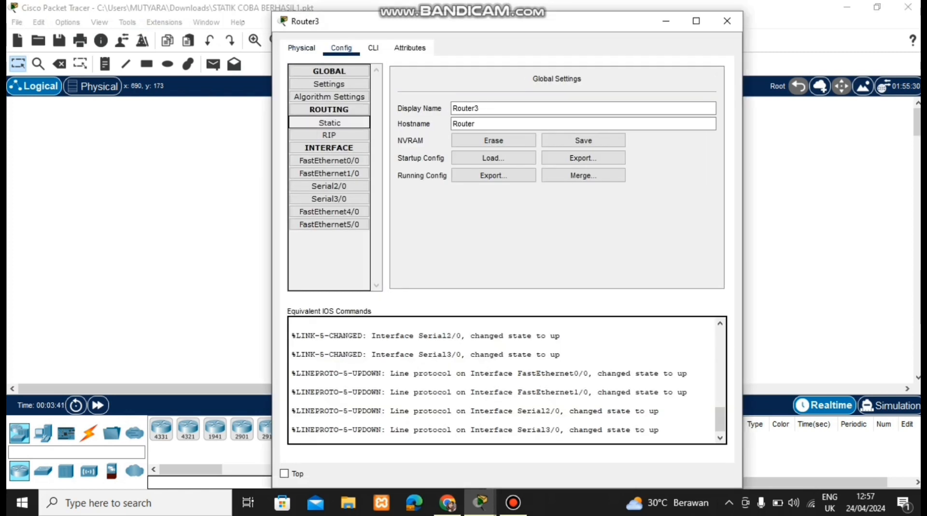
click(444, 198)
click(682, 319)
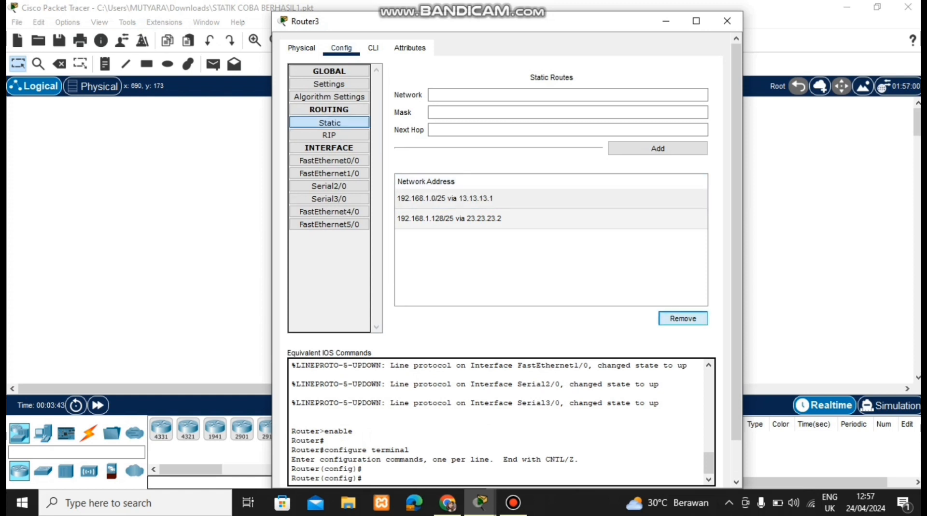
click(449, 198)
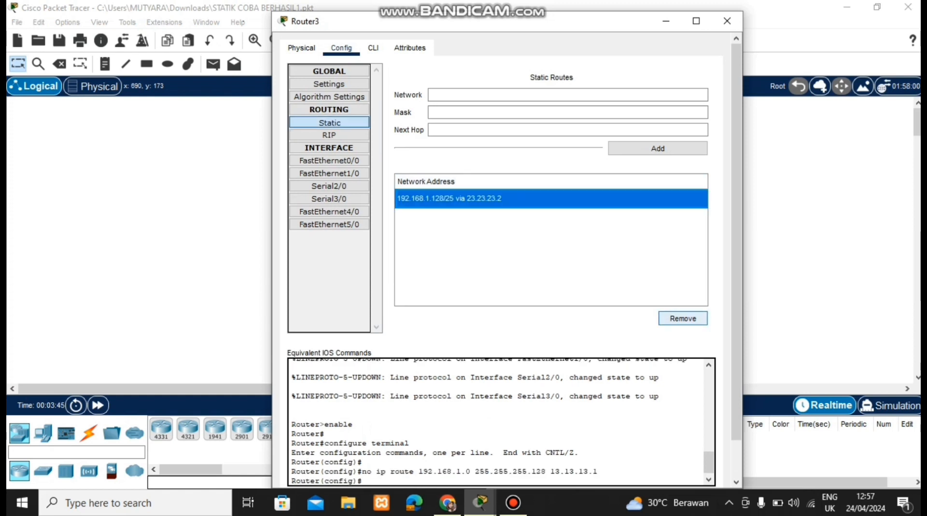
click(682, 318)
Add the networks 43.0.0.0 and 33.33.33.0 to Router3's RIP routing
click(329, 135)
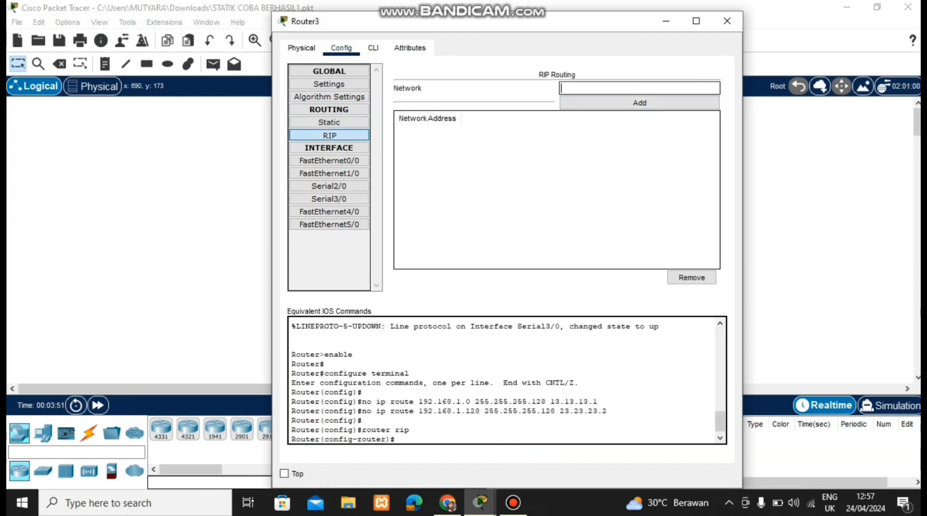
text(43.43)
text(.43)
text(.43)
click(639, 103)
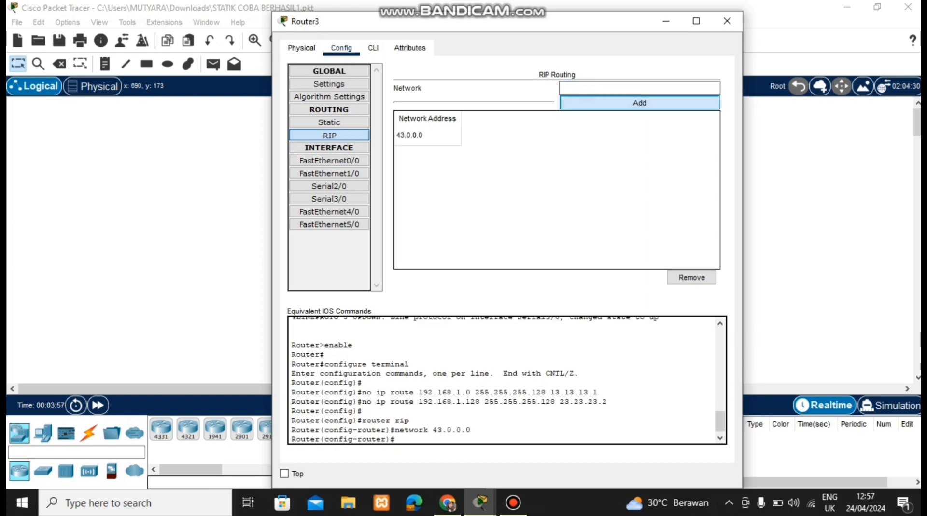
click(639, 88)
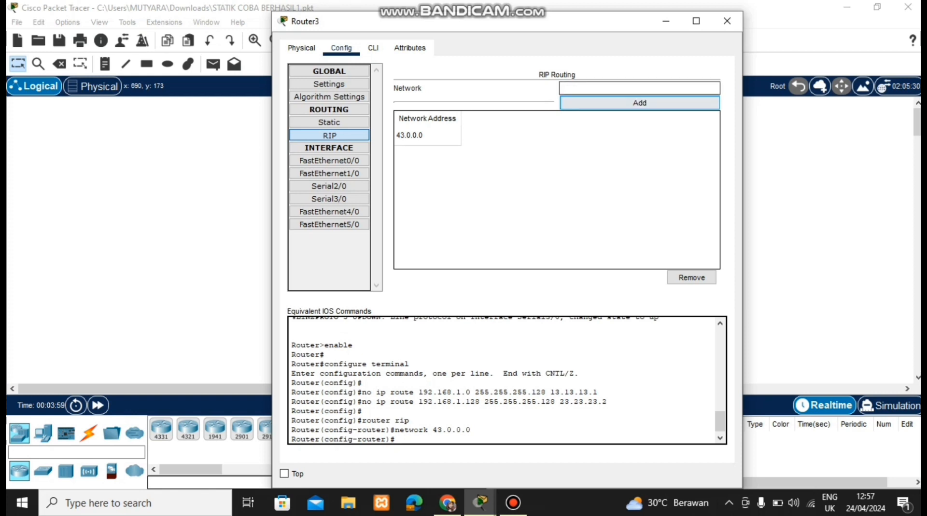
text(33)
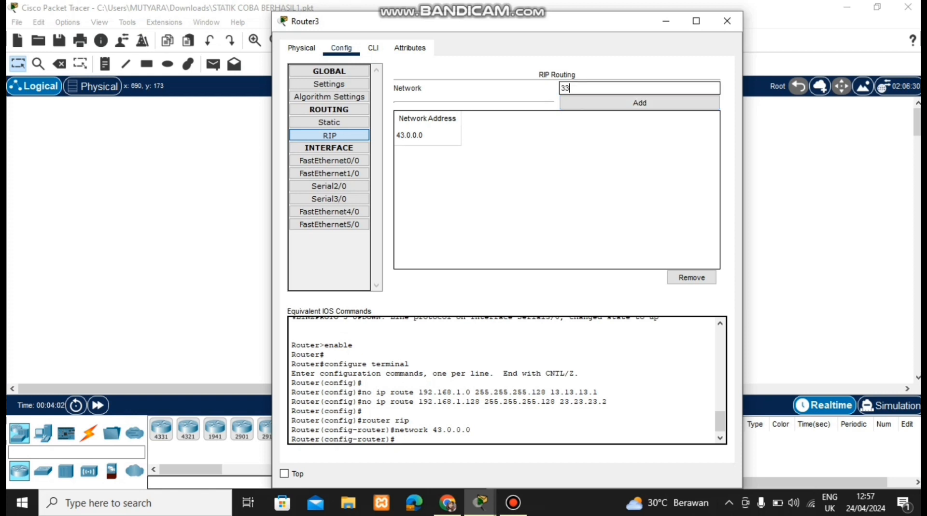
text(.33.33.0)
key(Tab)
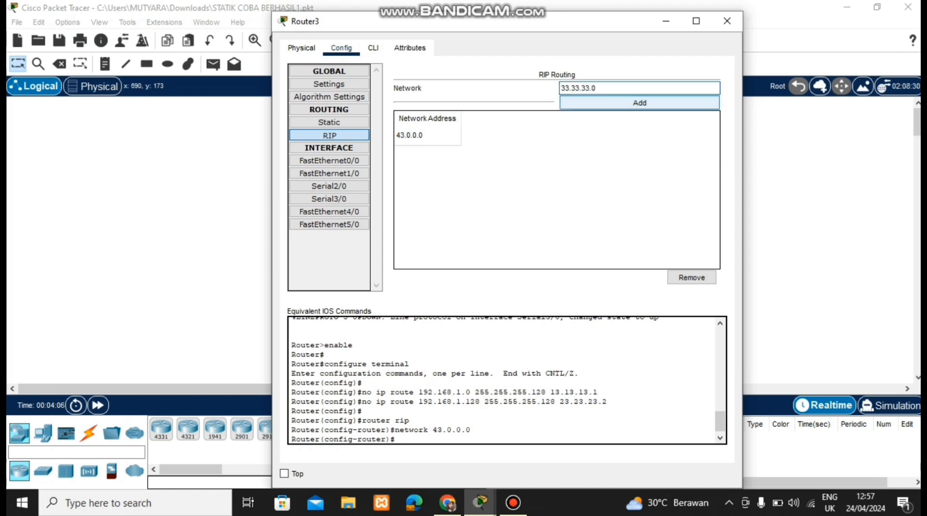
key(Return)
Add the networks 23.23.23.0, 13.13.13.0 and 12.12.12.0 to Router3's RIP routing
key(shift+Tab)
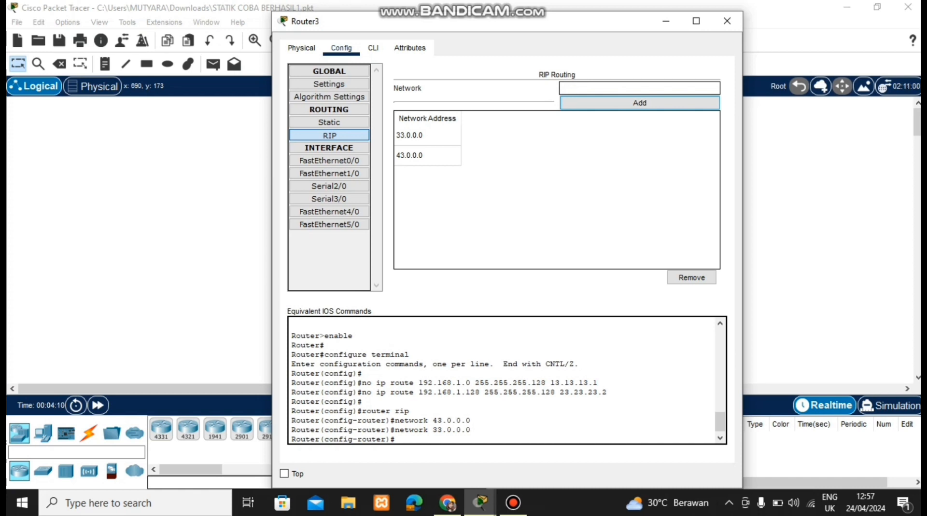
text(23)
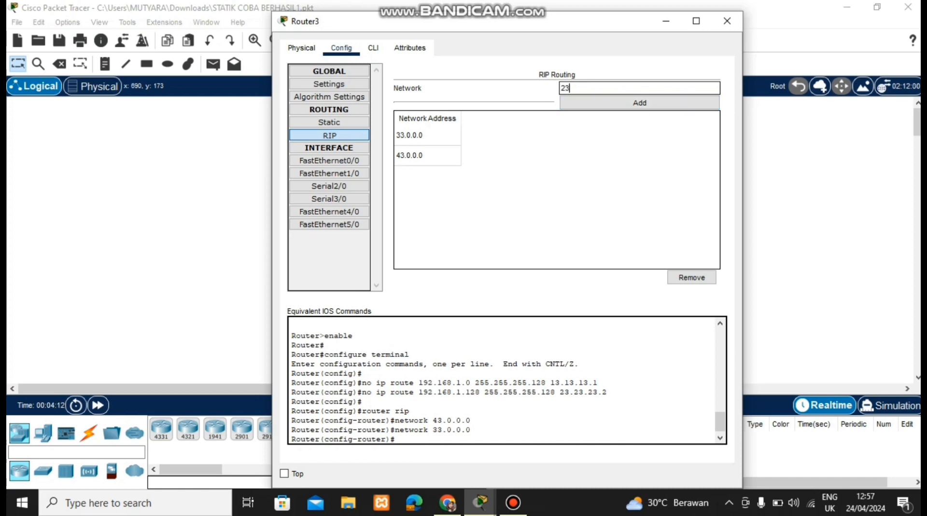
text(.23.23.0)
key(Tab)
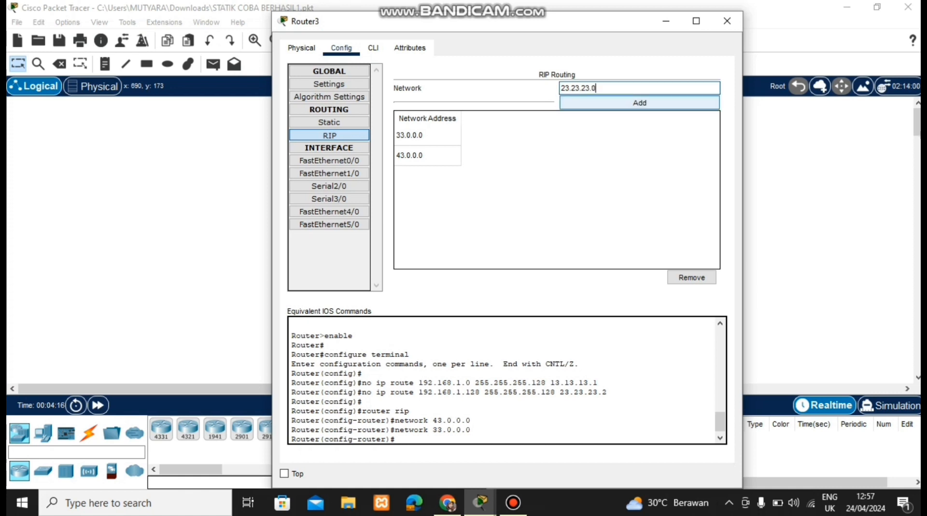
key(Return)
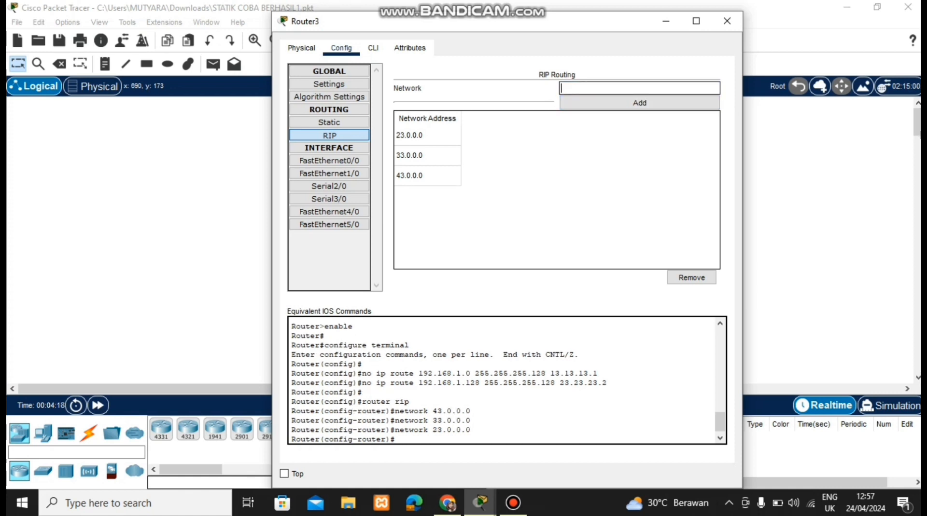
text(13.13.13.0)
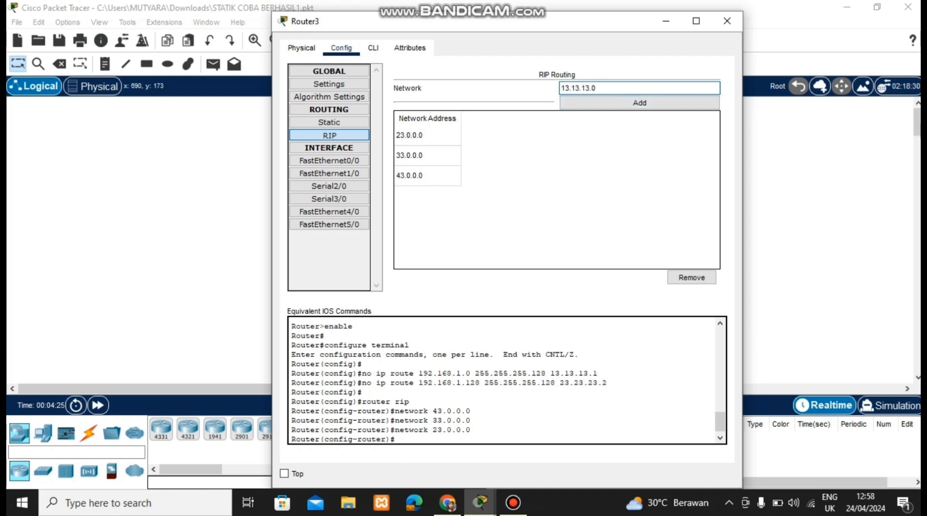
click(640, 103)
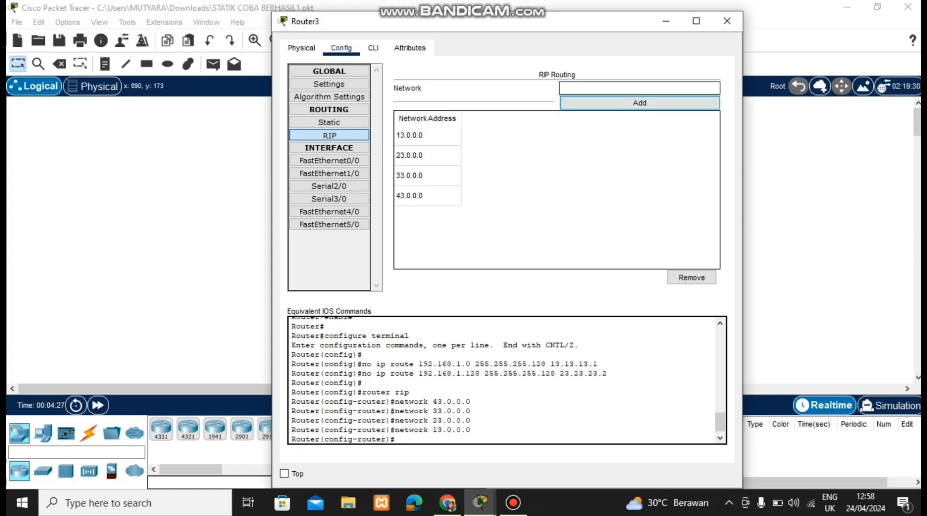
click(640, 89)
text(12.12)
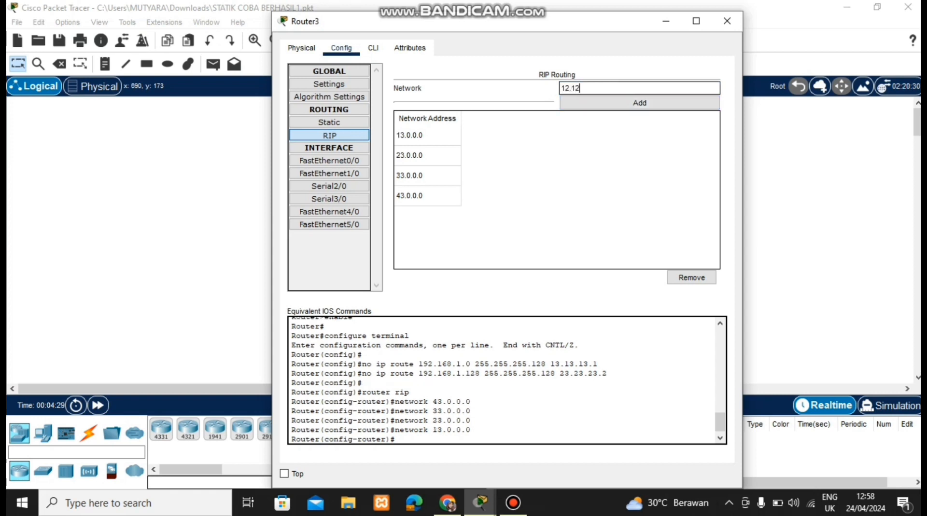
text(.12.0)
key(Tab)
key(space)
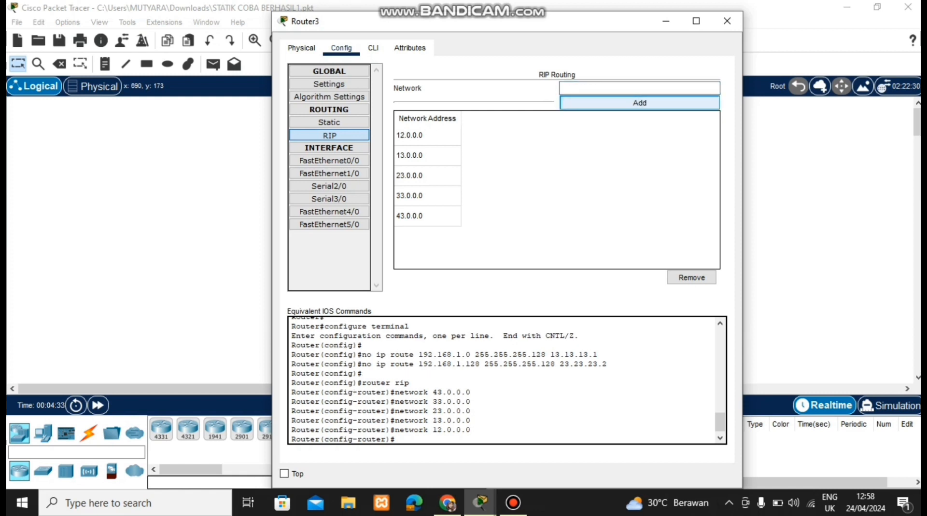
Disable automatic route summarization and enable RIP version 2 in Router3's command-line RIP configuration
click(374, 48)
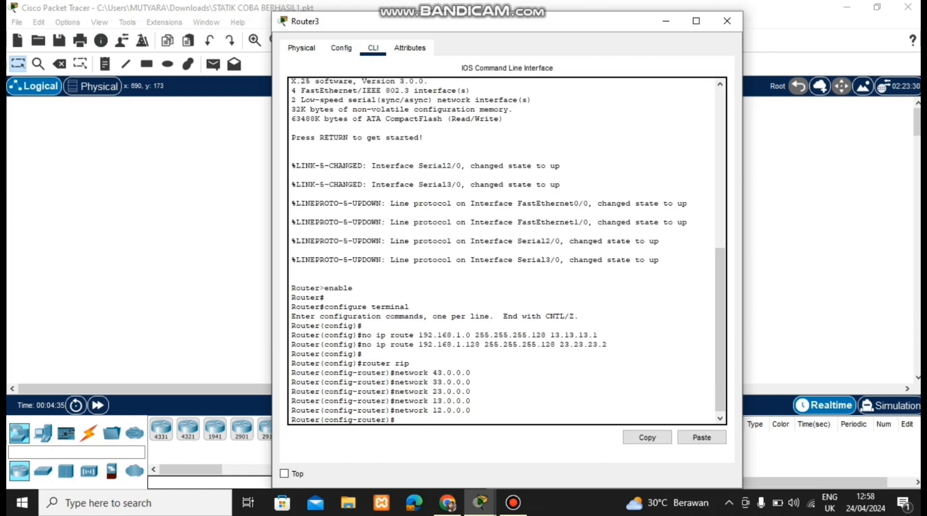
text(no auto-summary)
key(Return)
text(versio)
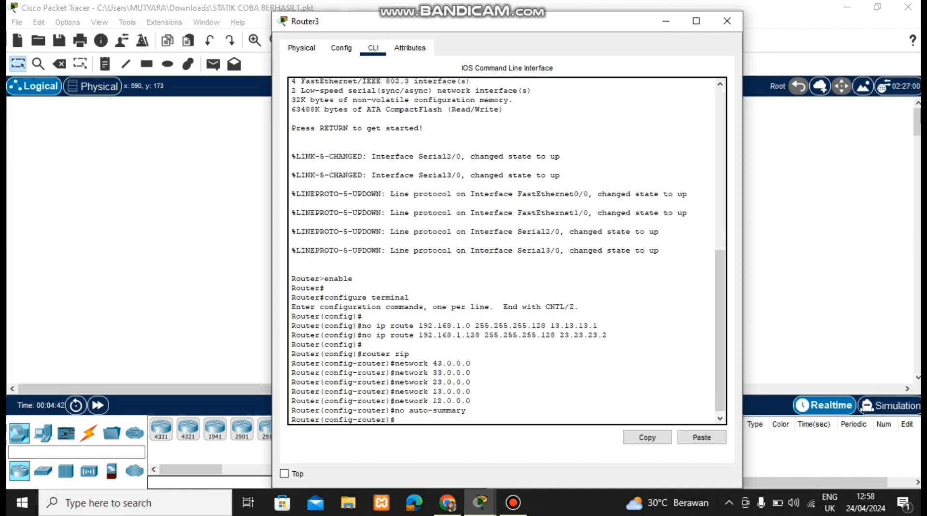
text(n 2)
key(Return)
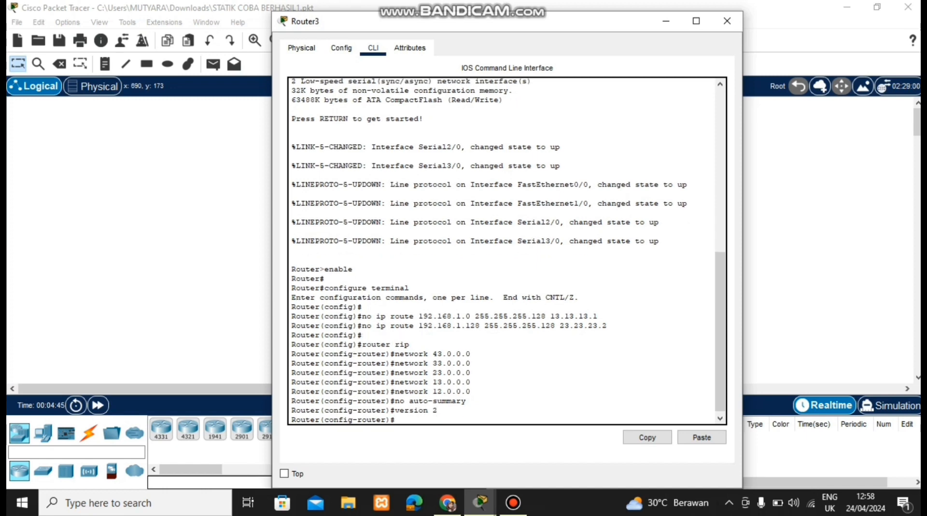
Save Router3's running configuration to NVRAM and power-cycle all devices in the network
click(341, 48)
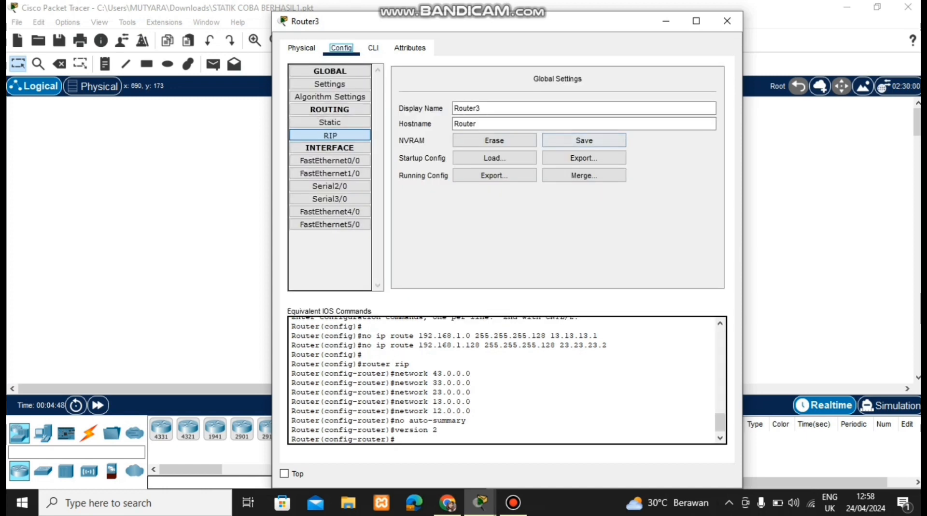
click(584, 141)
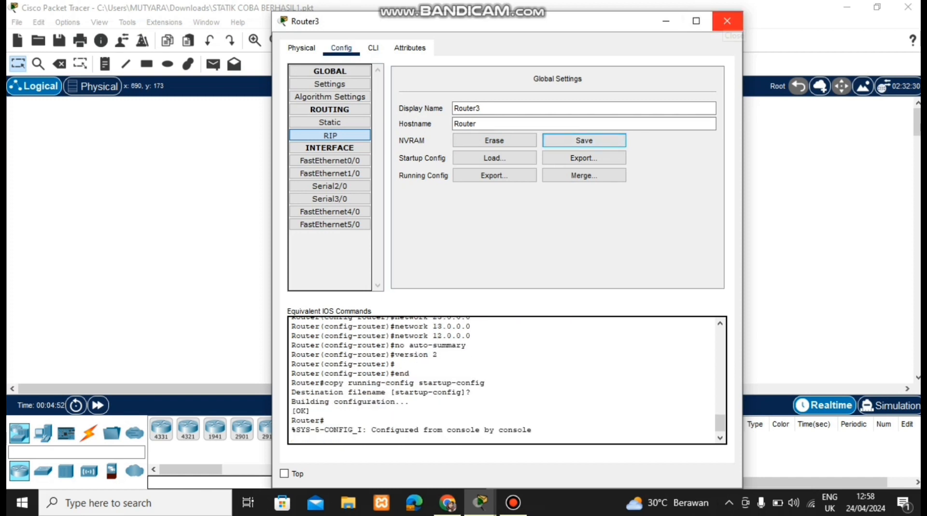
click(726, 21)
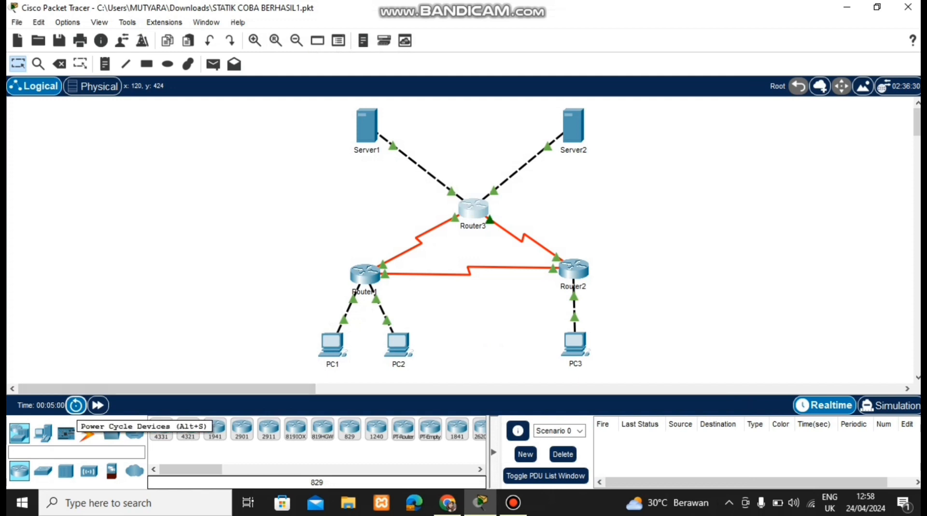
click(75, 407)
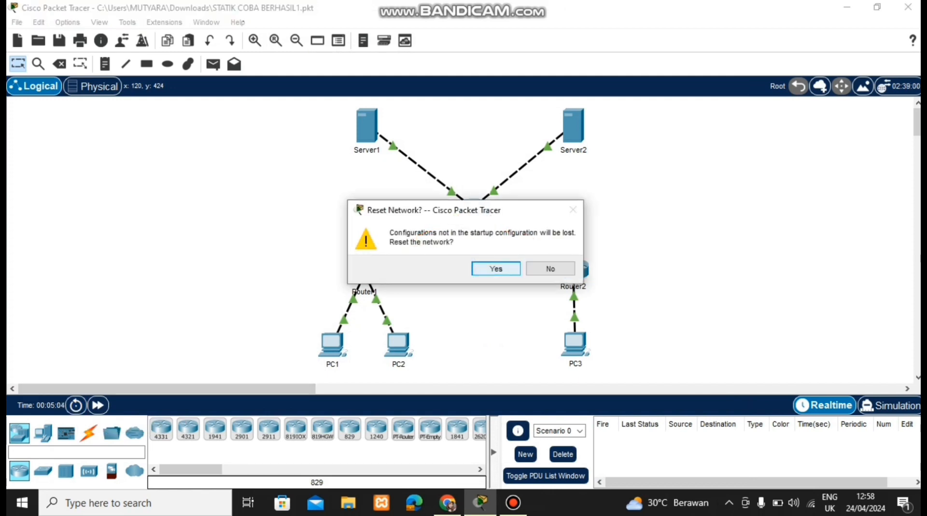
key(Return)
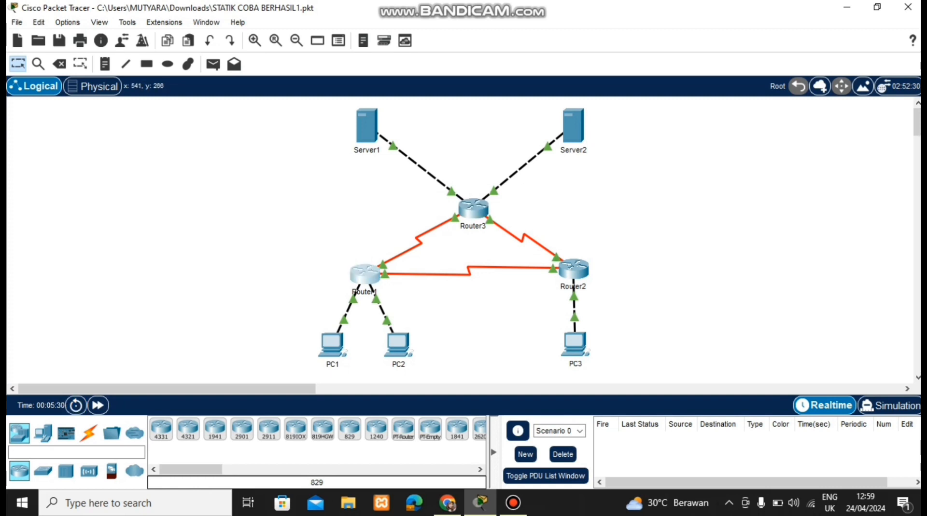
Run show ip route on Router1, examine its connected and RIP routes, and close the device window
click(367, 274)
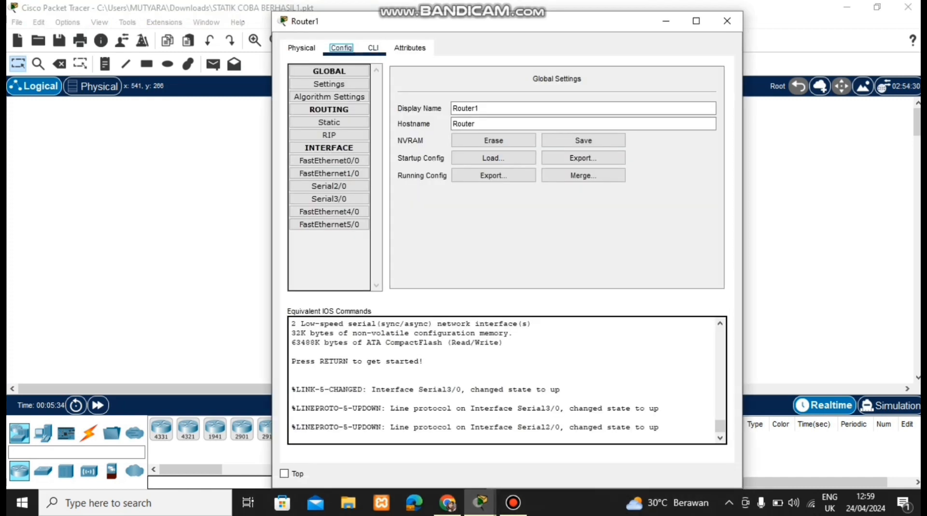
click(374, 48)
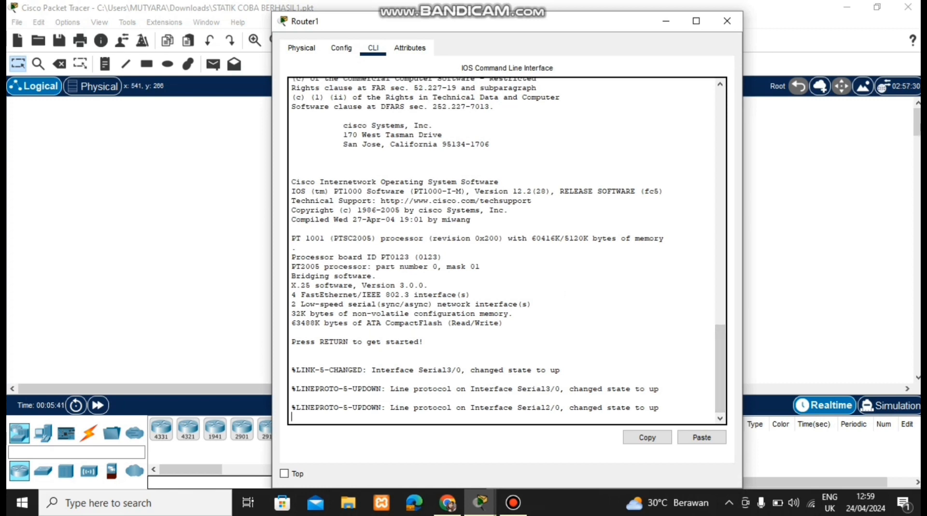
key(Return)
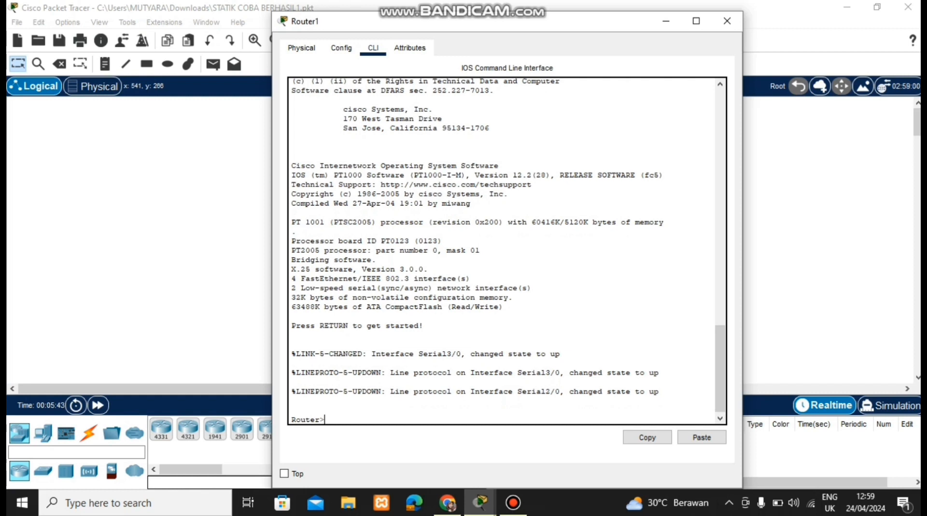
text(show ip route)
key(Return)
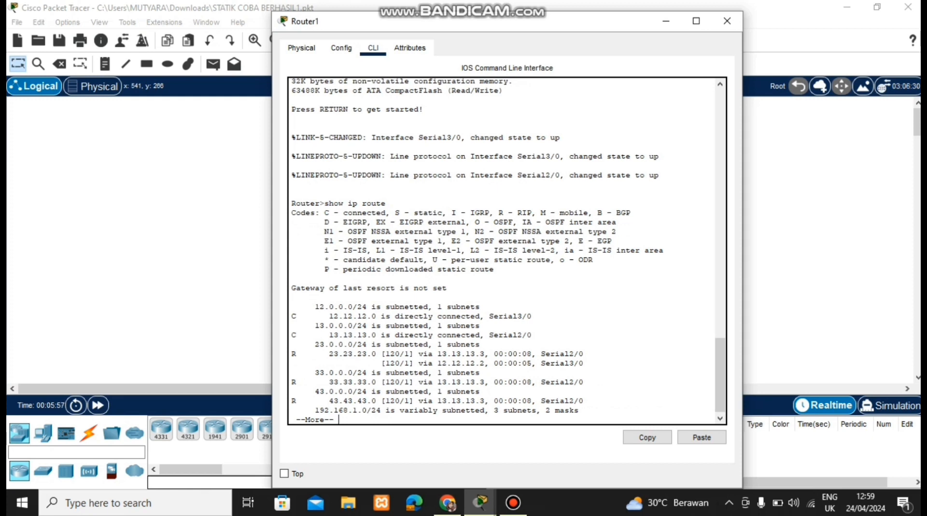
drag(291, 288, 338, 420)
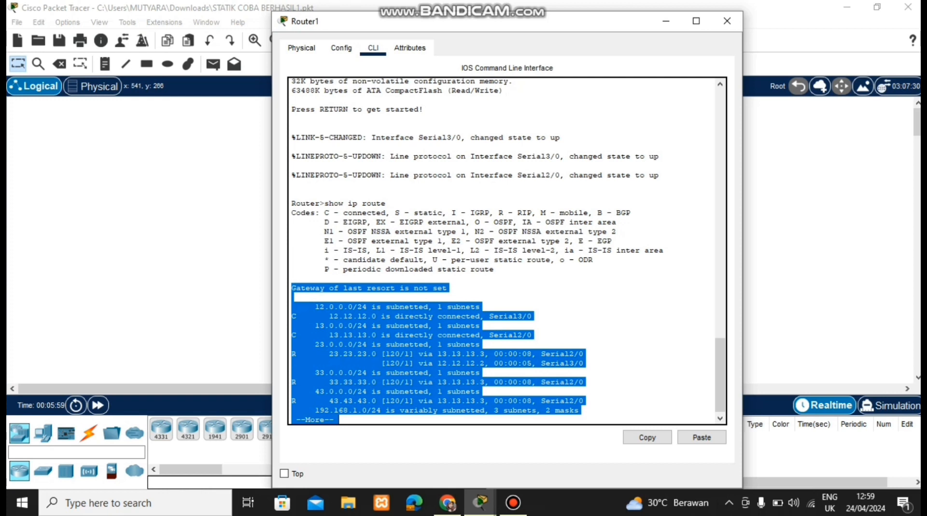
click(532, 317)
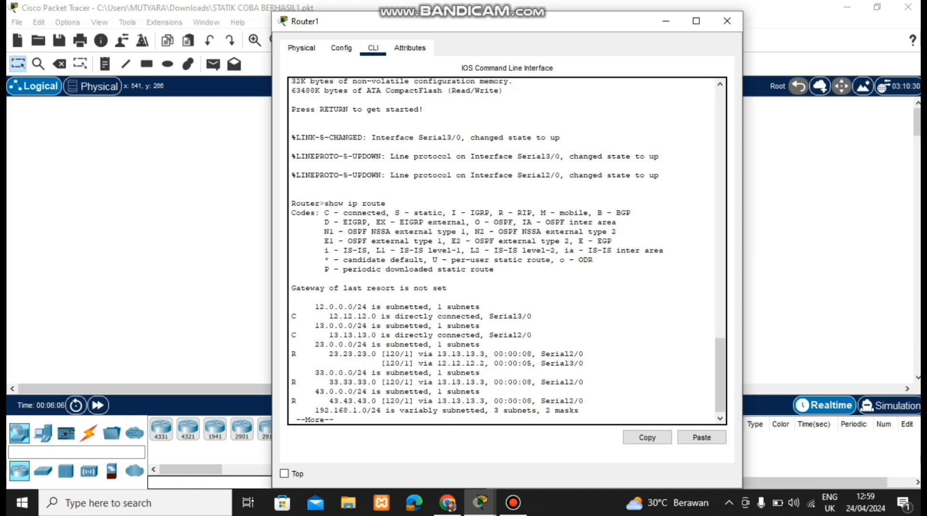
click(727, 20)
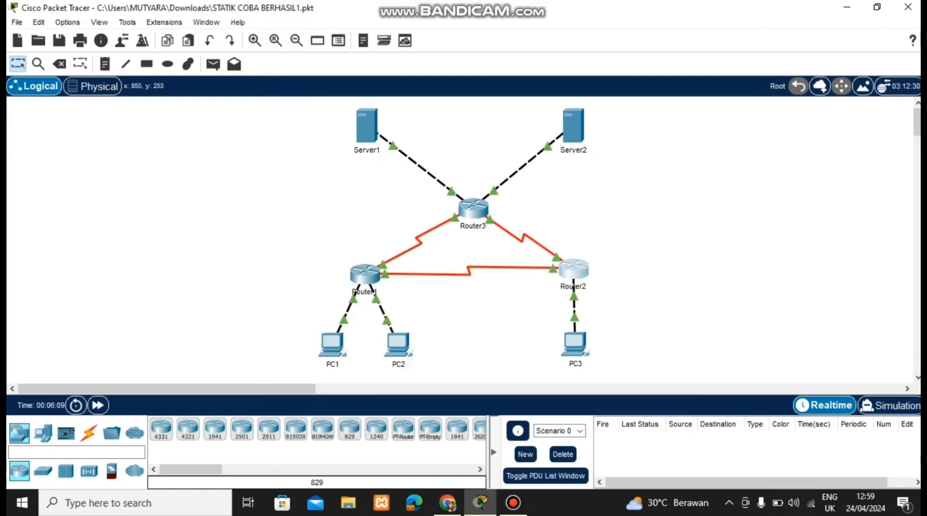
Run show ip route on Router2, examine its connected and RIP routes, and close the device window
click(574, 269)
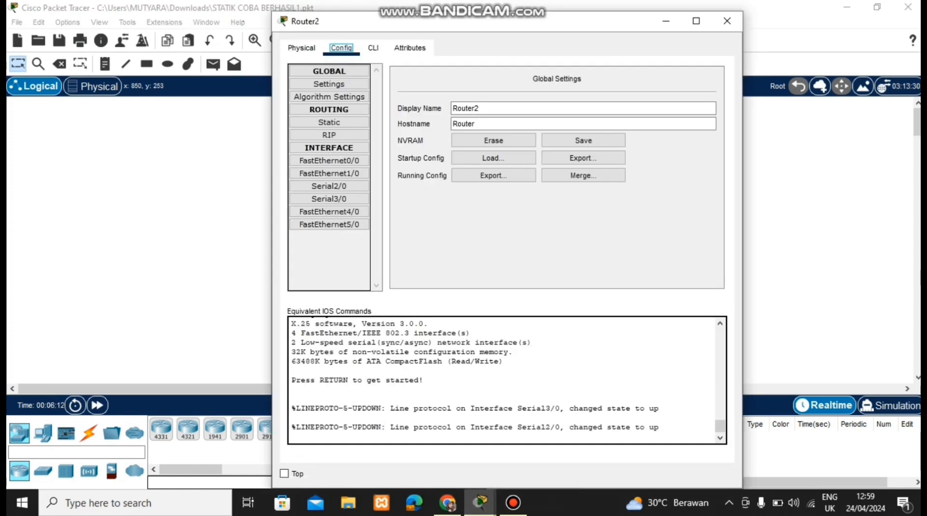
click(373, 48)
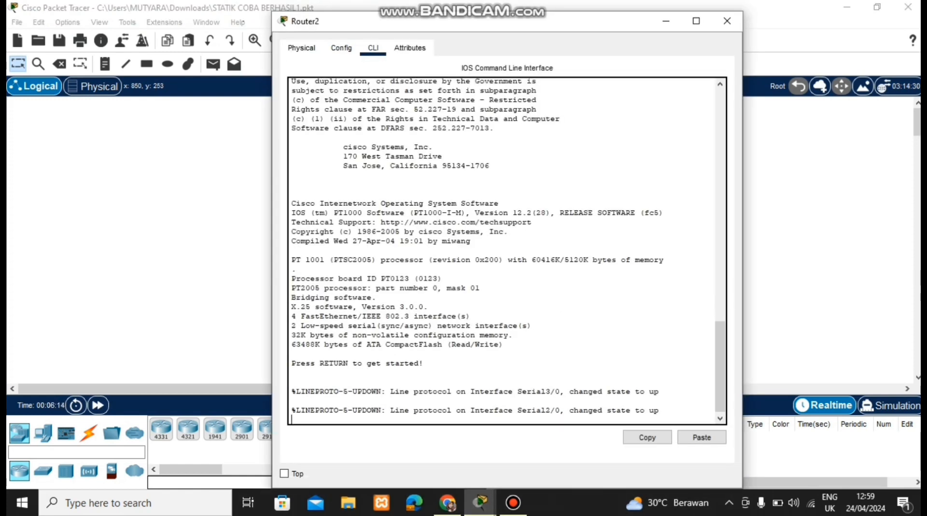
key(Return)
text(s)
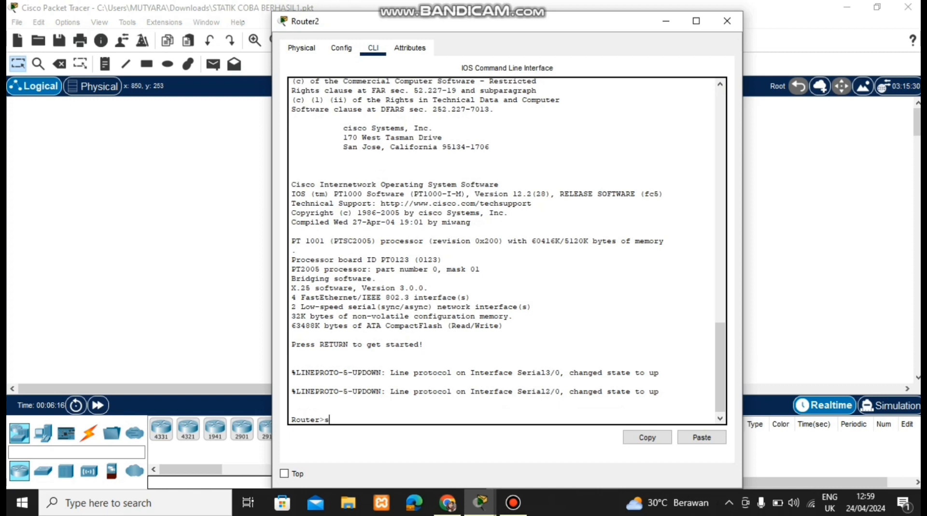
text(how ip route)
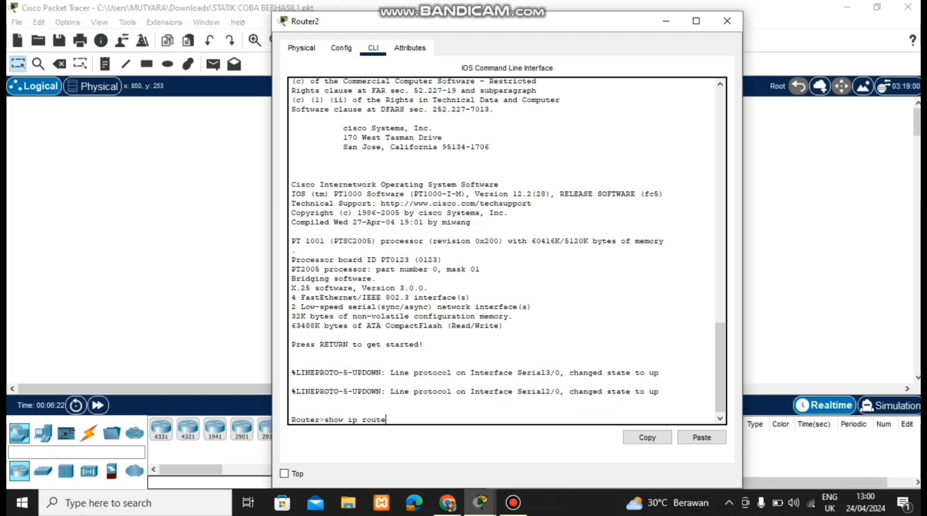
key(Return)
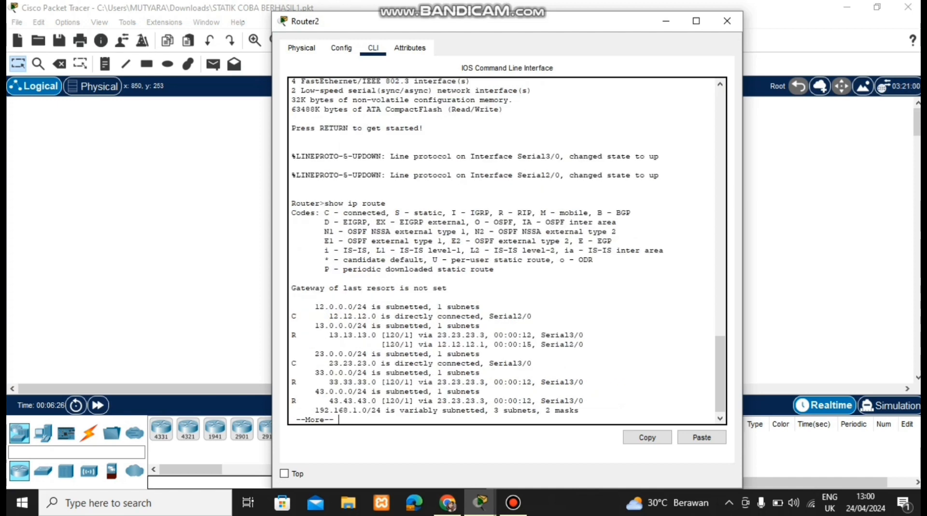
drag(291, 288, 535, 411)
click(545, 279)
click(727, 21)
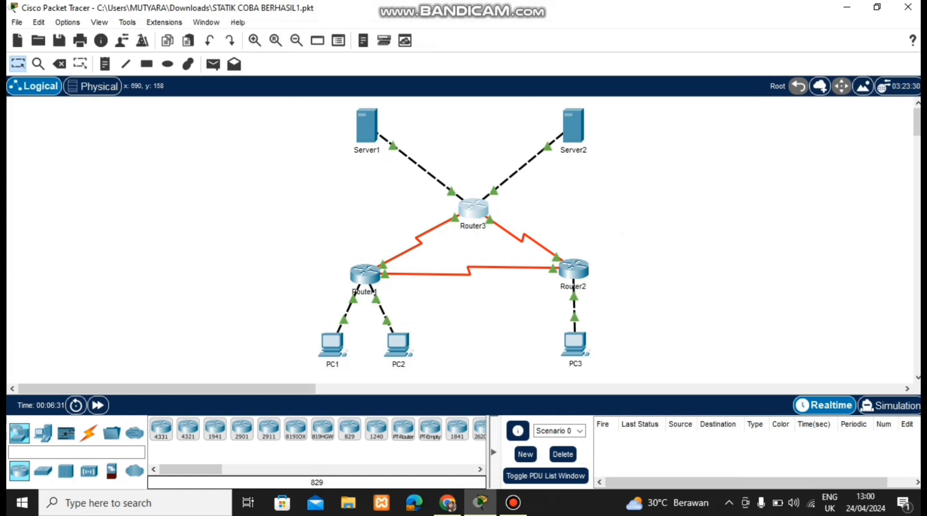
Run show ip route on Router3, examine its connected and RIP routes, and close the device window
click(471, 206)
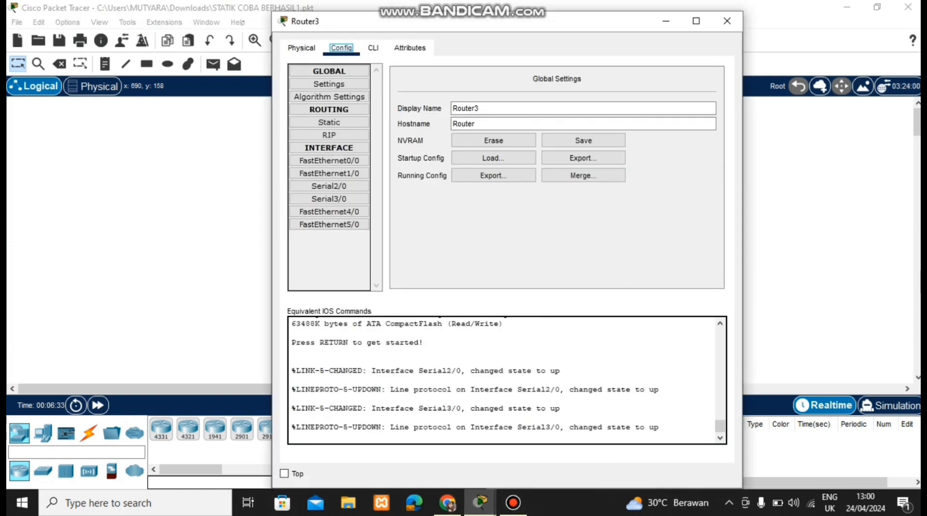
click(373, 48)
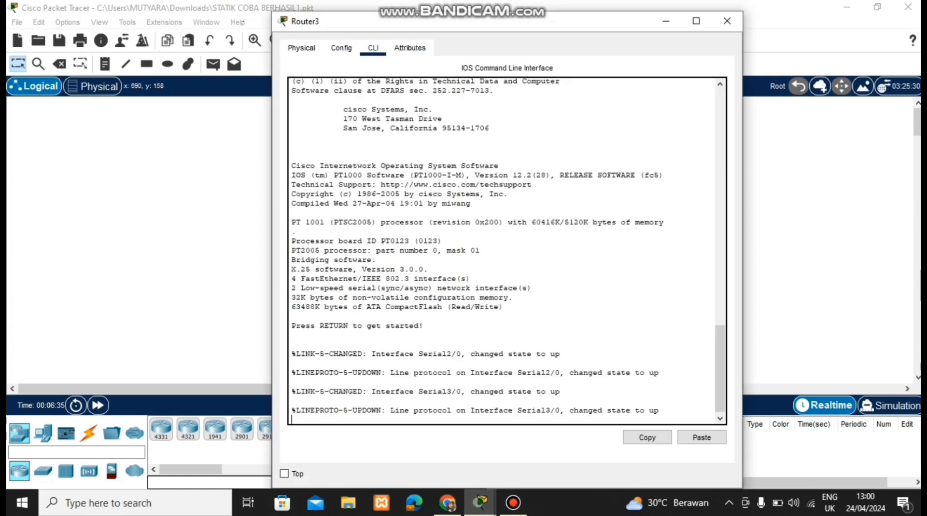
key(Return)
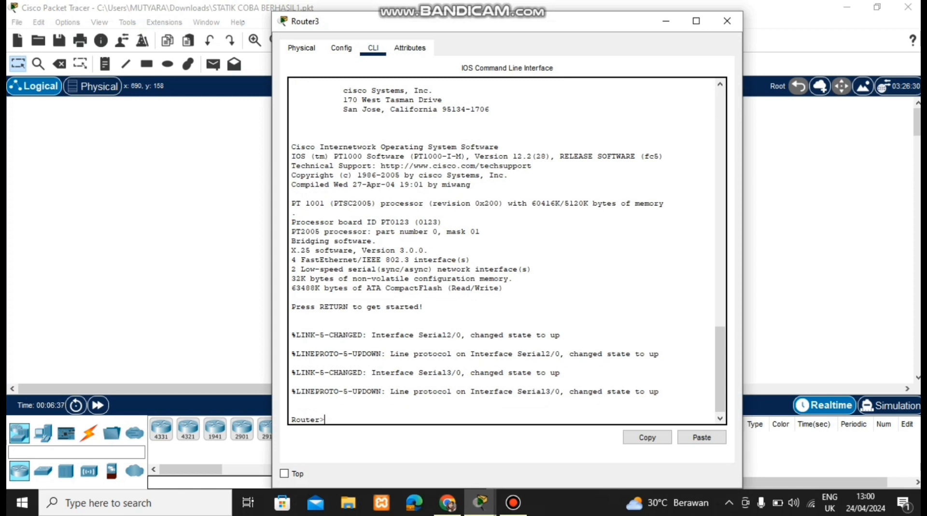
text(show ip route)
key(Return)
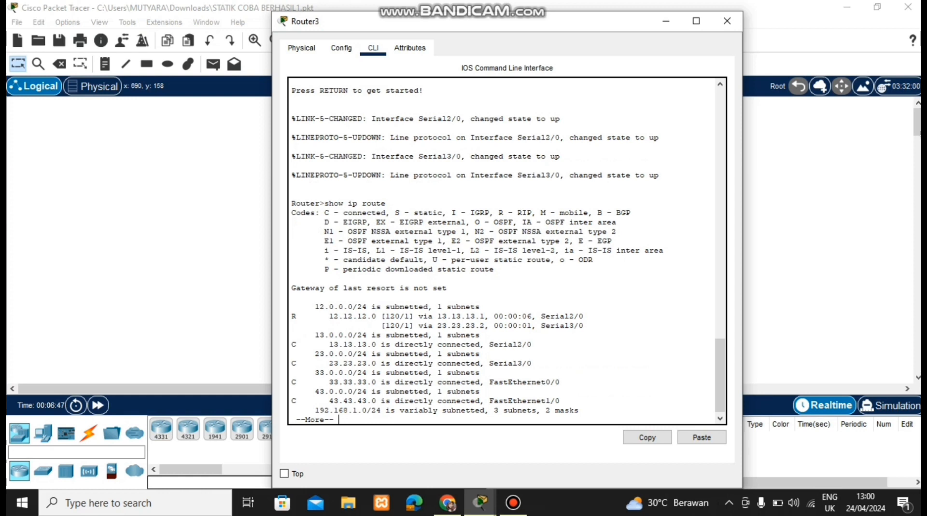
drag(292, 288, 534, 362)
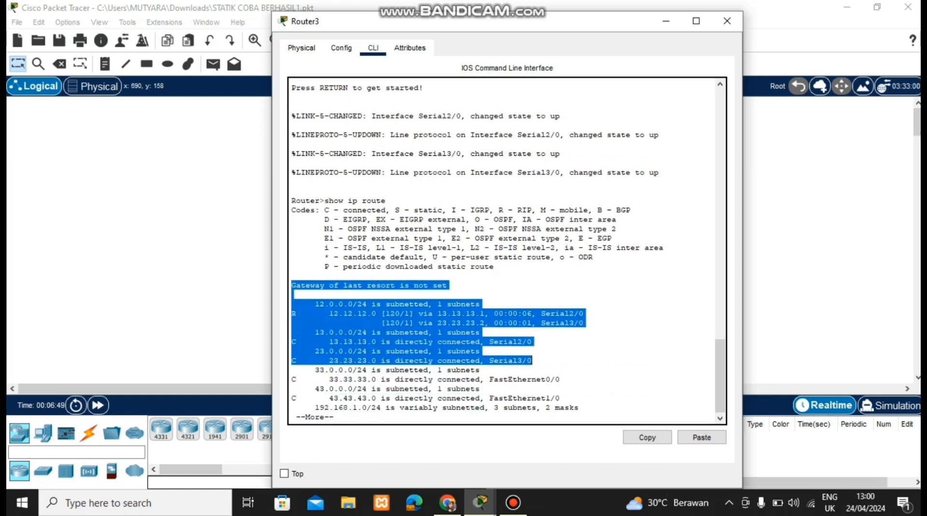
click(534, 361)
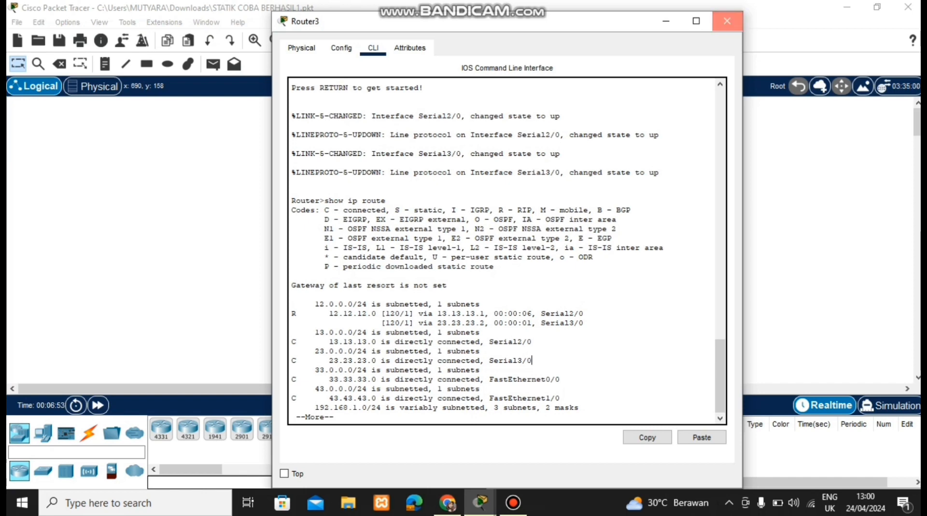
click(727, 21)
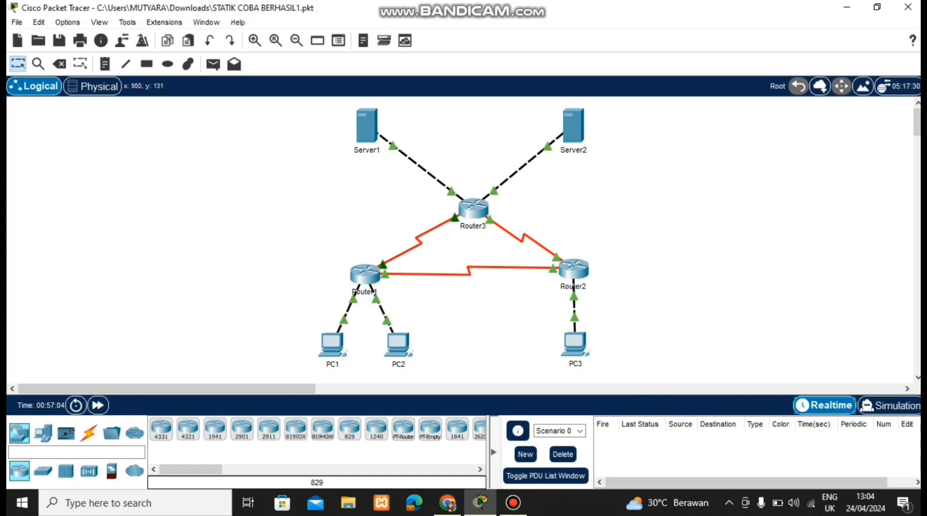
Switch the network to Simulation mode and check which IPv4 protocols the event filters include
click(891, 406)
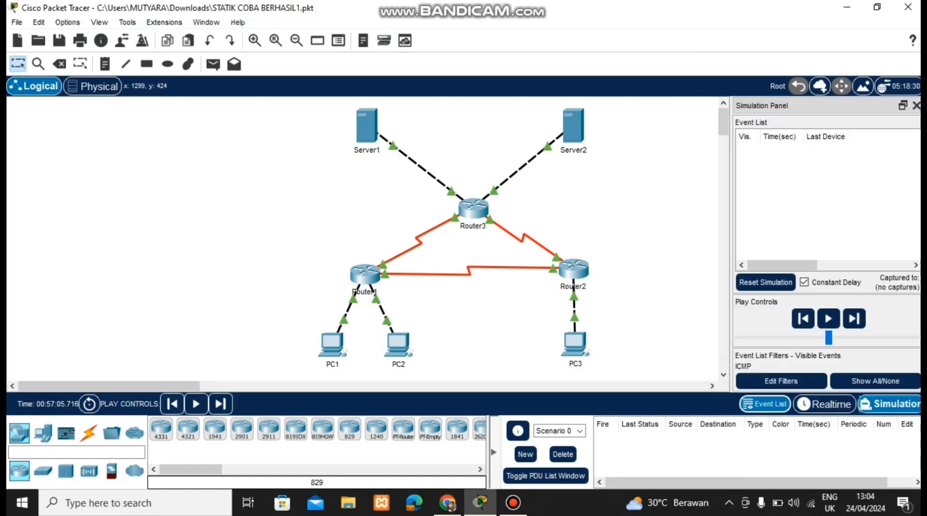
click(781, 381)
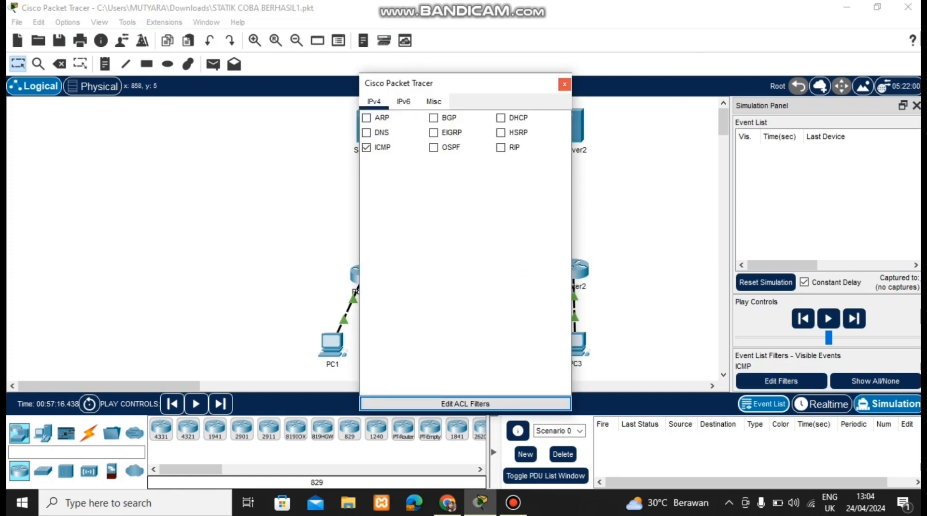
click(564, 84)
Send a simple PDU from PC1 to PC2, step the simulation through to the returned reply, and delete the scenario's PDU
click(213, 64)
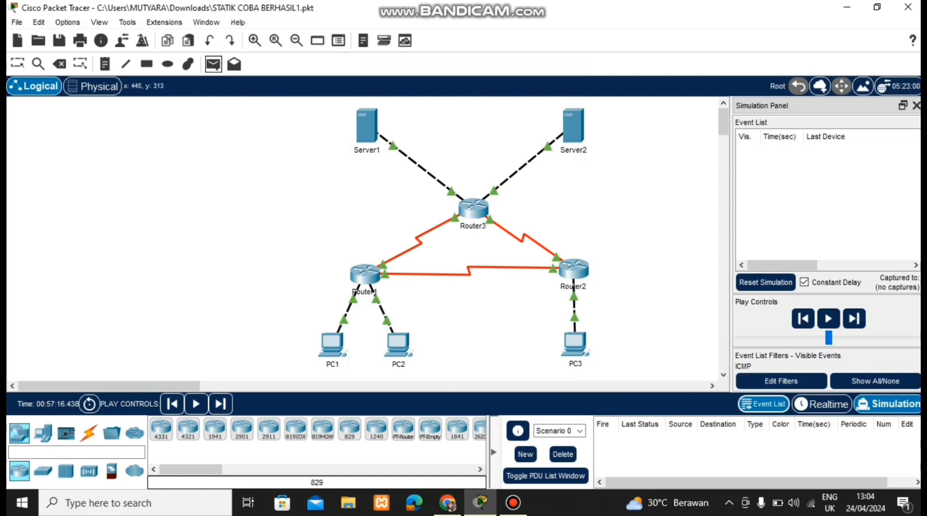
click(333, 345)
click(398, 345)
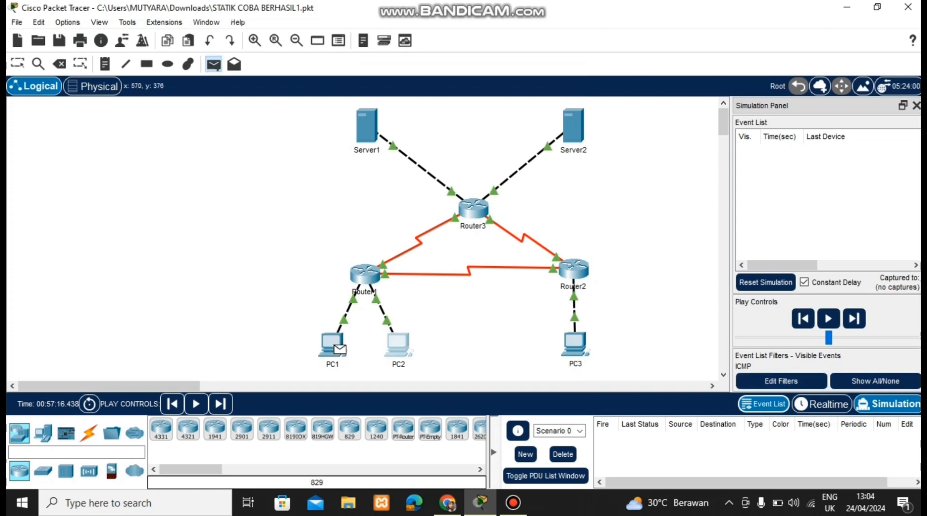
click(857, 318)
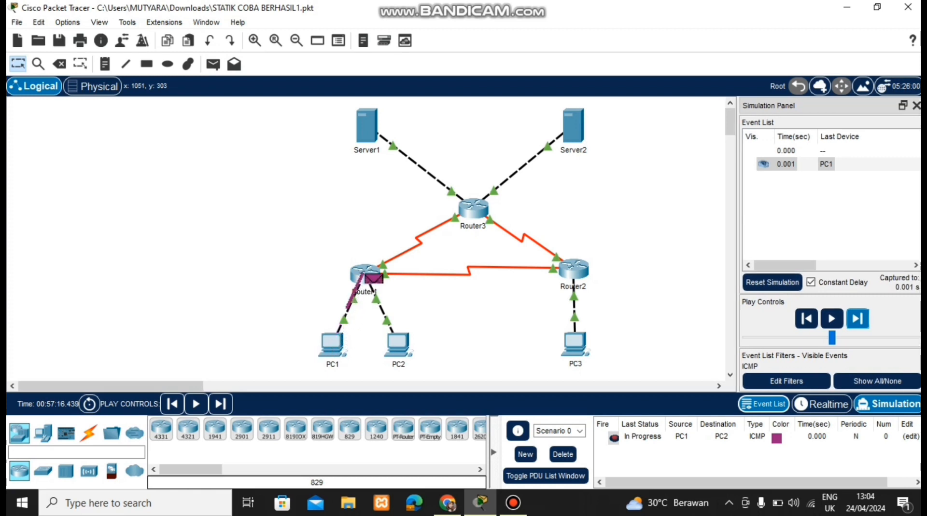
click(857, 318)
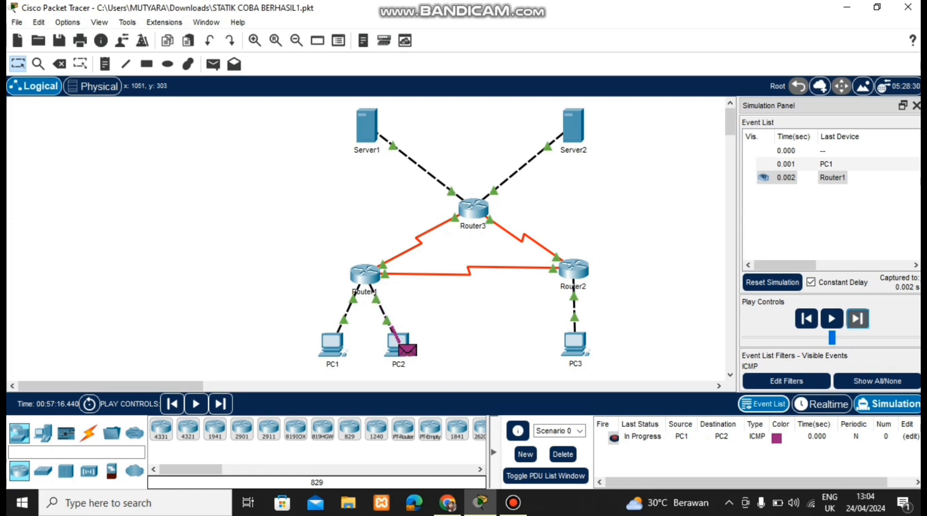
click(858, 319)
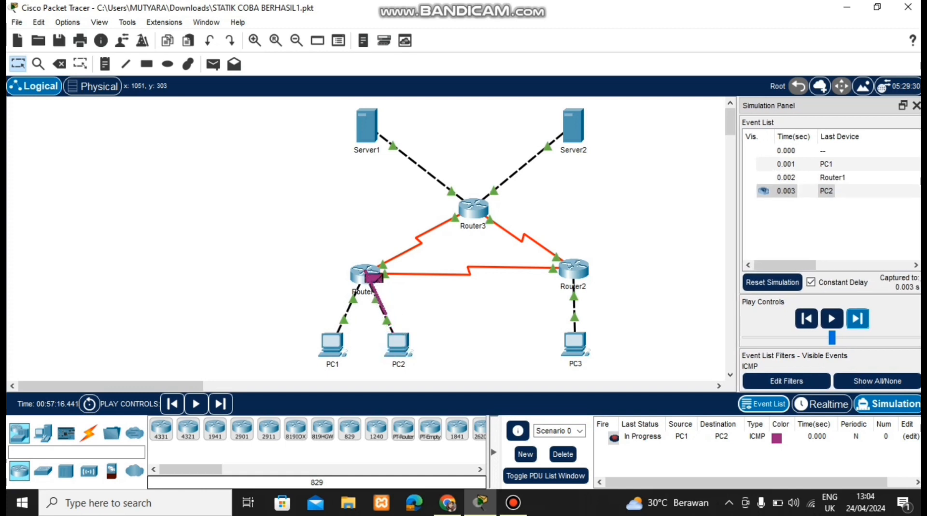
click(857, 319)
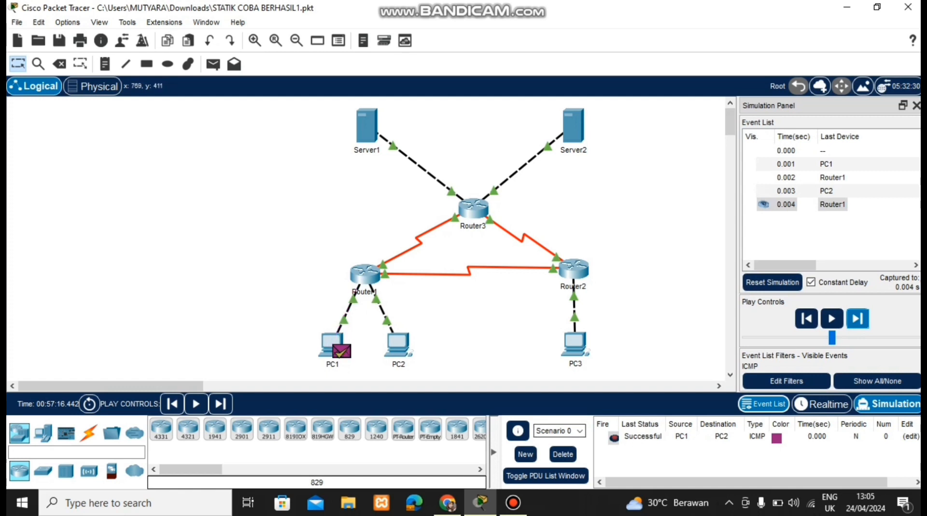
click(563, 454)
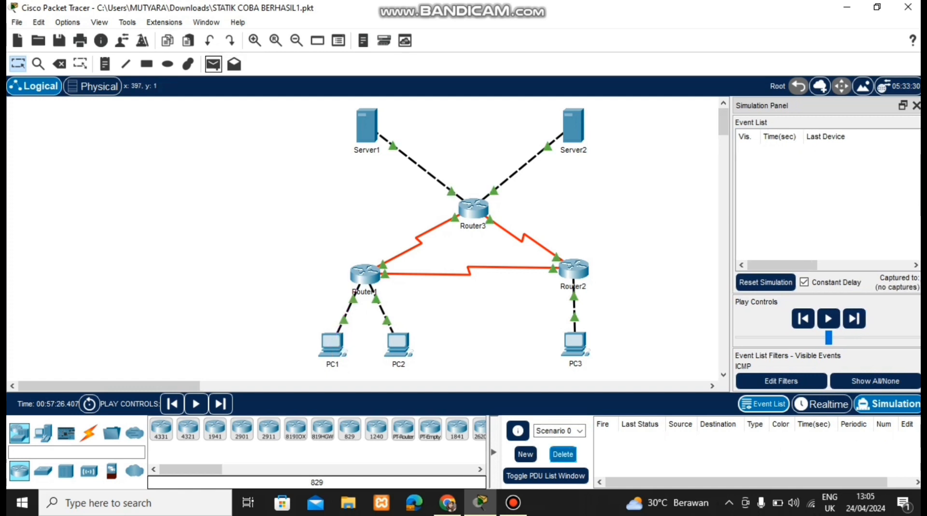
Test PC1 to PC3 with a simple PDU, advancing the simulation hop by hop through the round trip, and clear the test
click(213, 64)
click(332, 345)
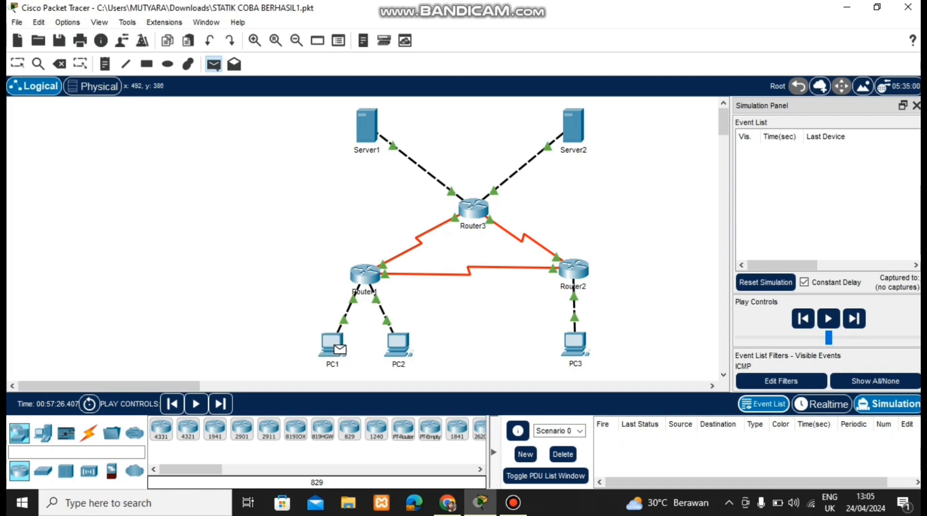
click(574, 343)
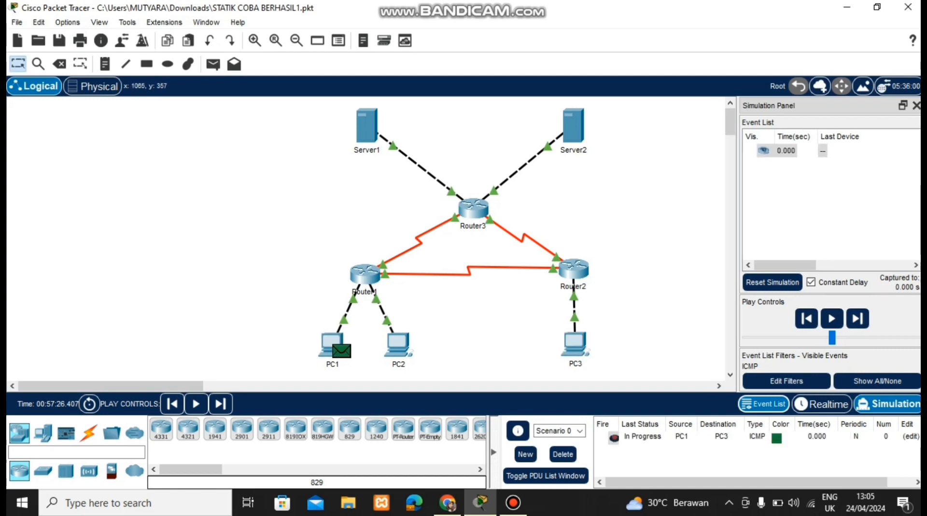
click(857, 318)
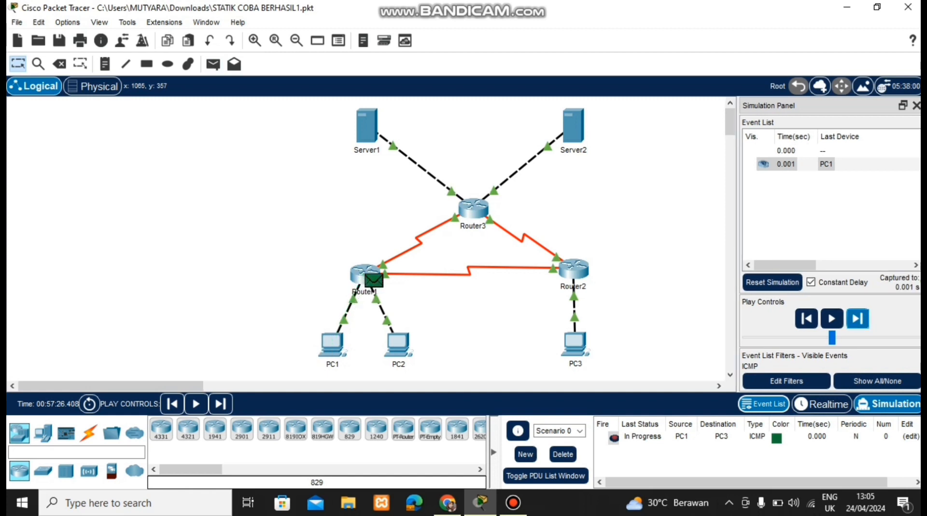
click(857, 319)
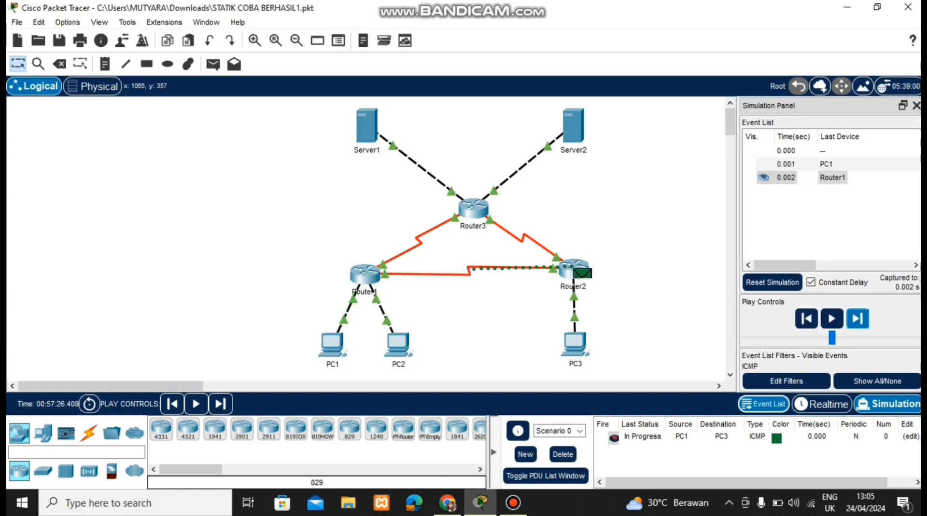
click(857, 319)
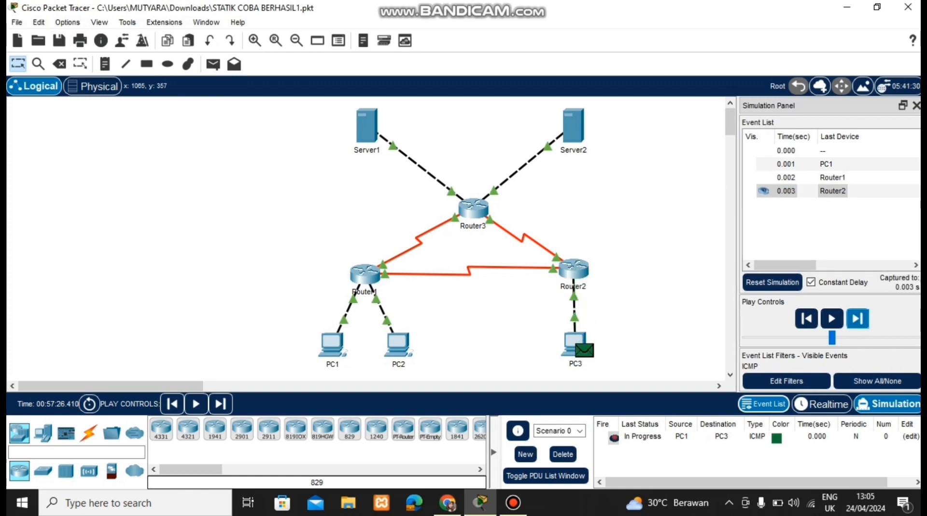
click(857, 319)
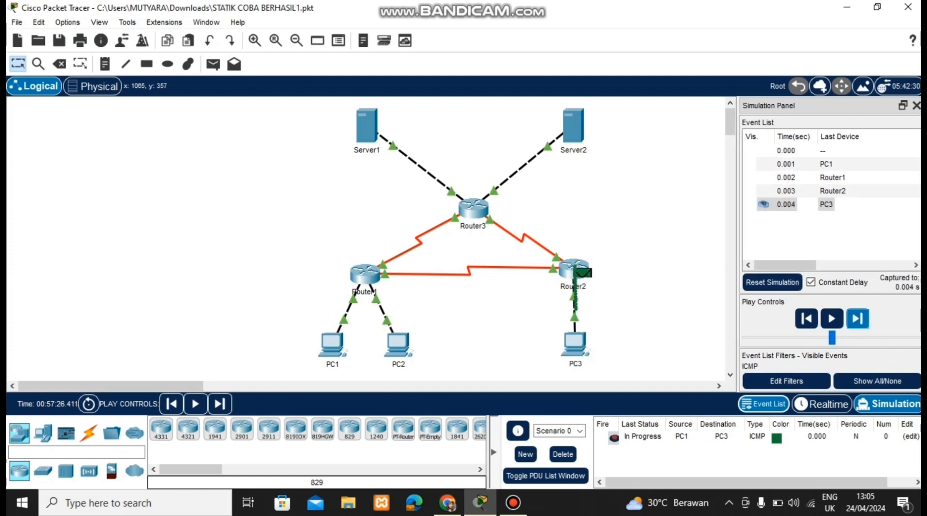
click(857, 319)
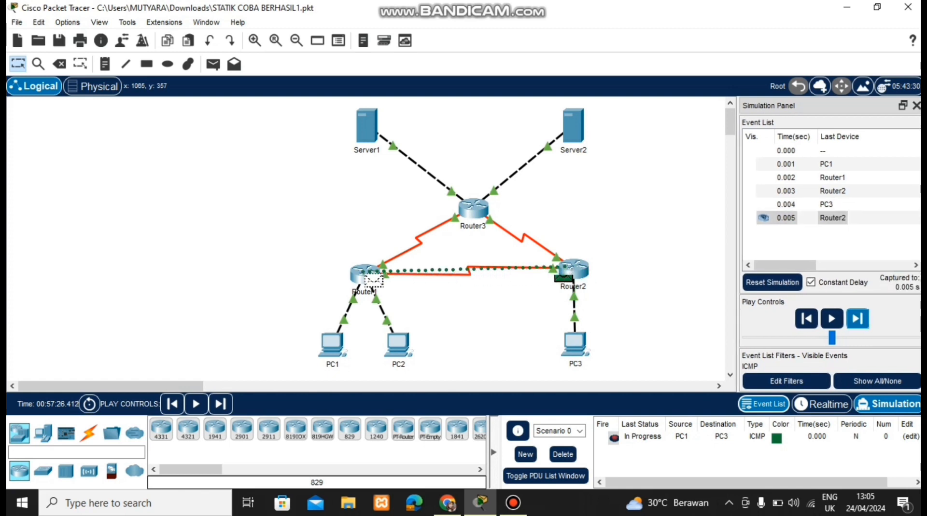
click(857, 319)
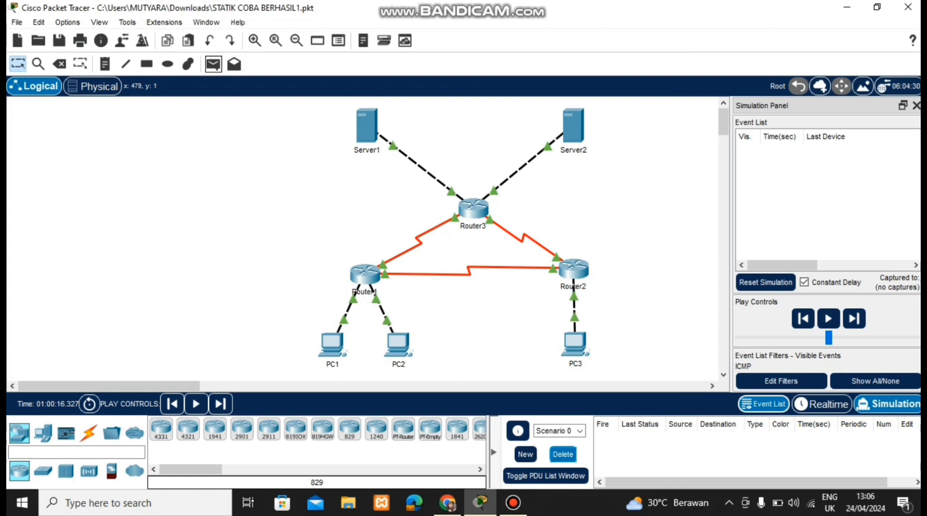
Send a simple PDU from PC1 to Server1, step through its round trip via Router1 and Router3, and delete the test
click(213, 64)
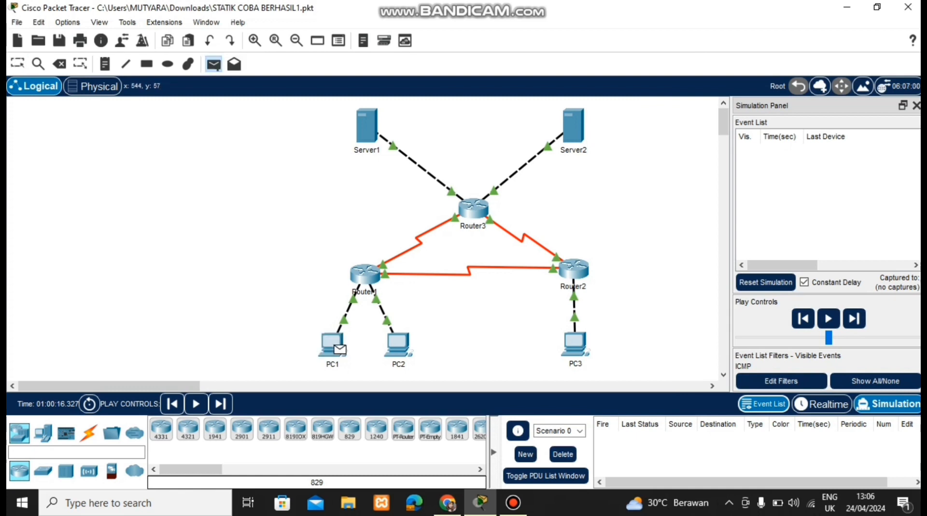
click(333, 346)
click(367, 125)
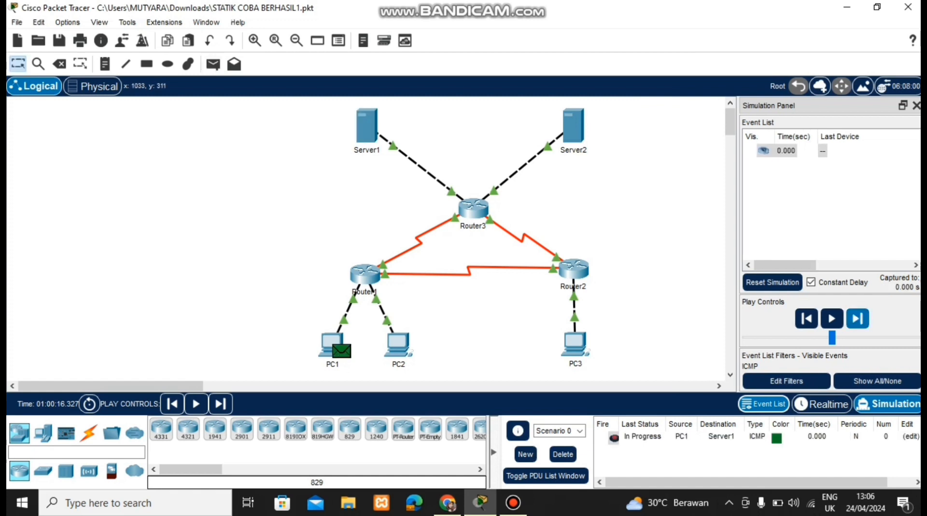
click(857, 318)
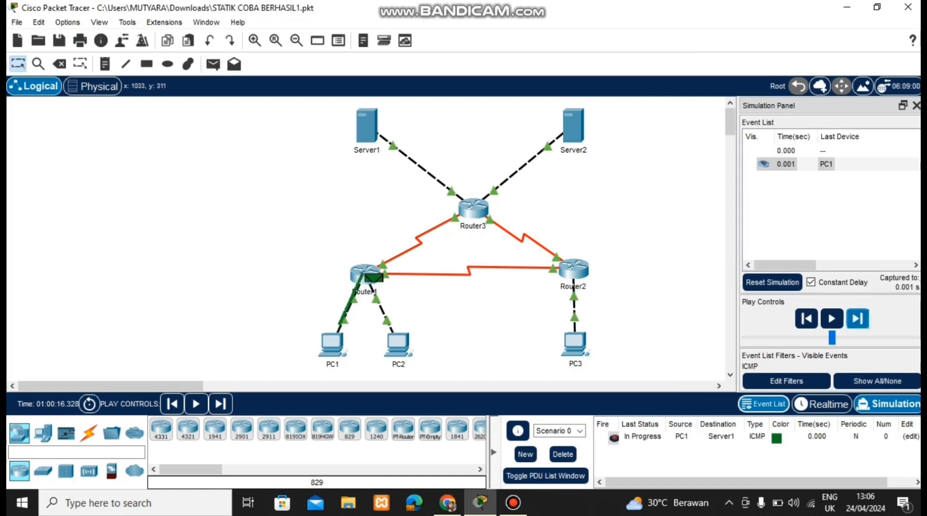
click(857, 319)
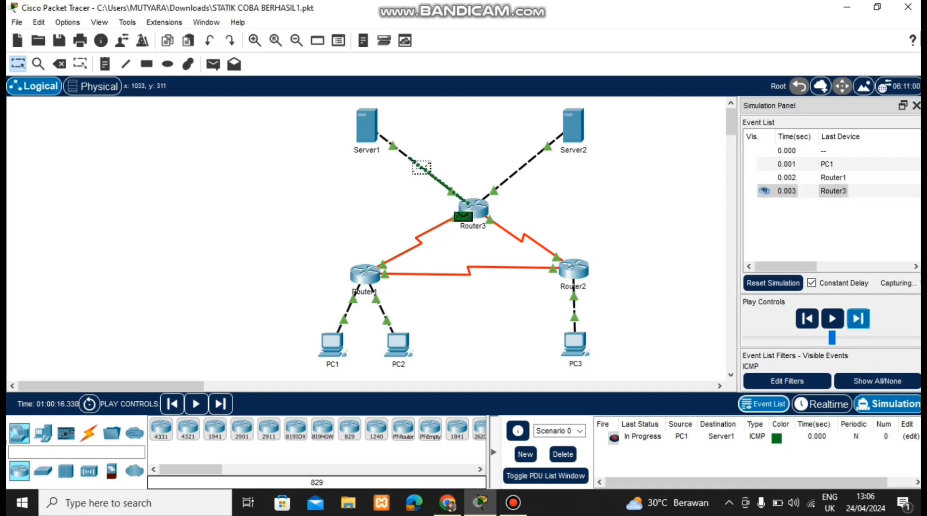
click(858, 319)
click(857, 319)
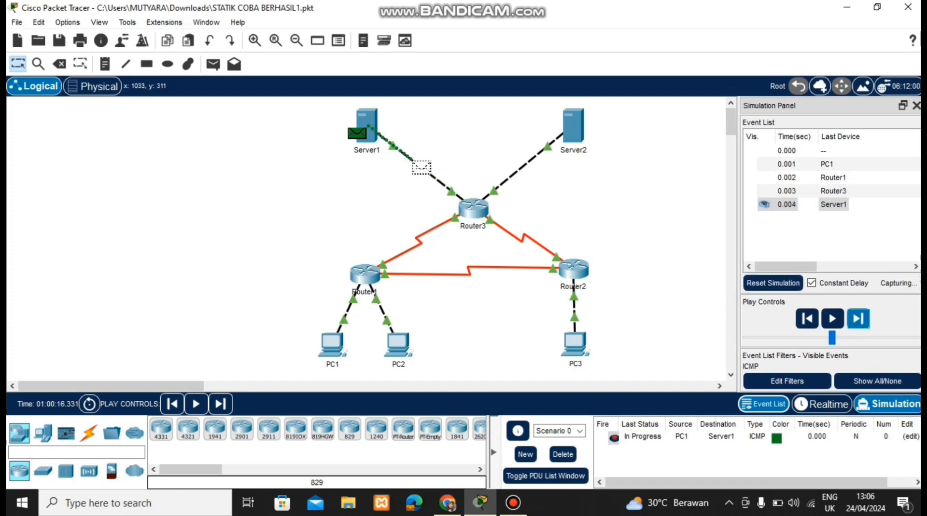
click(857, 318)
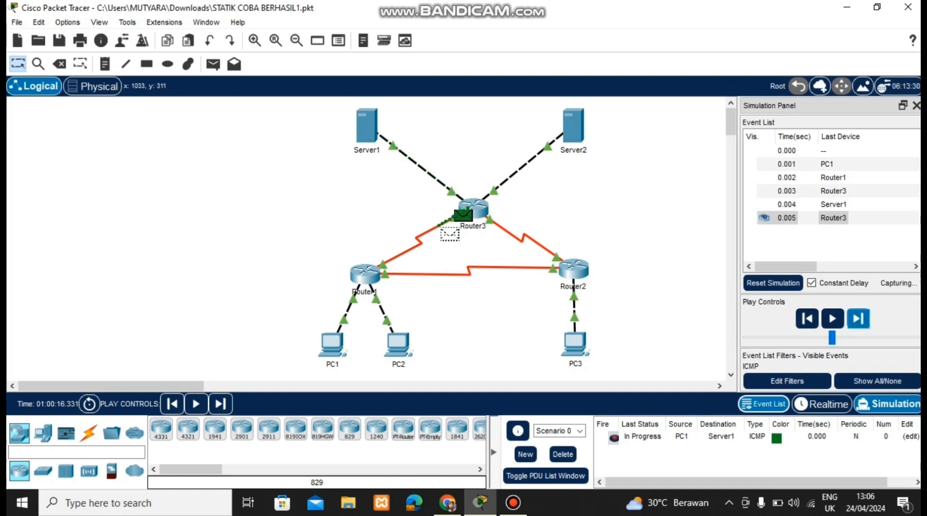
click(857, 318)
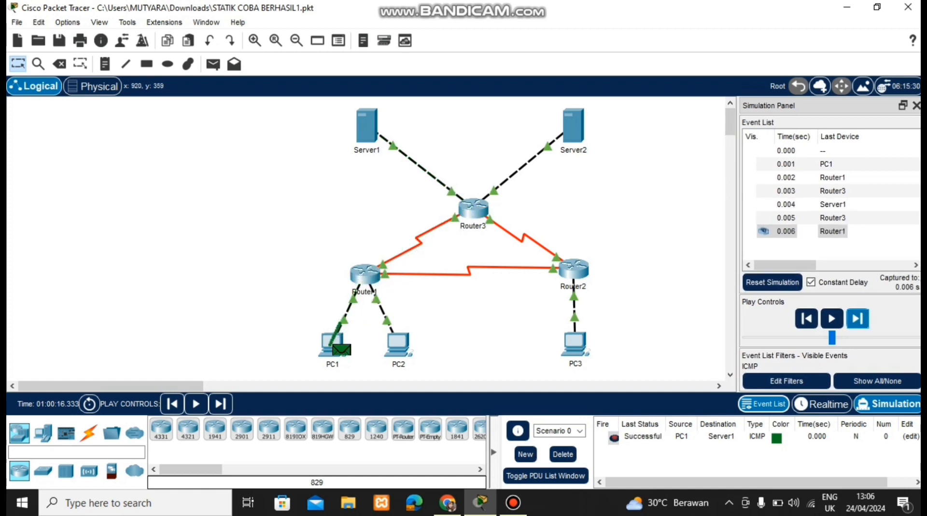
click(563, 455)
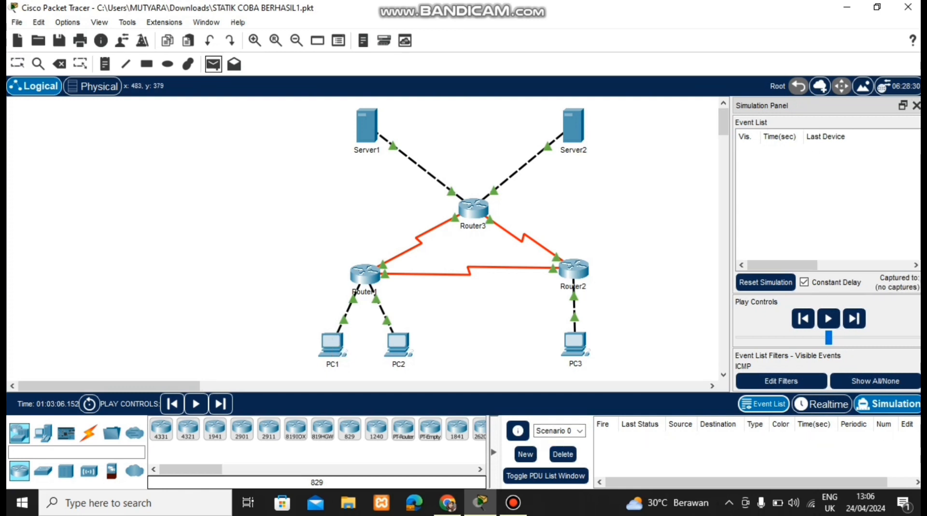
Send a simple PDU from PC1 to Server2, advance the simulation until the reply returns to PC1, and delete the test
click(333, 345)
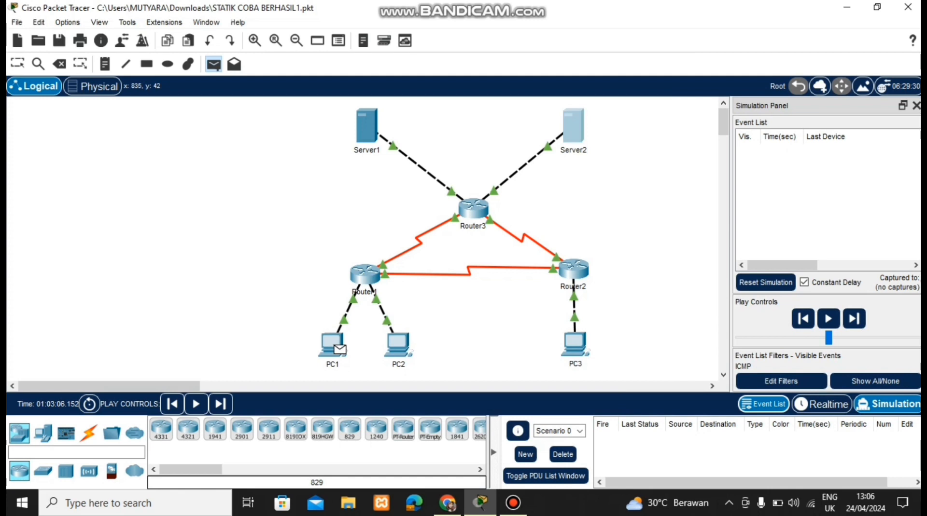
click(573, 126)
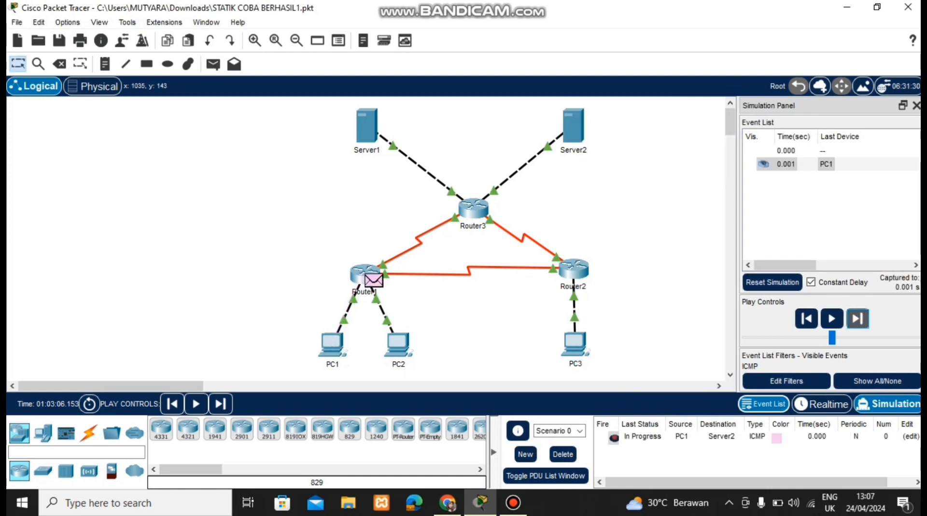
click(857, 319)
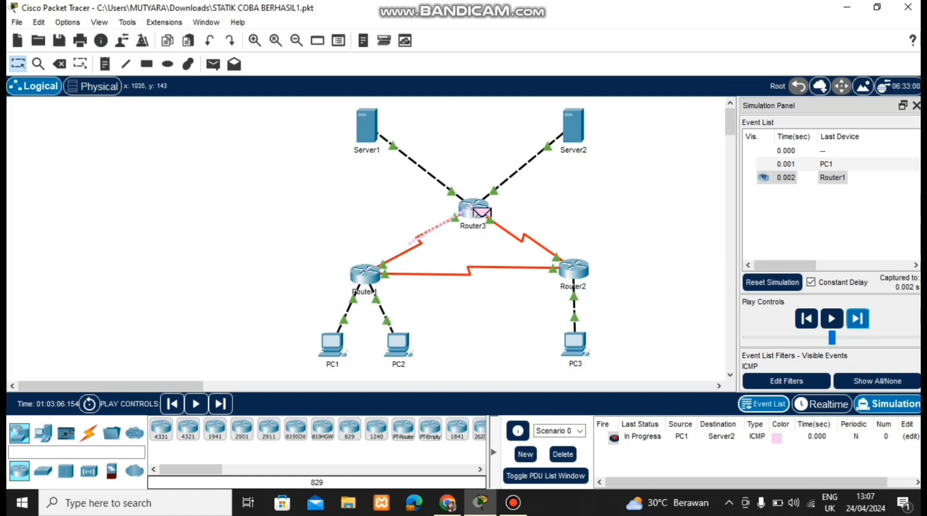
click(857, 318)
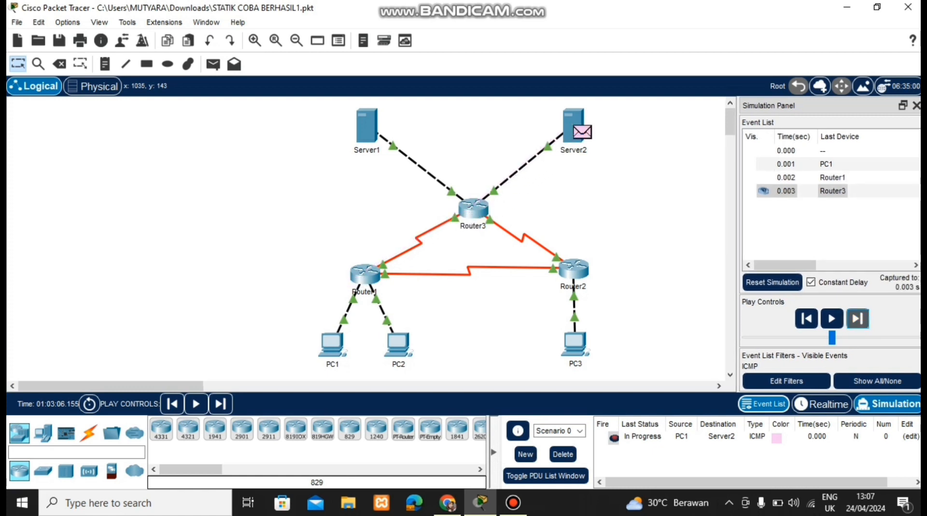
click(857, 318)
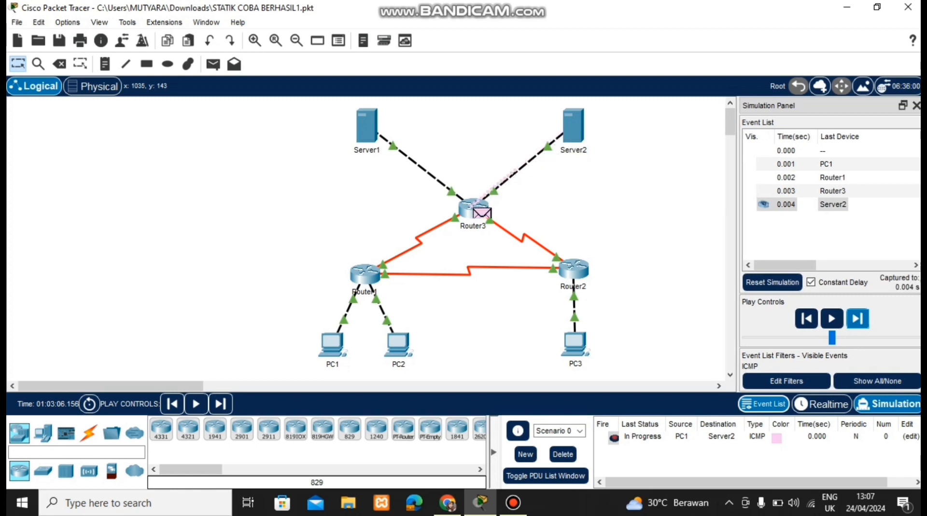
click(858, 318)
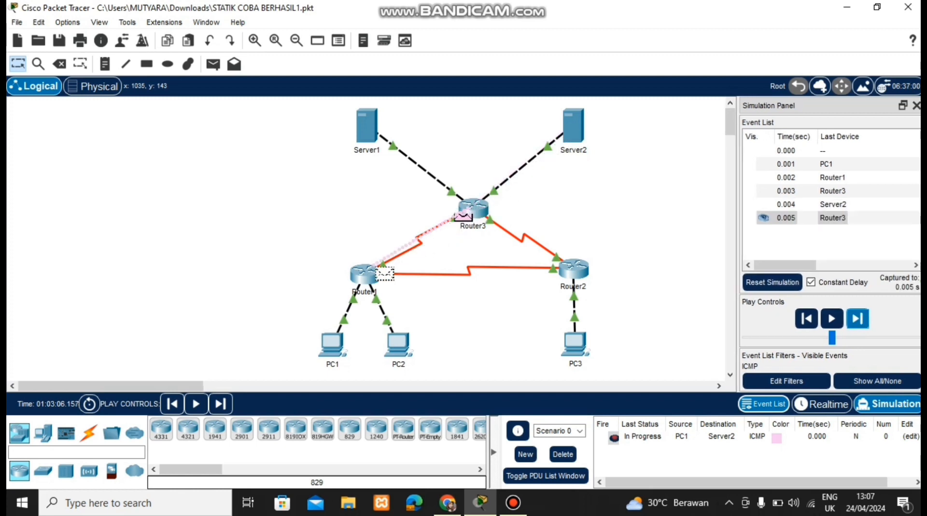
click(857, 318)
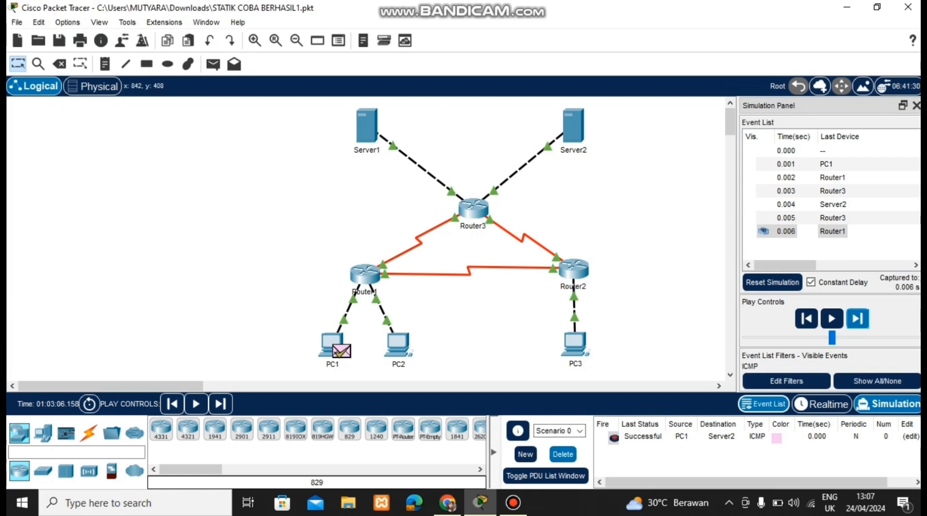
click(563, 455)
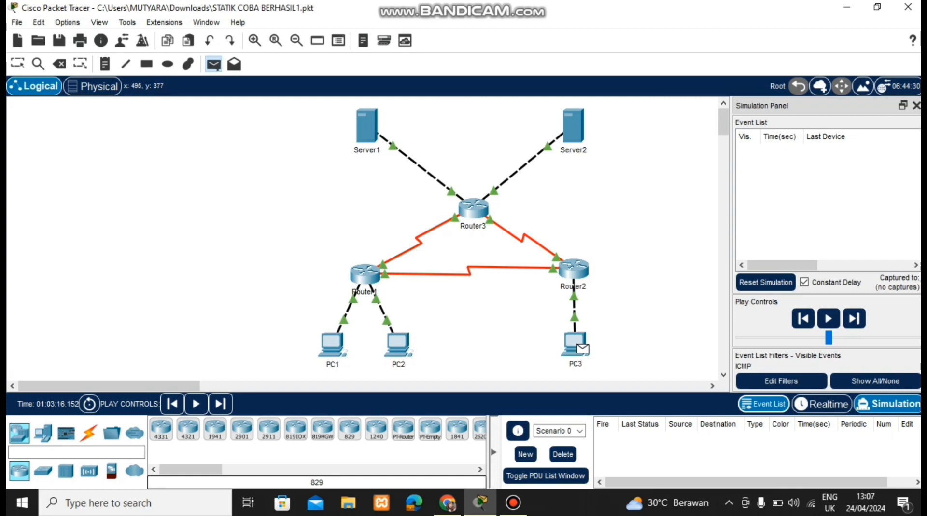
Send a simple PDU from PC3 to PC1, step the simulation through the full round trip, and delete the test
click(580, 346)
click(332, 344)
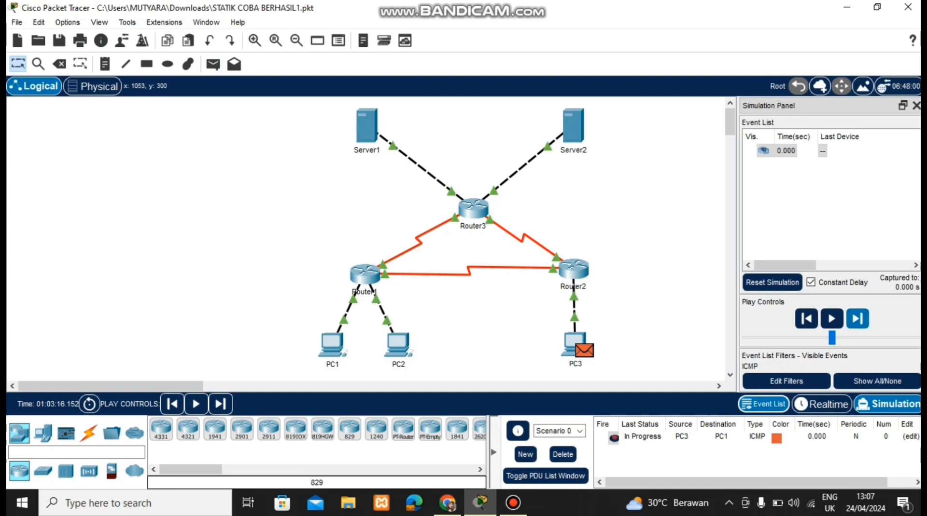
click(857, 319)
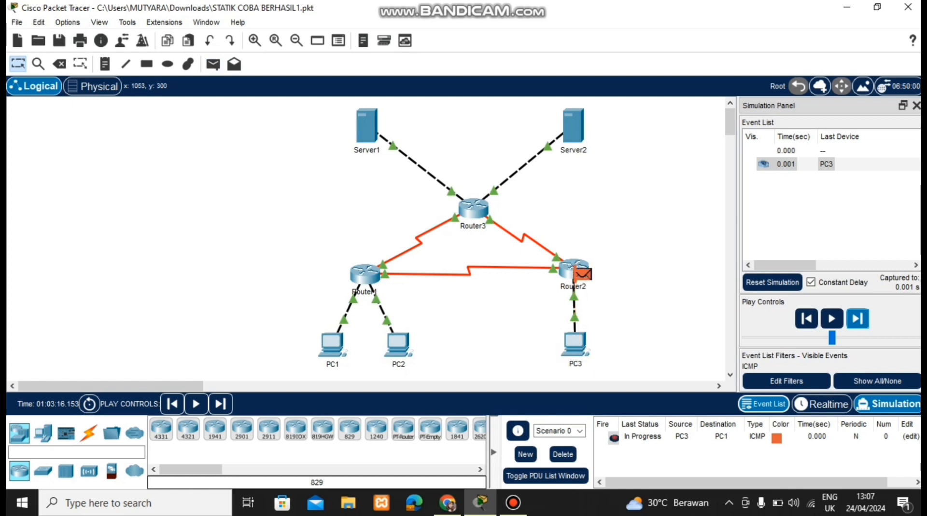
click(858, 318)
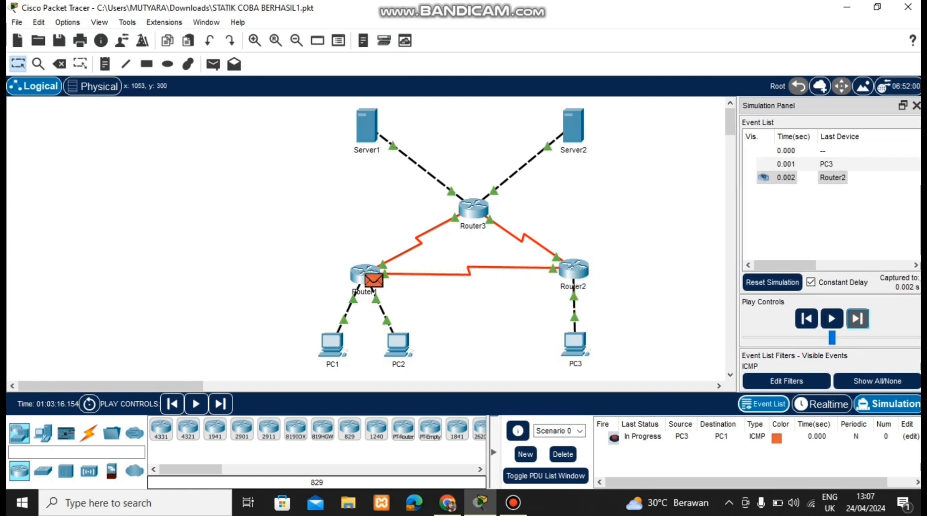
click(857, 319)
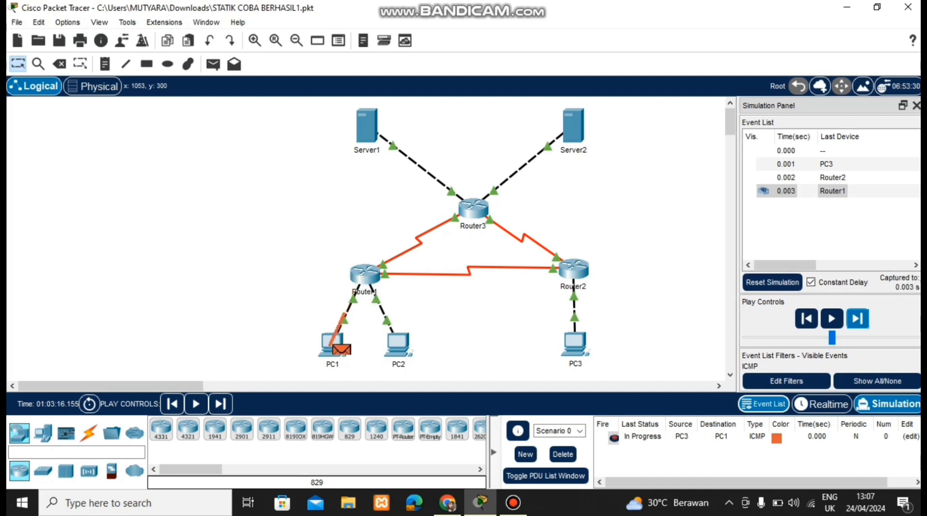
click(857, 318)
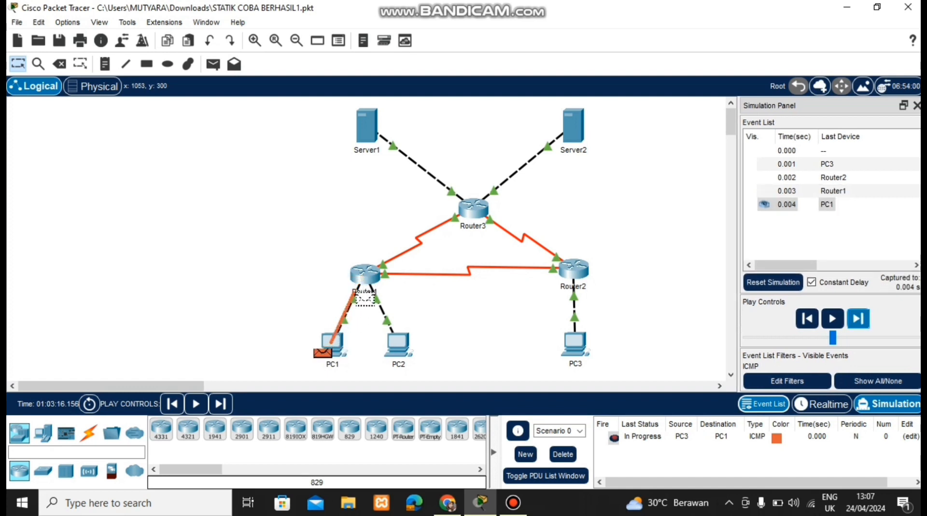
click(857, 319)
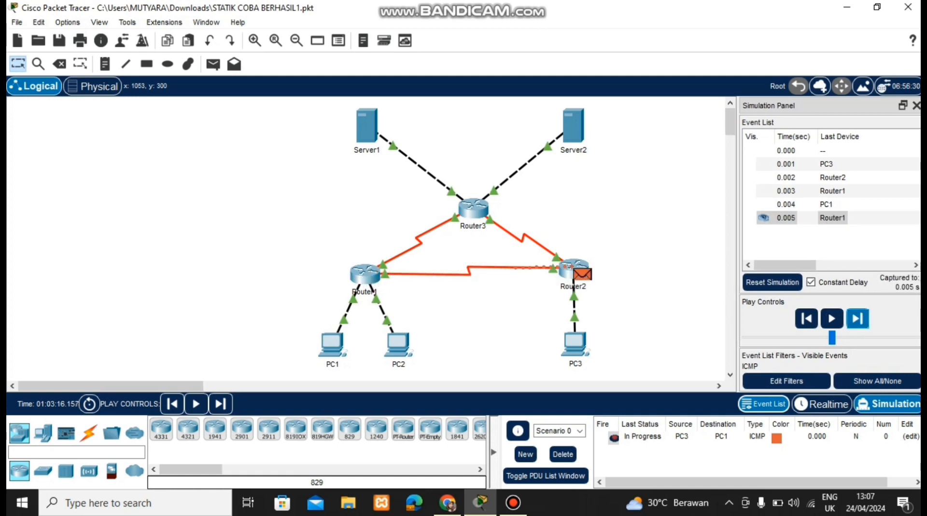
click(857, 318)
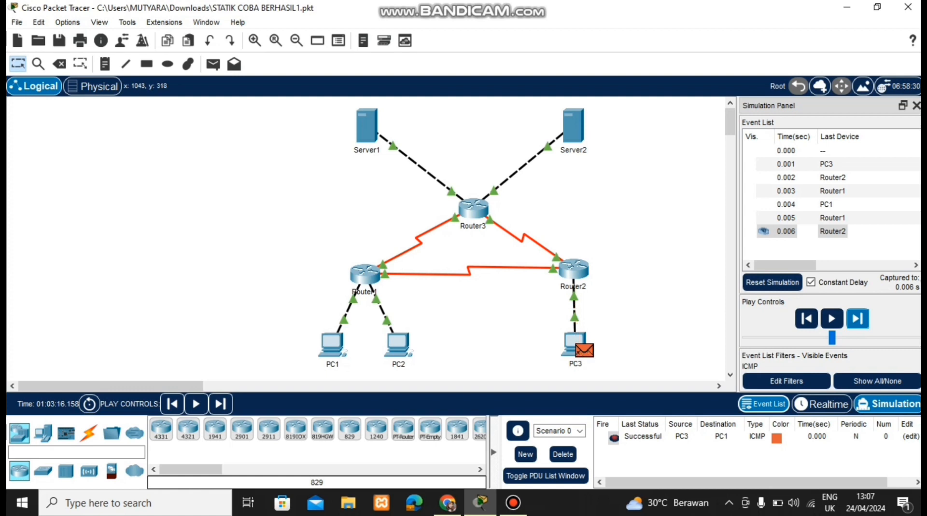
click(563, 454)
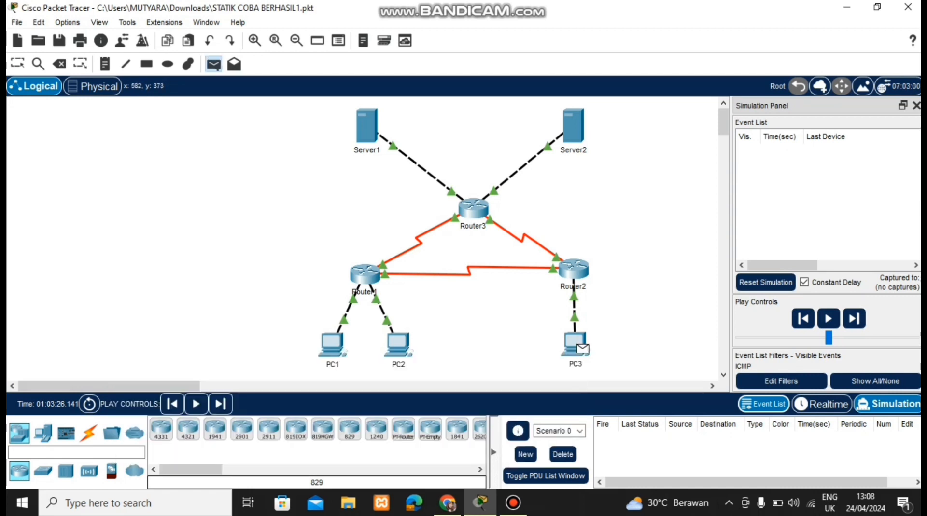
Test PC3 to PC2 with a simple PDU, advancing hop by hop until the reply returns to PC3, and clear the test
click(398, 344)
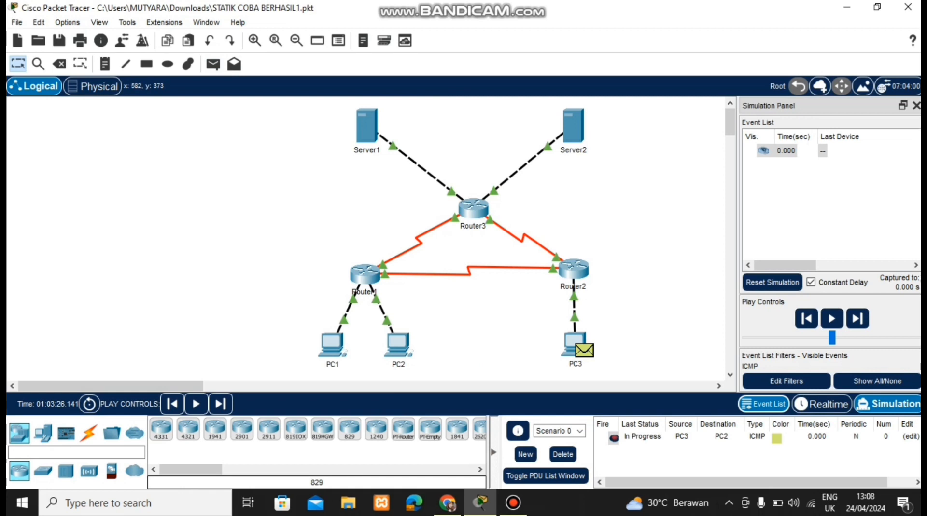
click(857, 319)
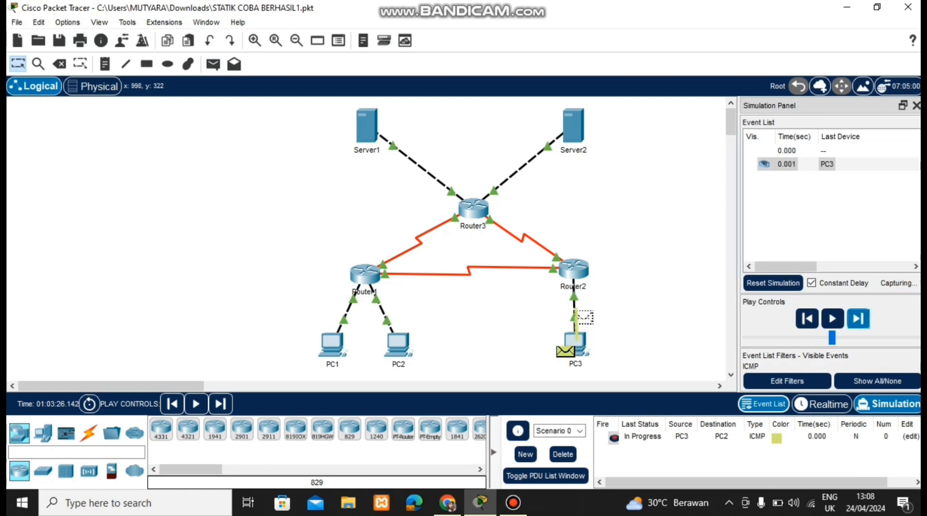
click(857, 318)
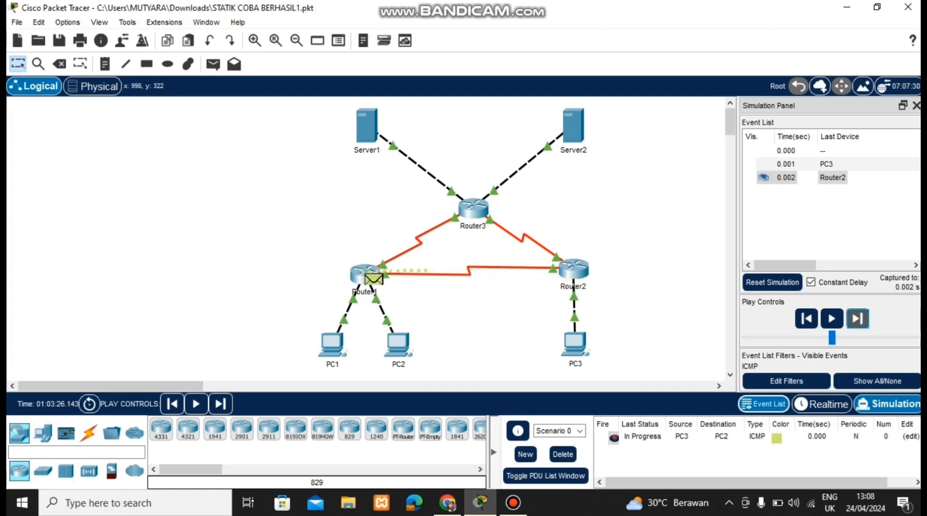
click(857, 318)
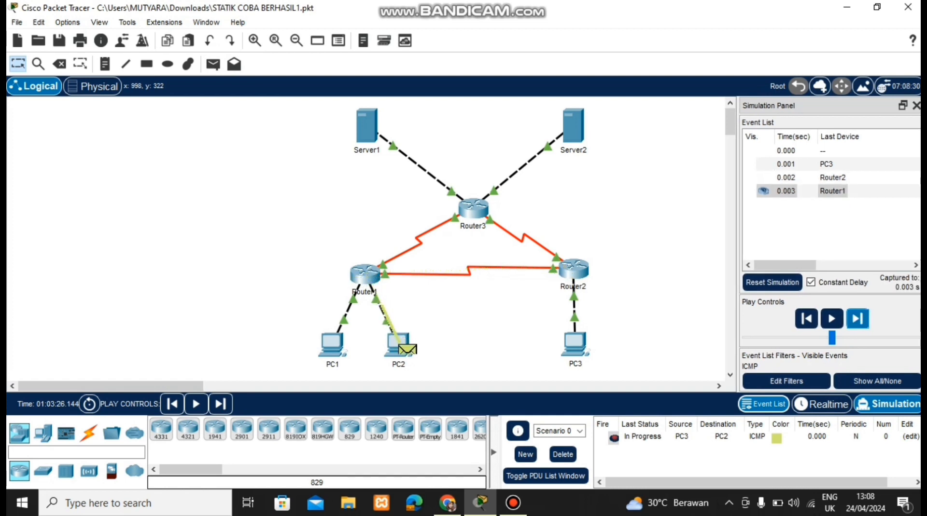
click(857, 319)
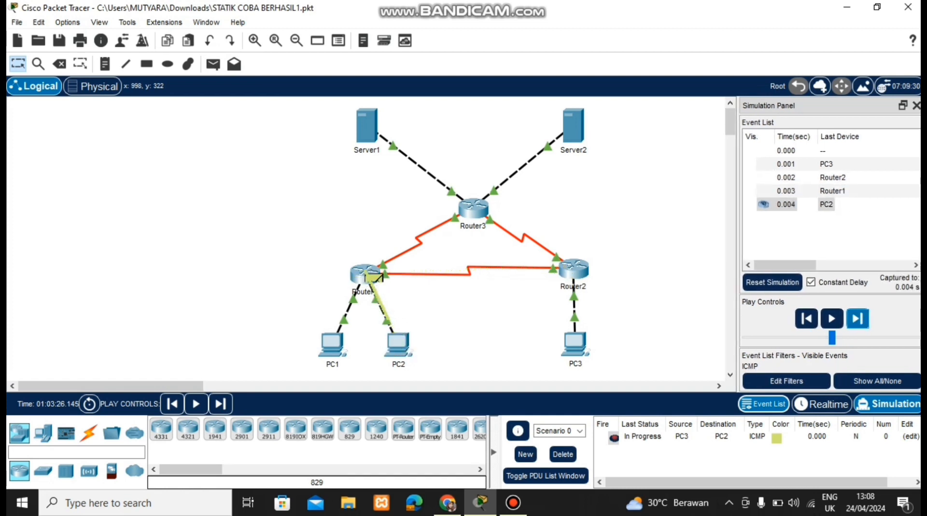
click(857, 319)
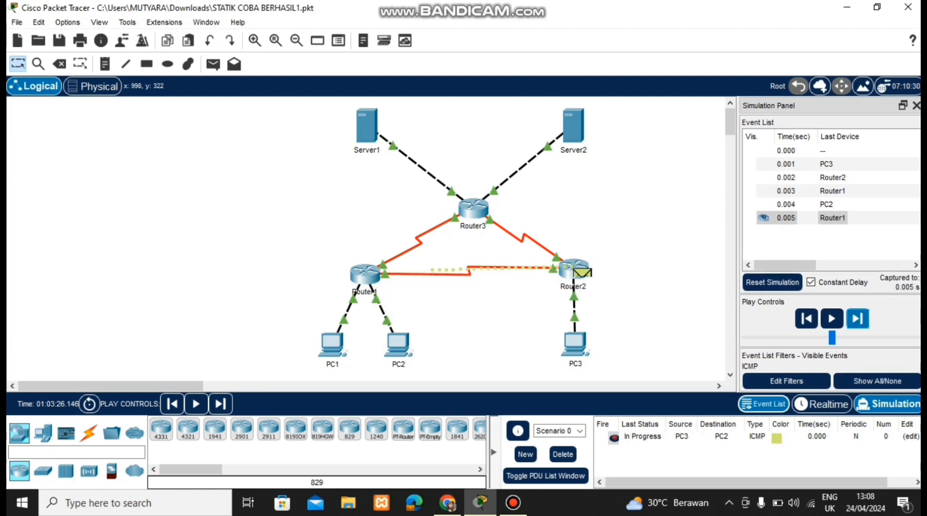
click(858, 319)
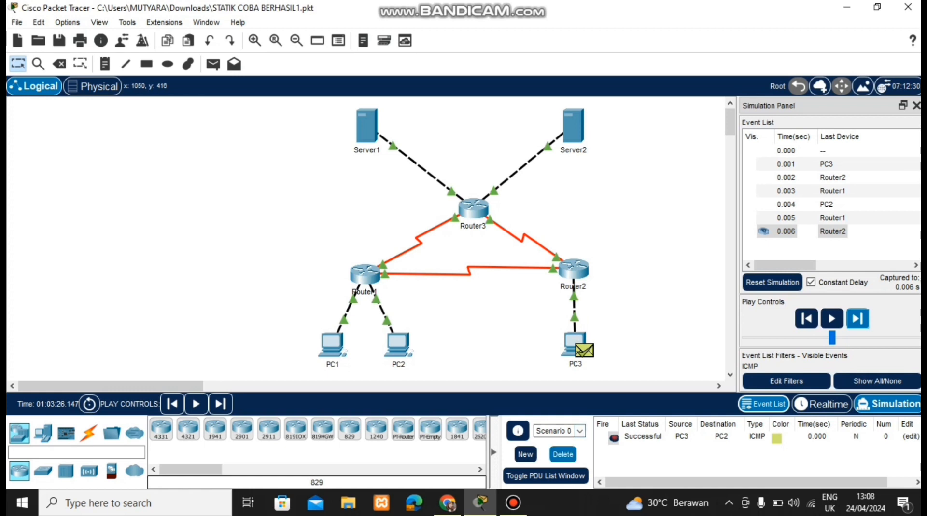
click(563, 454)
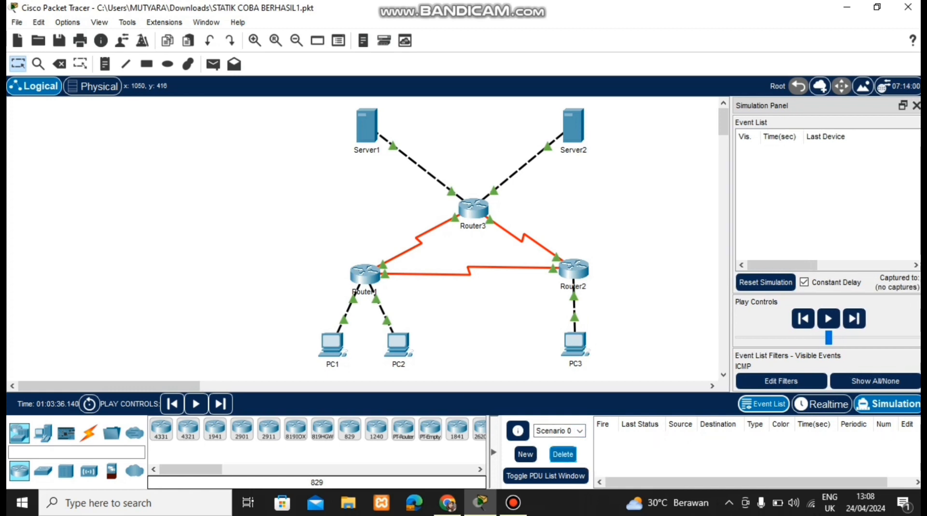
Send a simple PDU from PC3 to Server1, advance the simulation until the reply reaches PC3, and delete the test
click(213, 64)
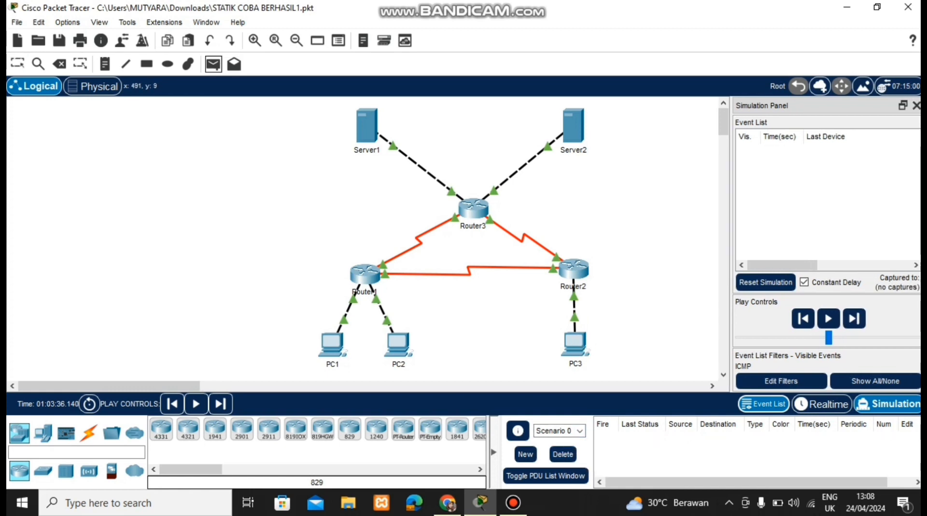
click(576, 346)
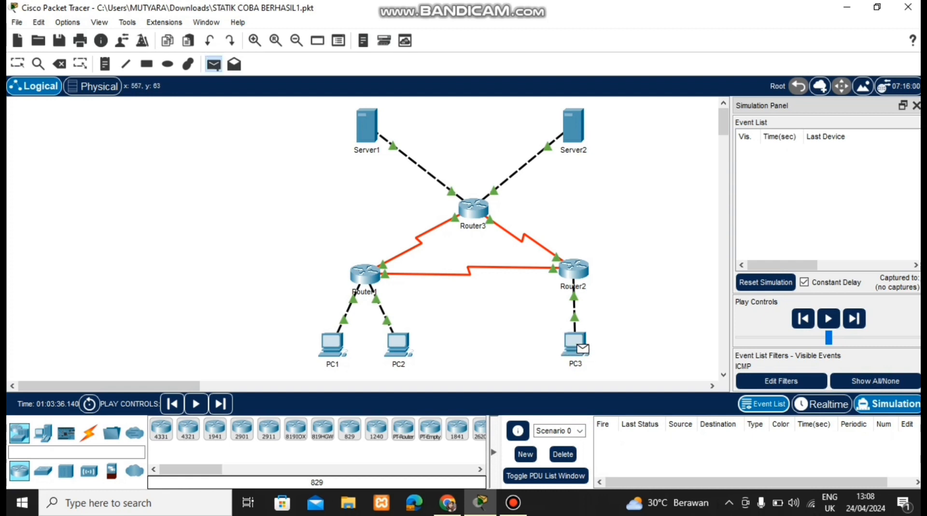
click(367, 125)
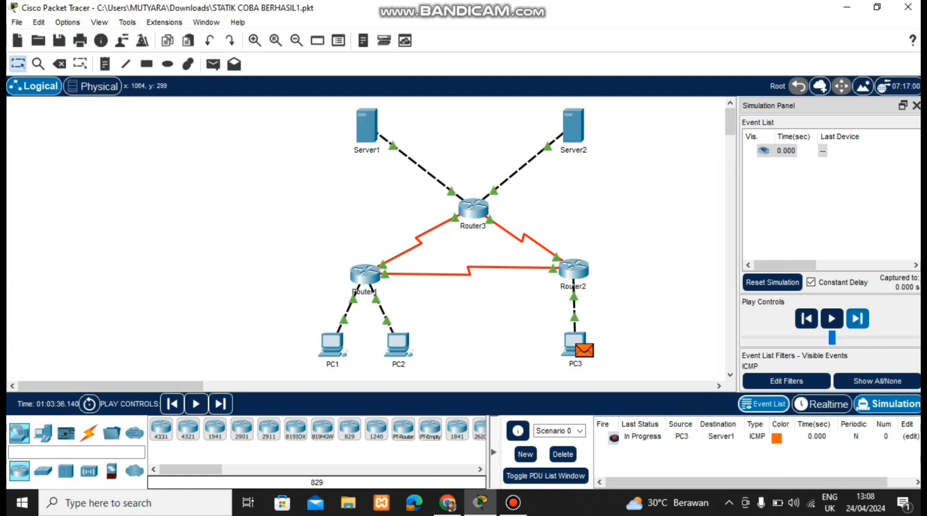
click(857, 318)
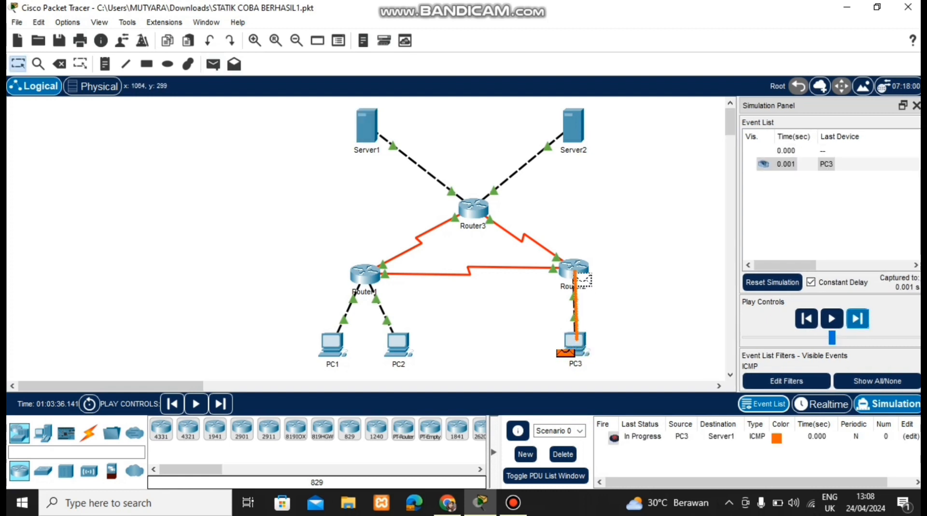
click(857, 318)
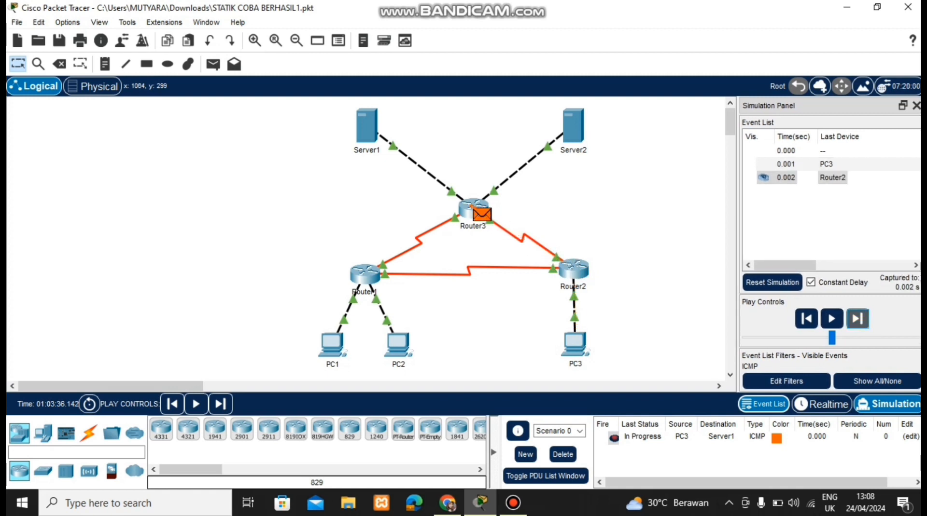
click(857, 319)
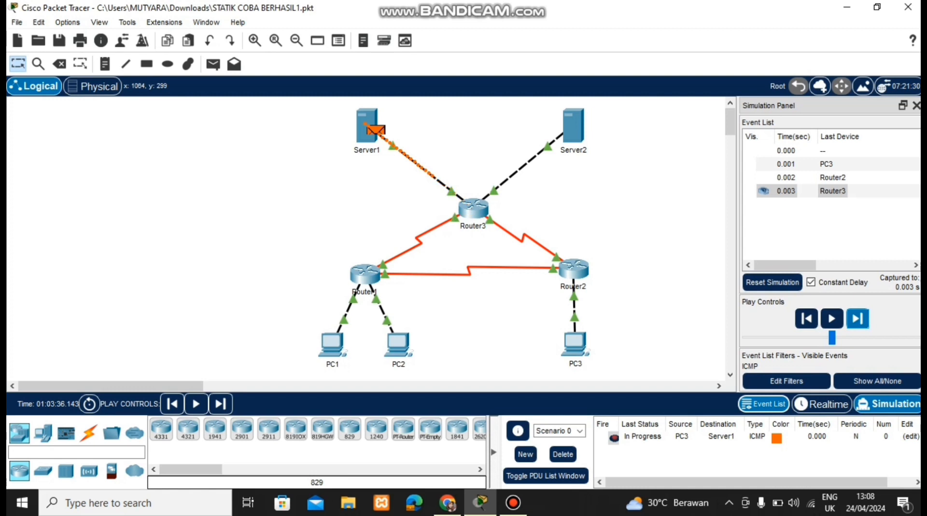
click(857, 319)
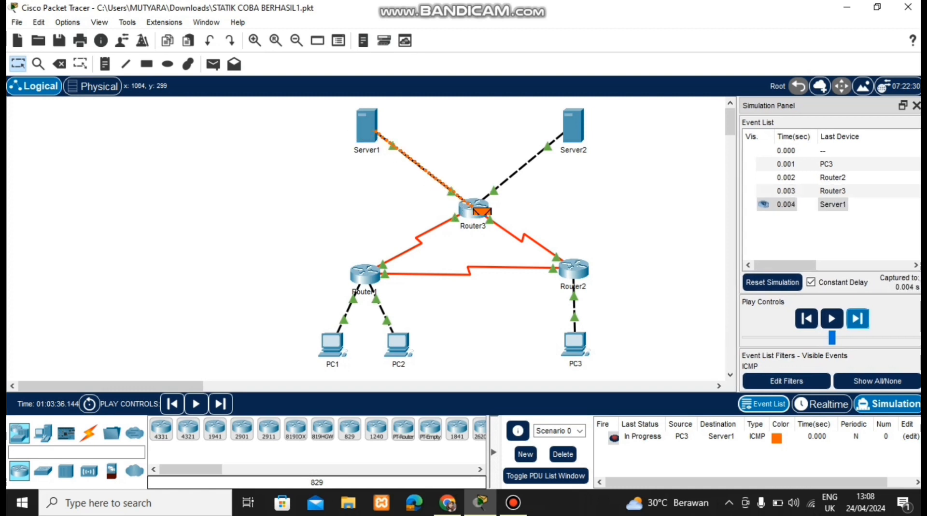
click(858, 318)
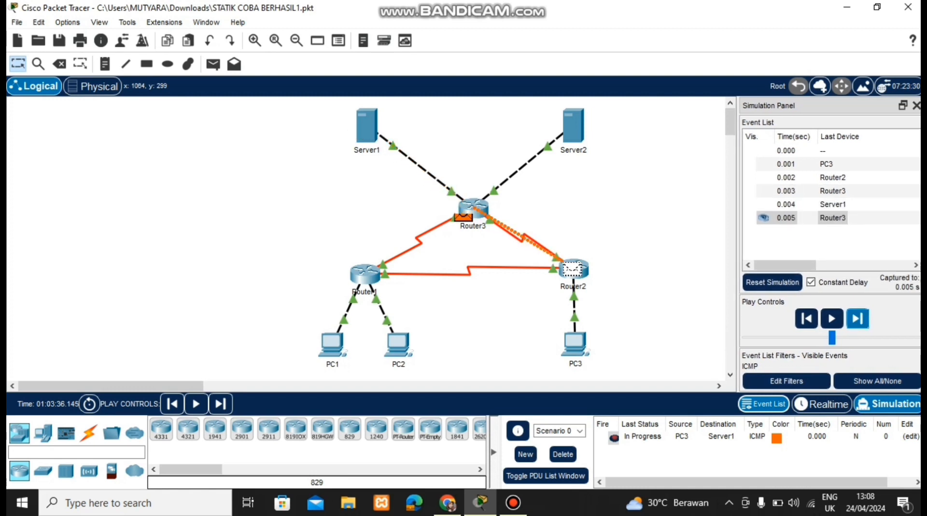
click(857, 318)
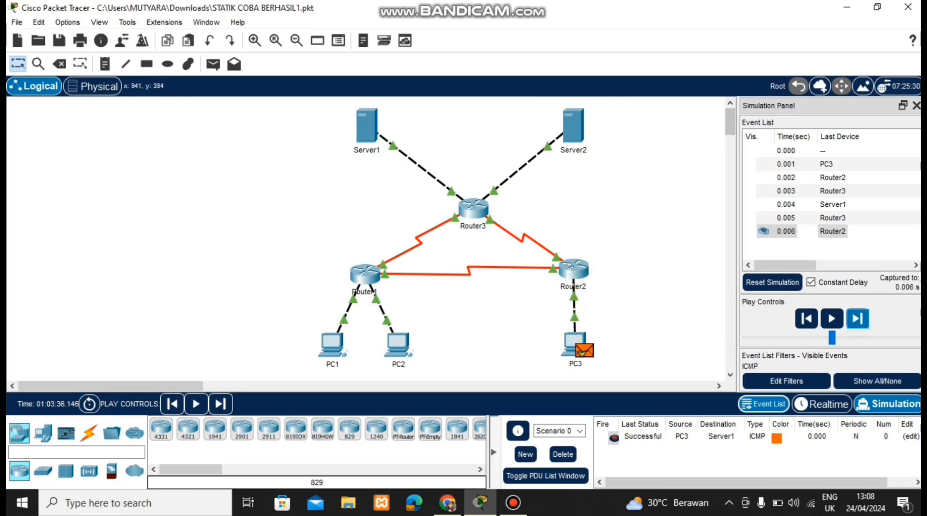
click(563, 455)
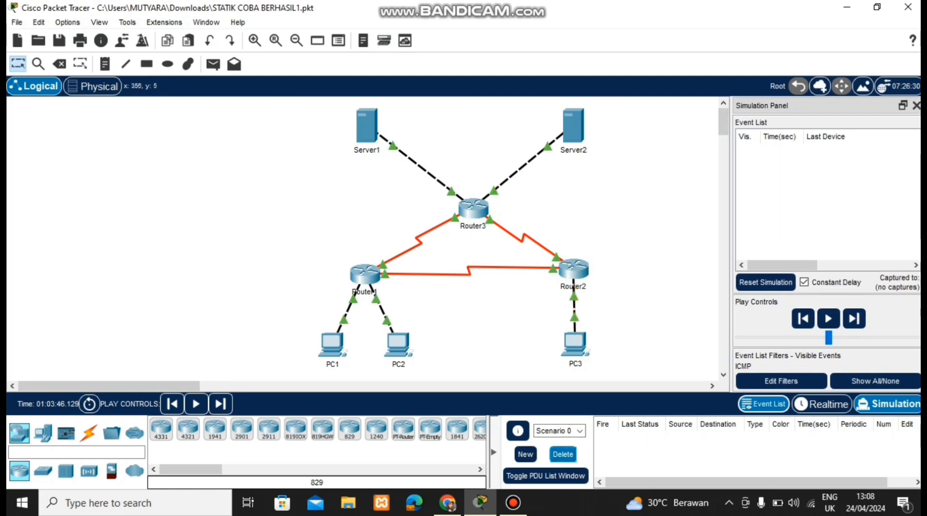
Test PC3 to Server2 with a simple PDU, stepping the simulation through the round trip, and delete the scenario's PDU
key(p)
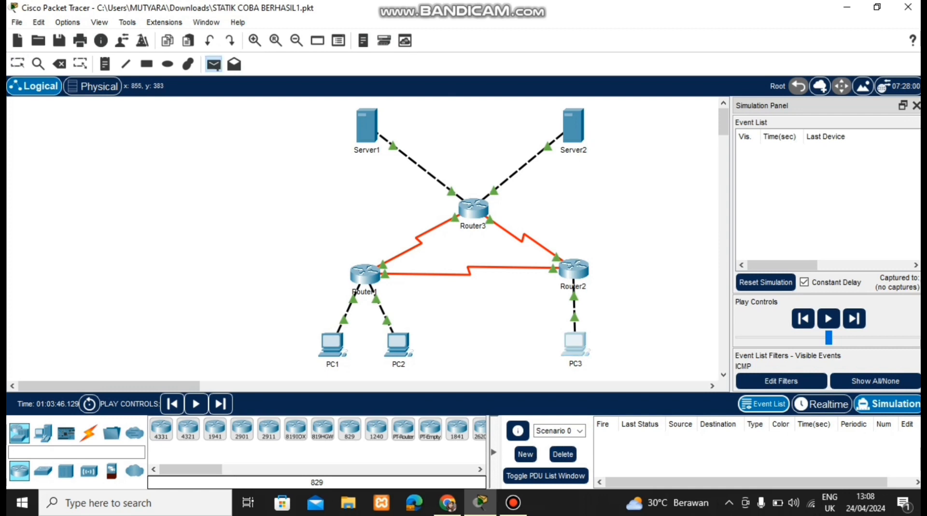
click(574, 343)
click(574, 125)
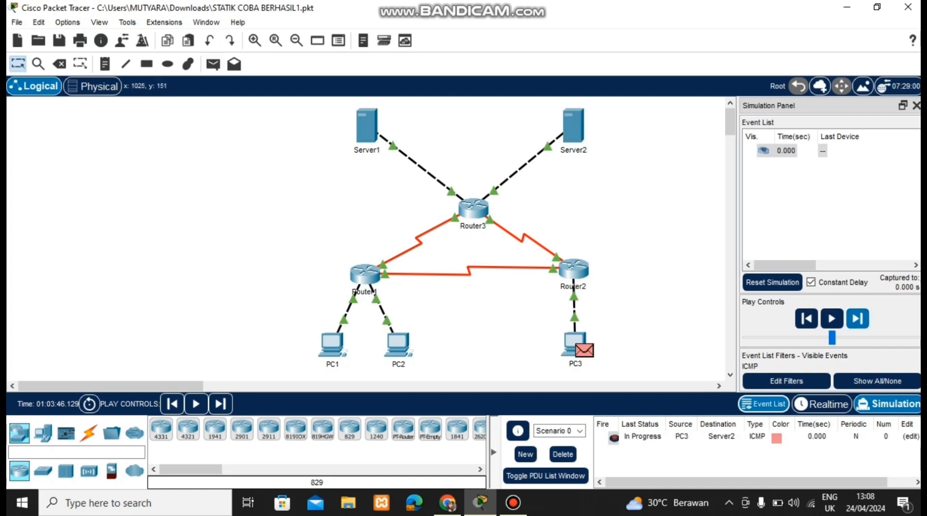
click(857, 319)
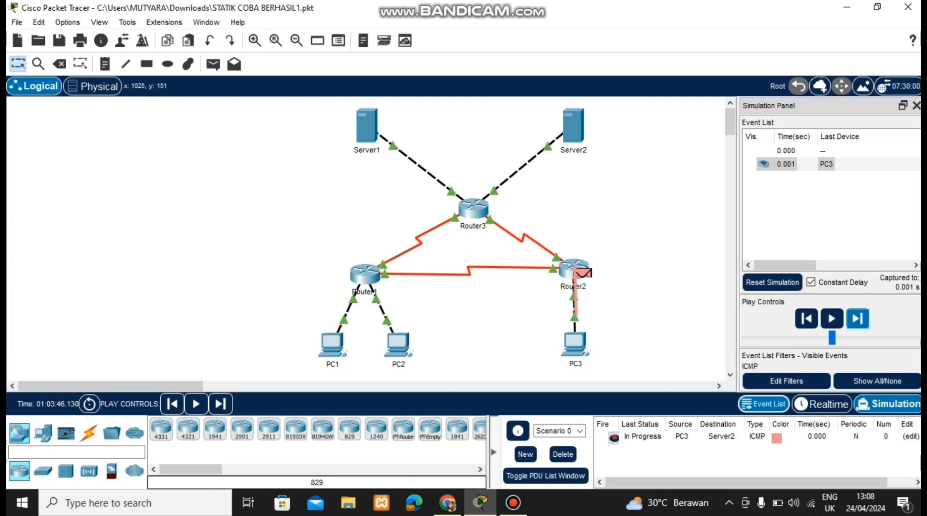
click(857, 318)
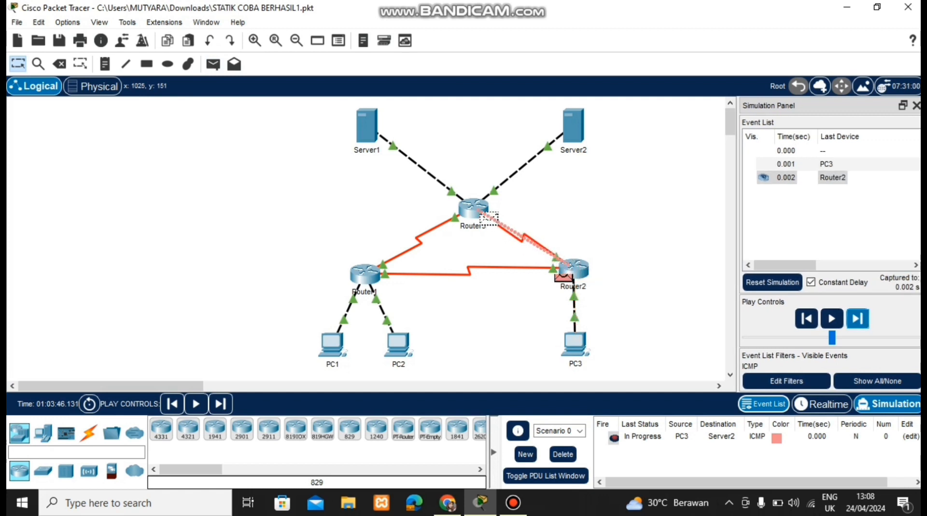
click(857, 319)
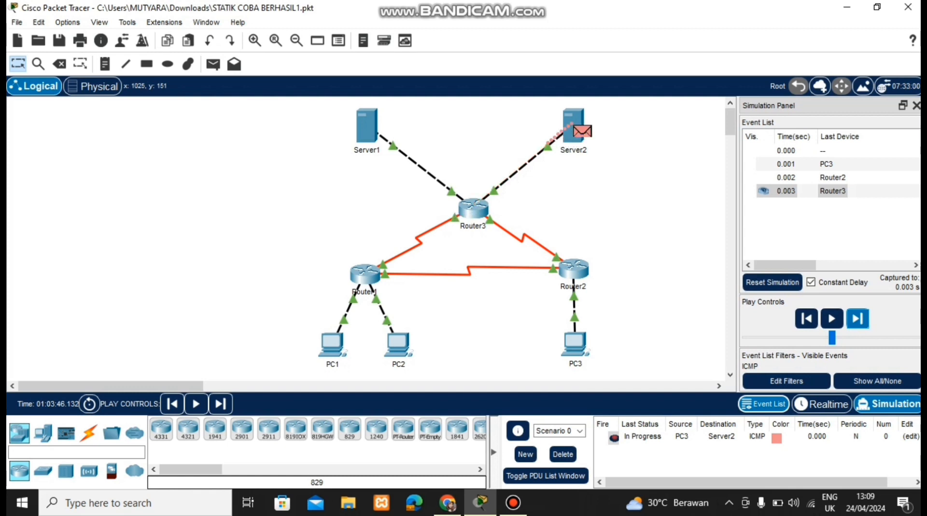
click(857, 319)
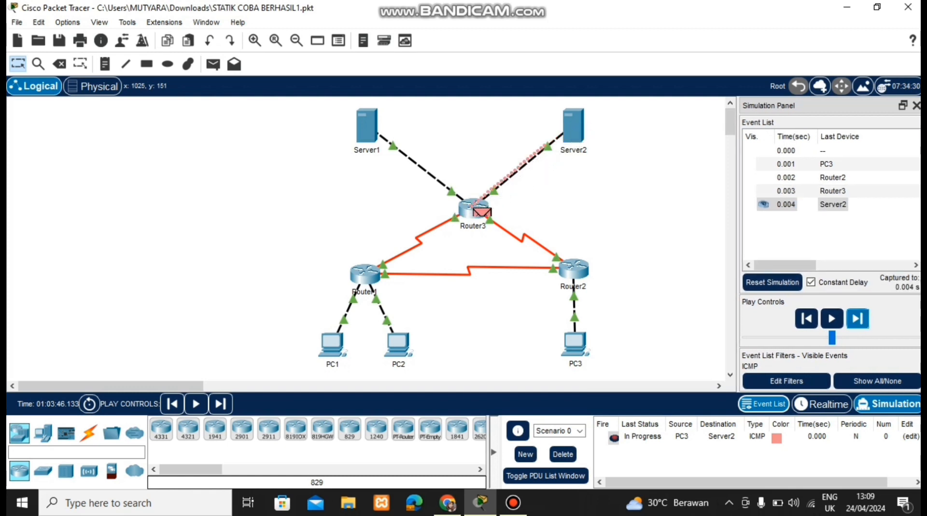
click(858, 318)
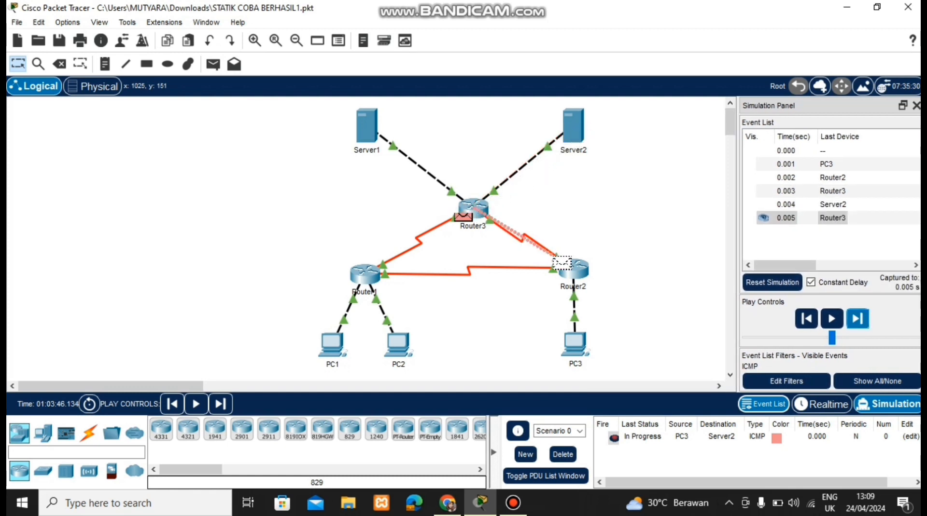
click(857, 319)
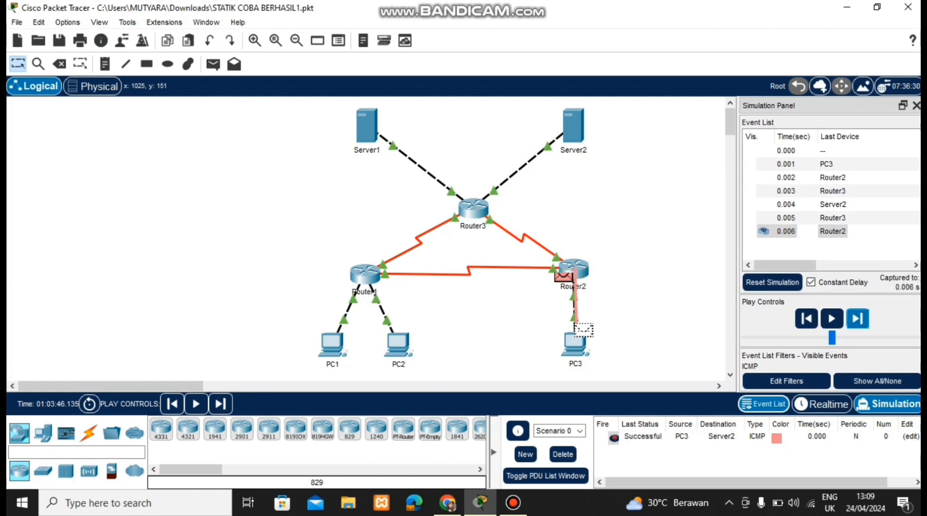
click(563, 455)
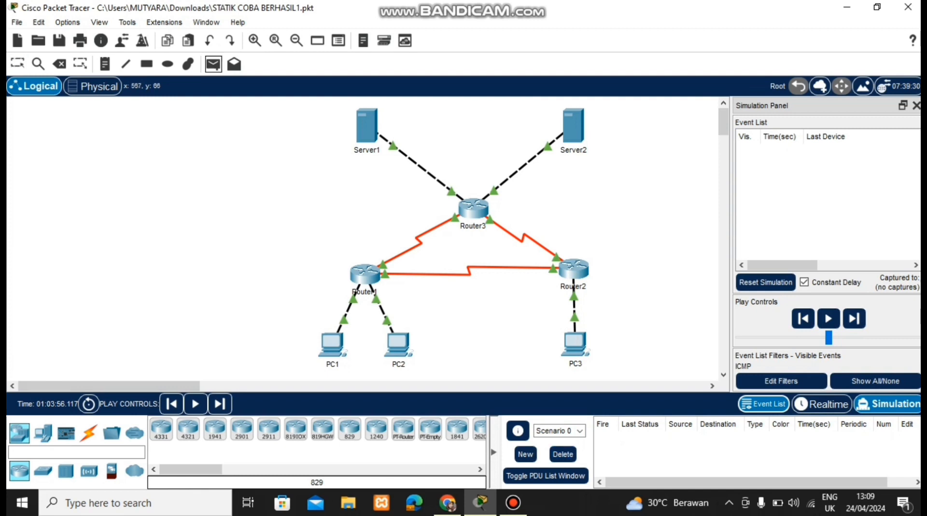
Send a simple PDU from Server1 to Server2, step the simulation through the round trip, and delete the test
click(212, 65)
click(375, 130)
click(573, 125)
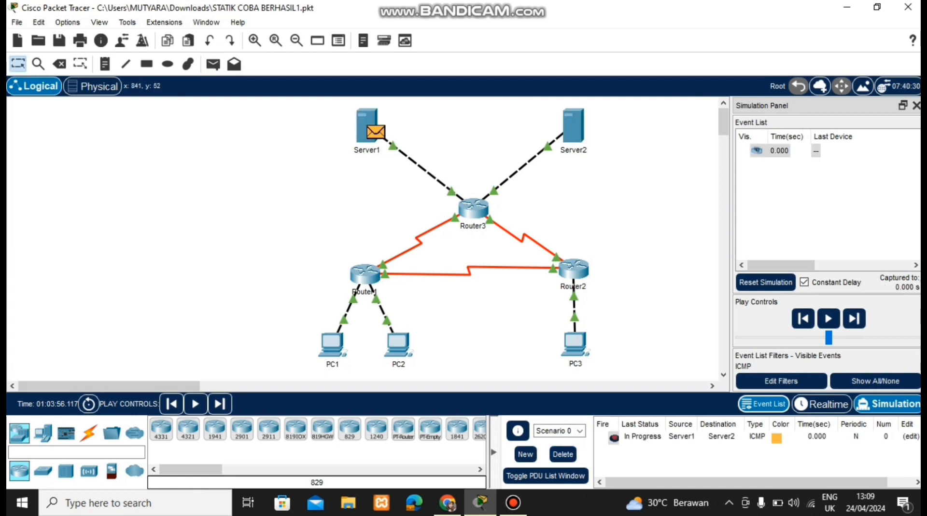
click(857, 318)
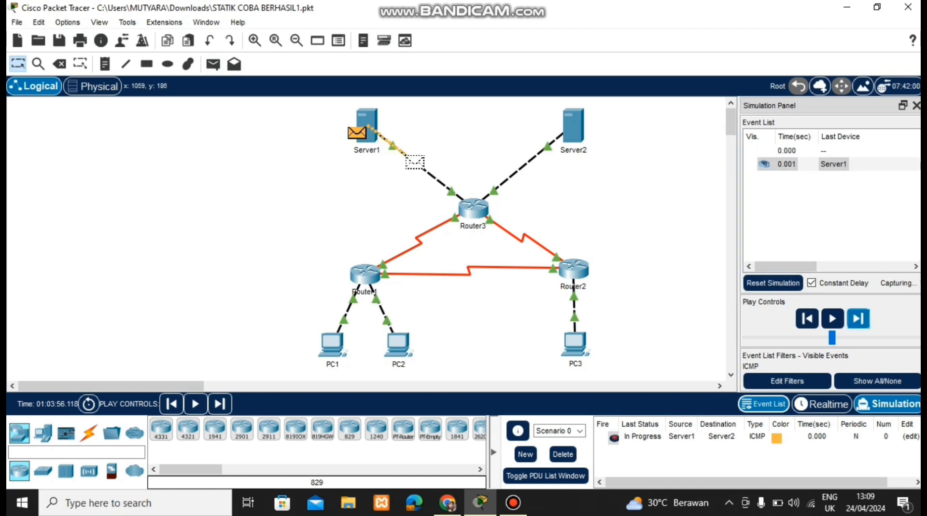
click(857, 318)
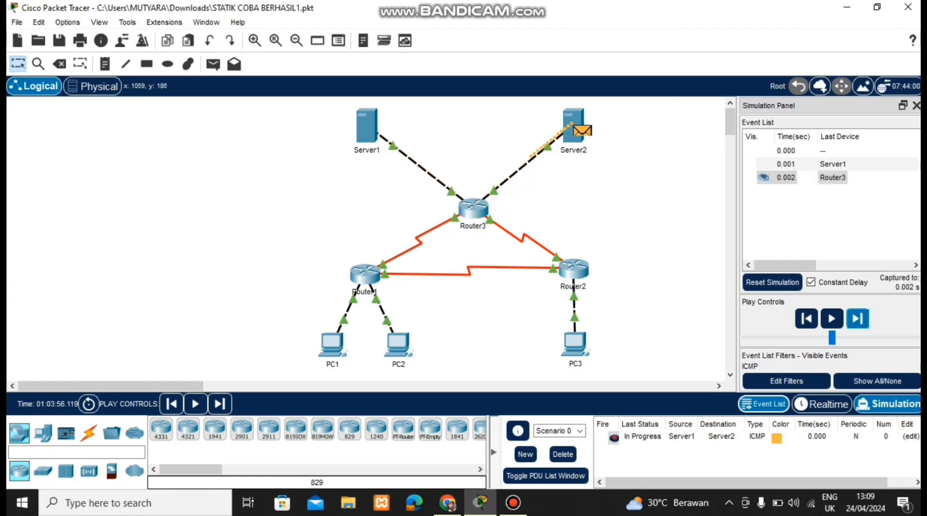
click(857, 319)
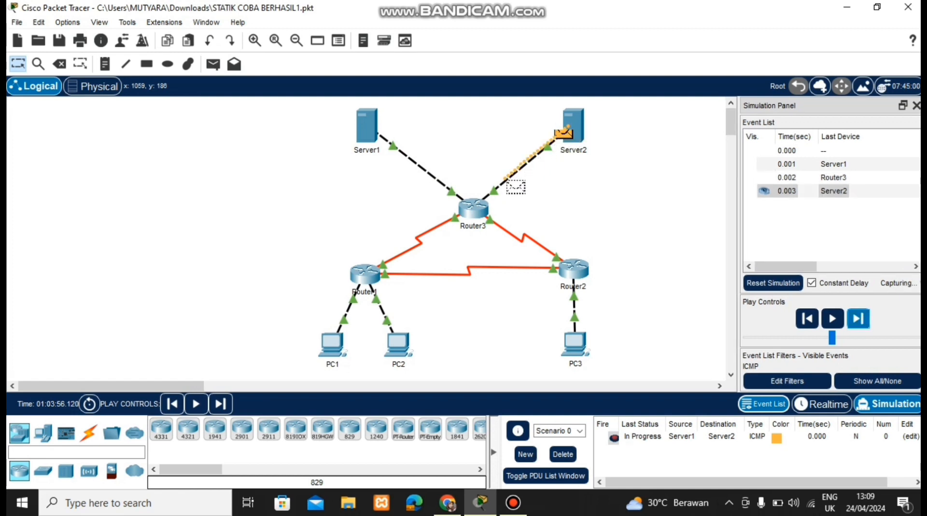
click(857, 318)
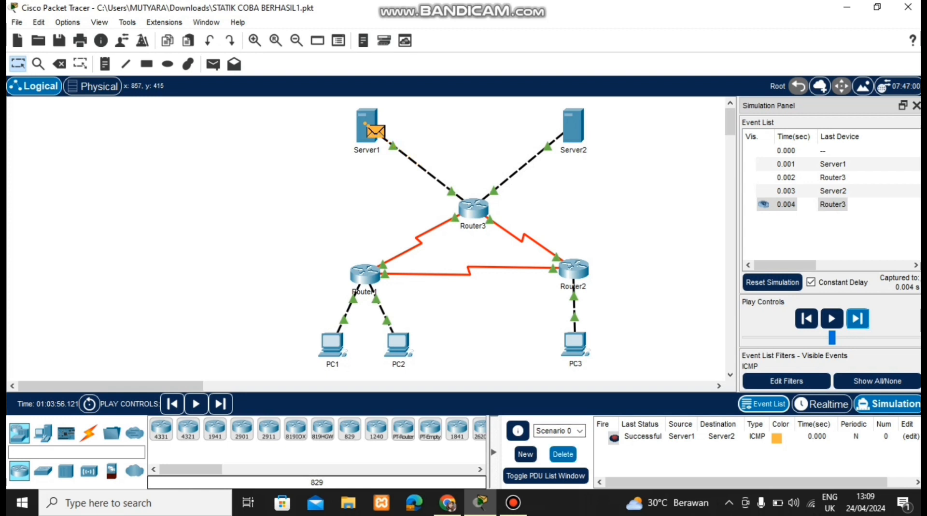
click(563, 455)
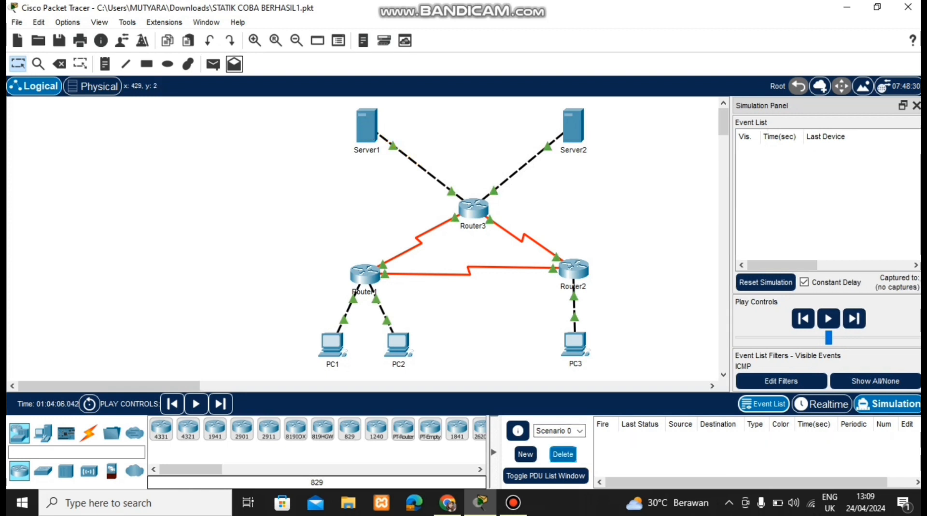
Test Server1 to PC1 with a simple PDU, advancing hop by hop until the reply returns to Server1, and delete the test
click(213, 64)
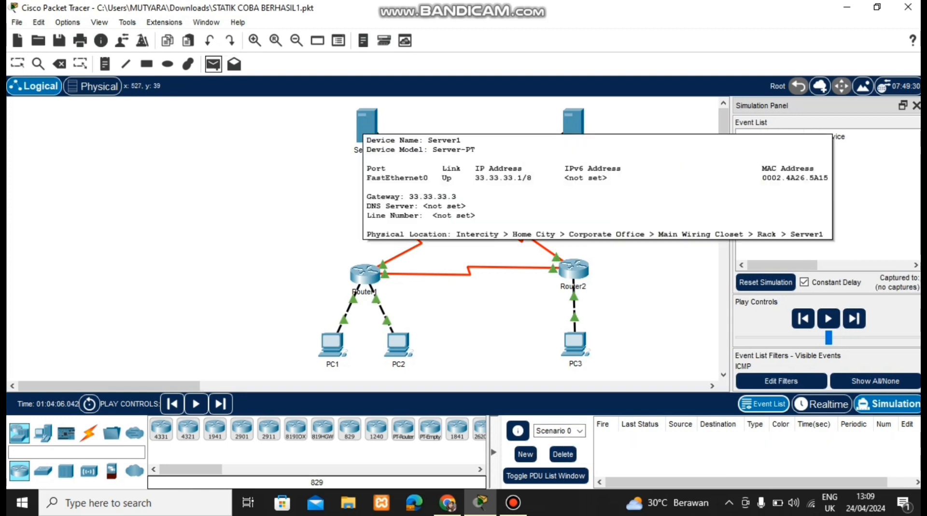
click(372, 129)
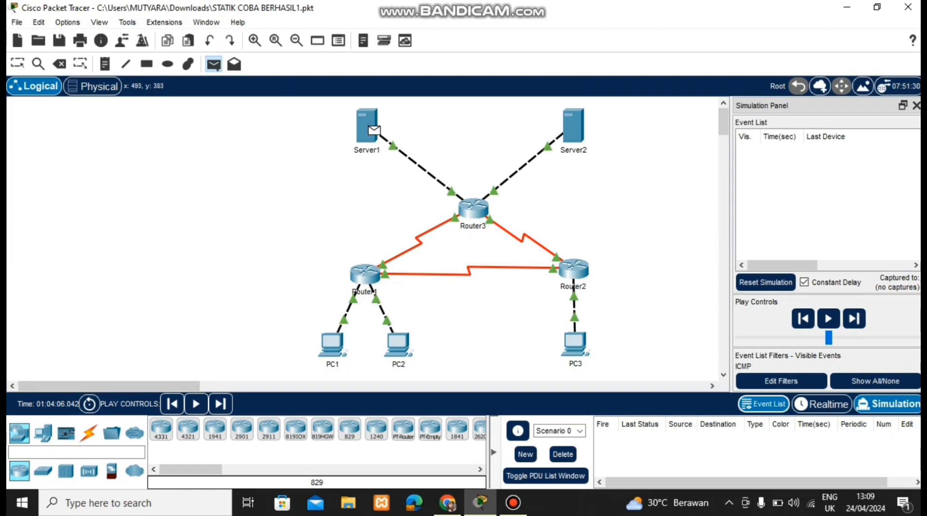
click(338, 353)
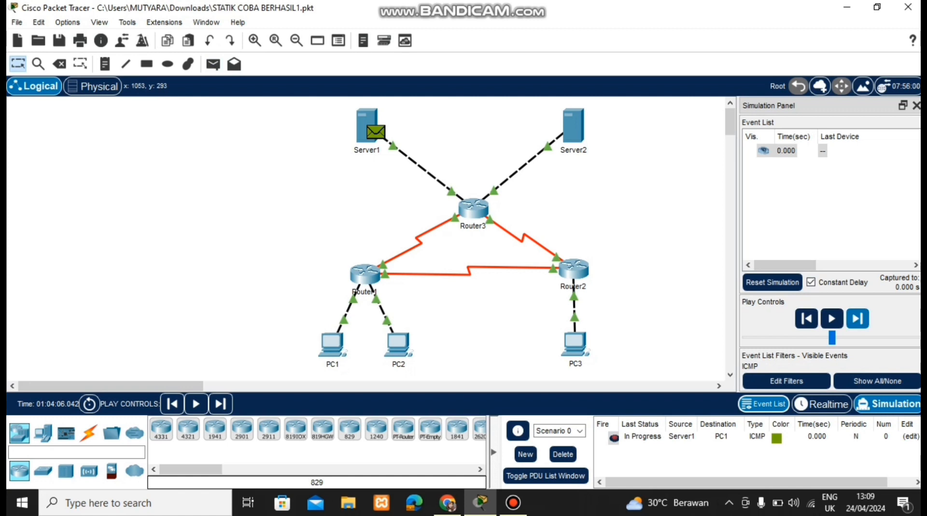
click(857, 319)
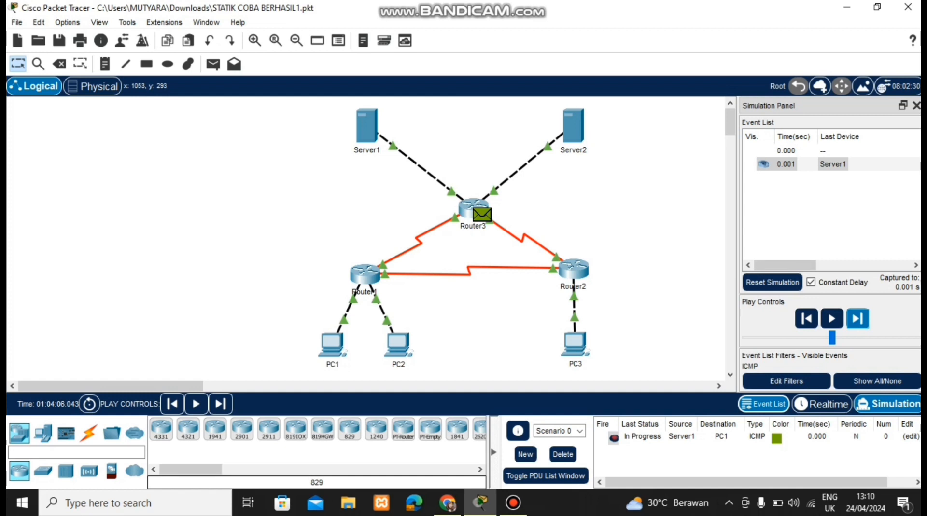
click(857, 319)
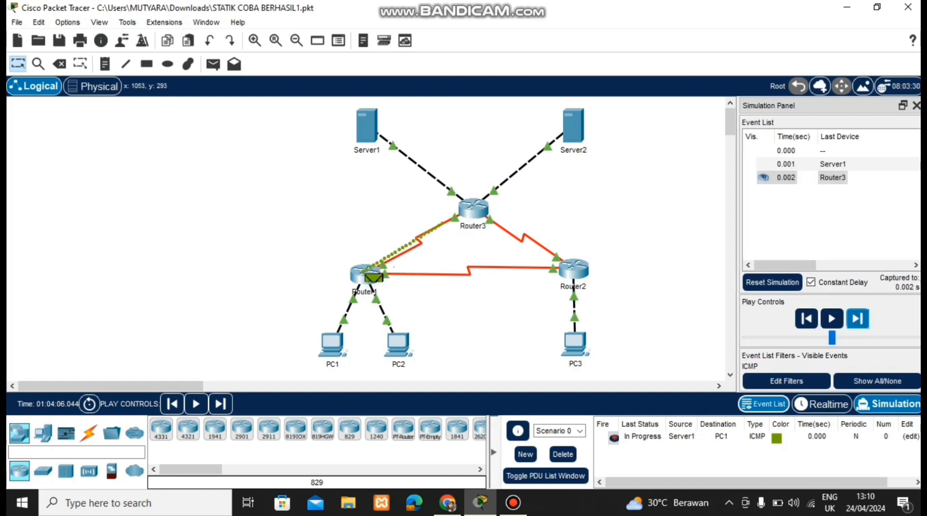
click(857, 319)
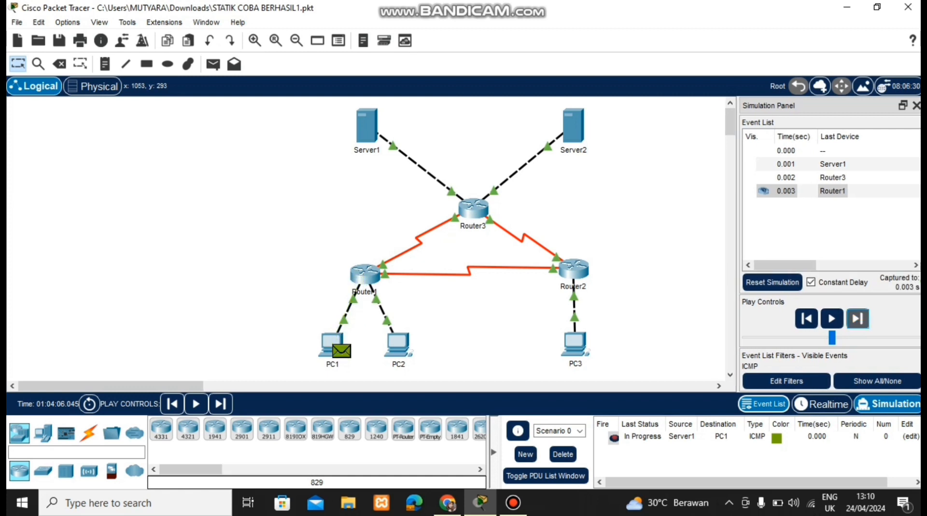
click(858, 319)
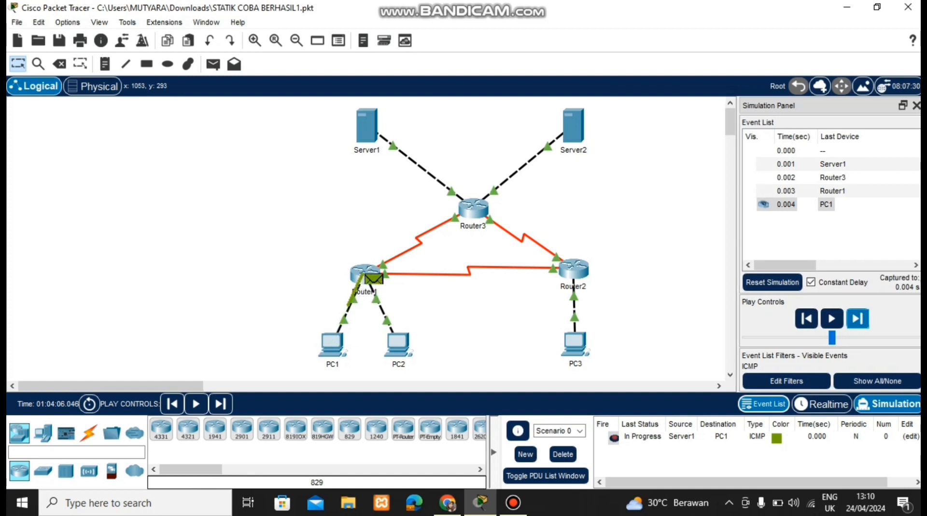
click(857, 319)
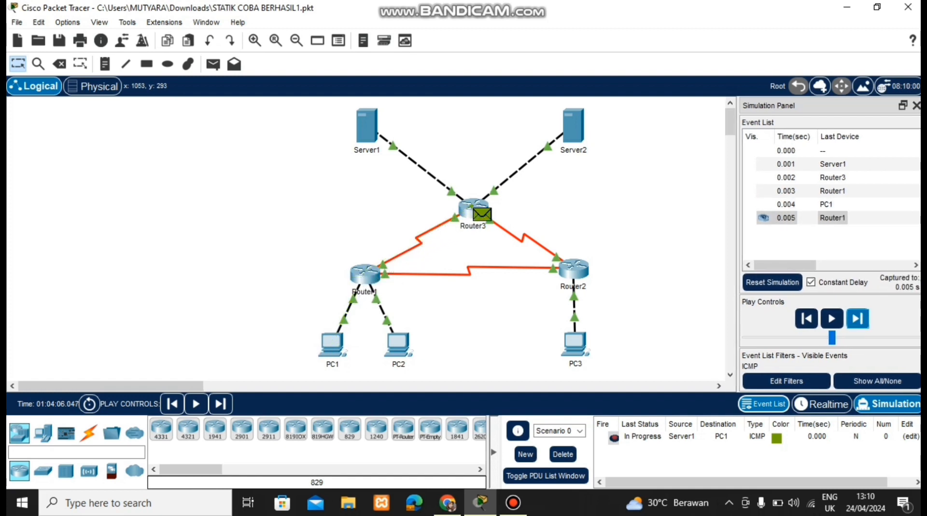
click(858, 320)
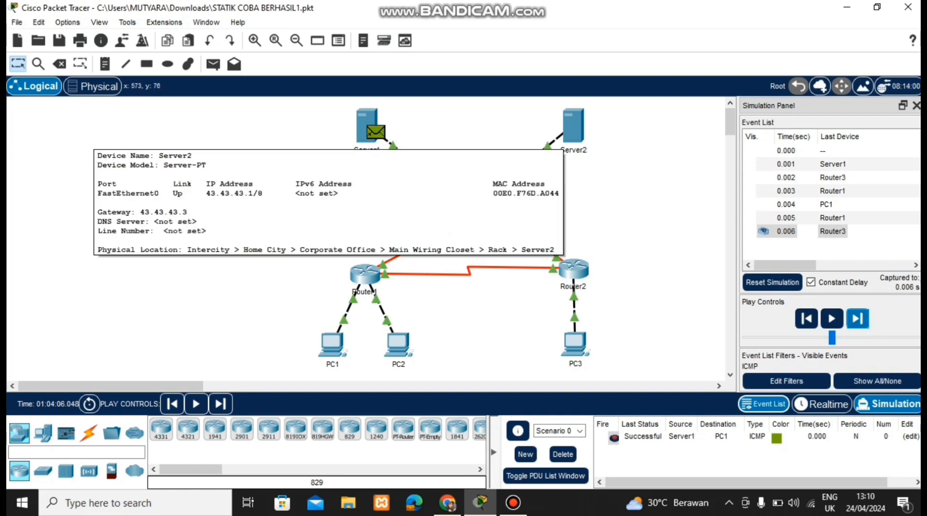
click(562, 455)
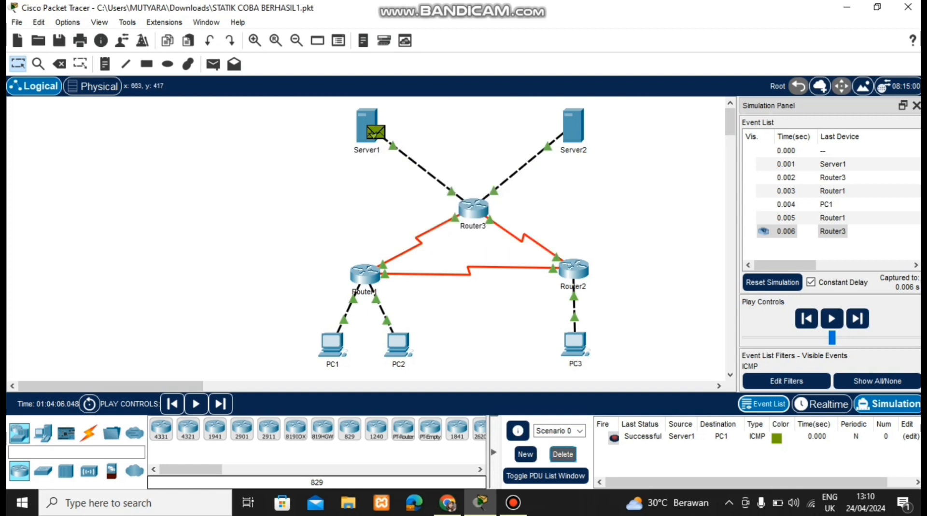
Send a simple PDU from Server1 to PC2, advance the simulation until the reply reaches Server1, and clear the test
click(213, 64)
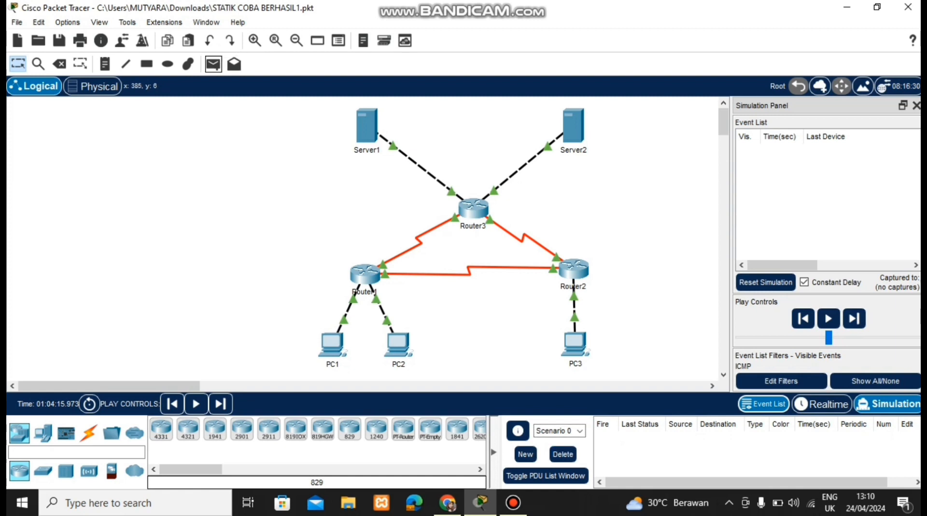
click(367, 125)
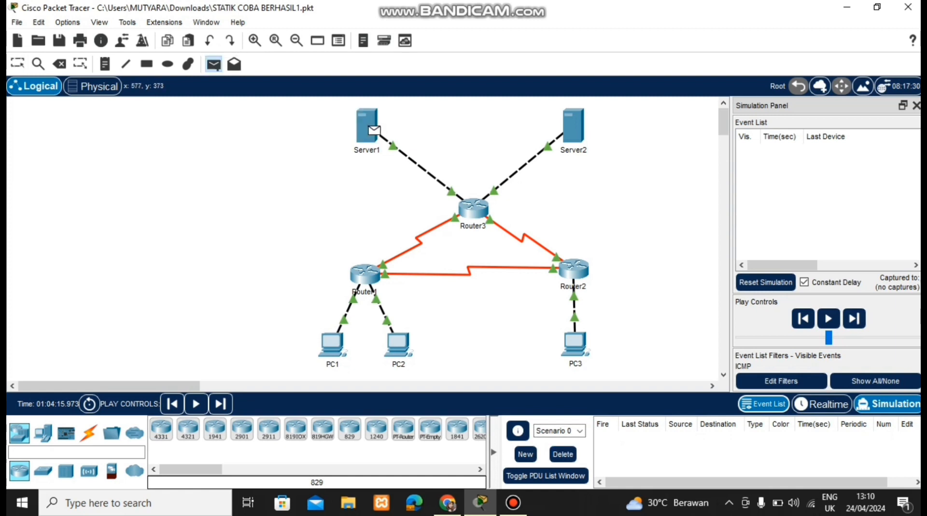
click(398, 344)
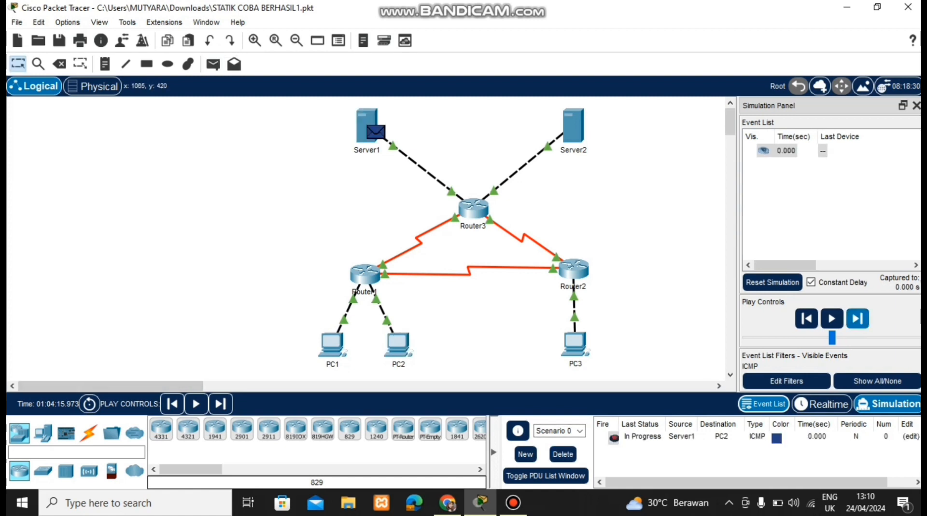
click(857, 319)
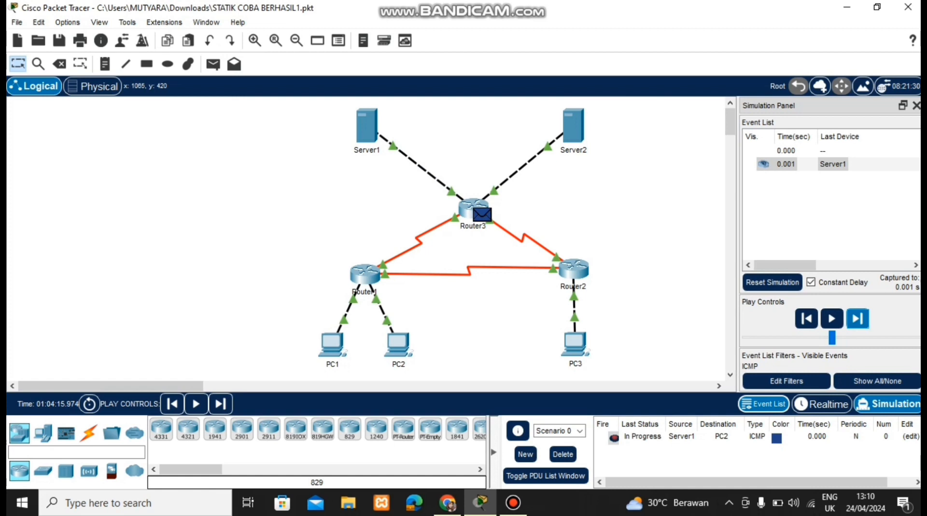
click(857, 318)
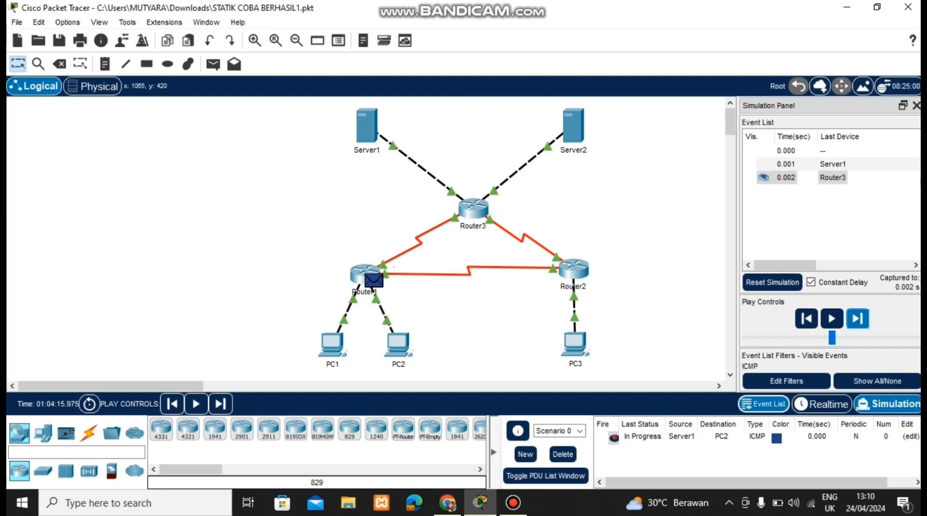
click(857, 318)
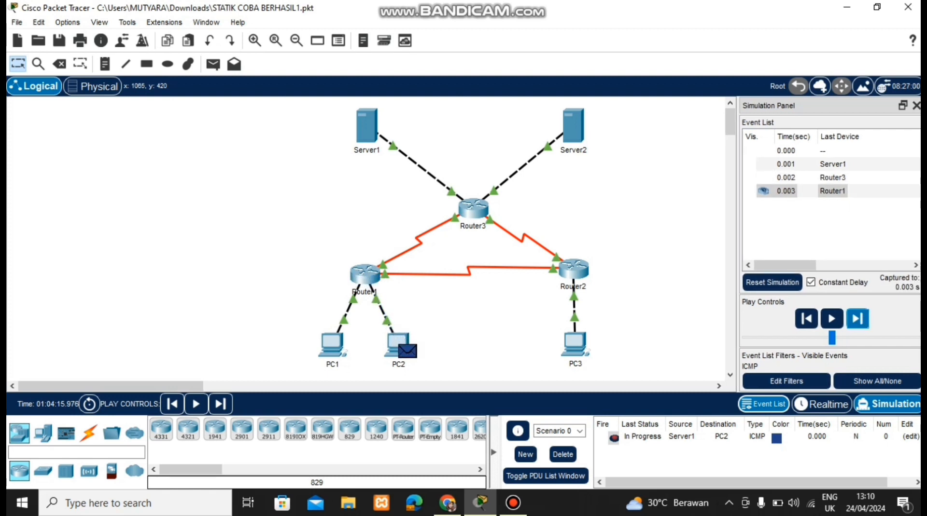
click(858, 318)
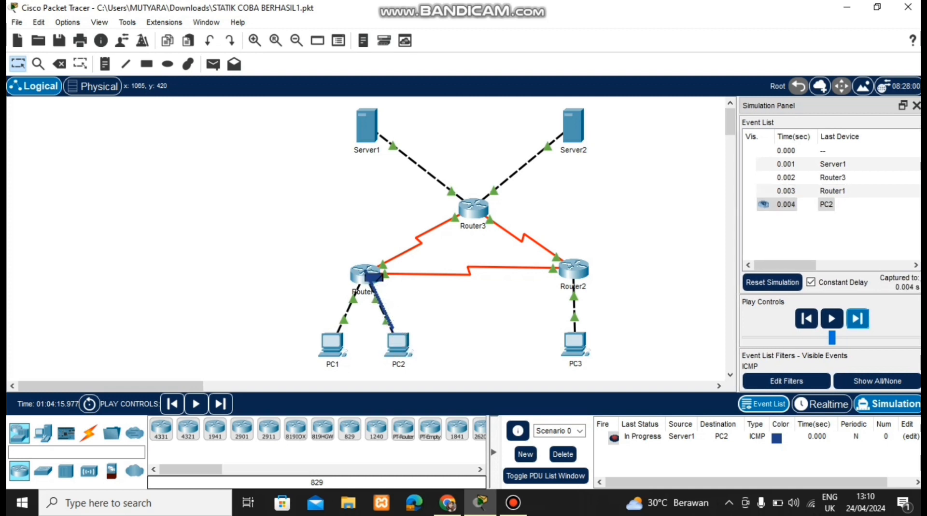
click(858, 319)
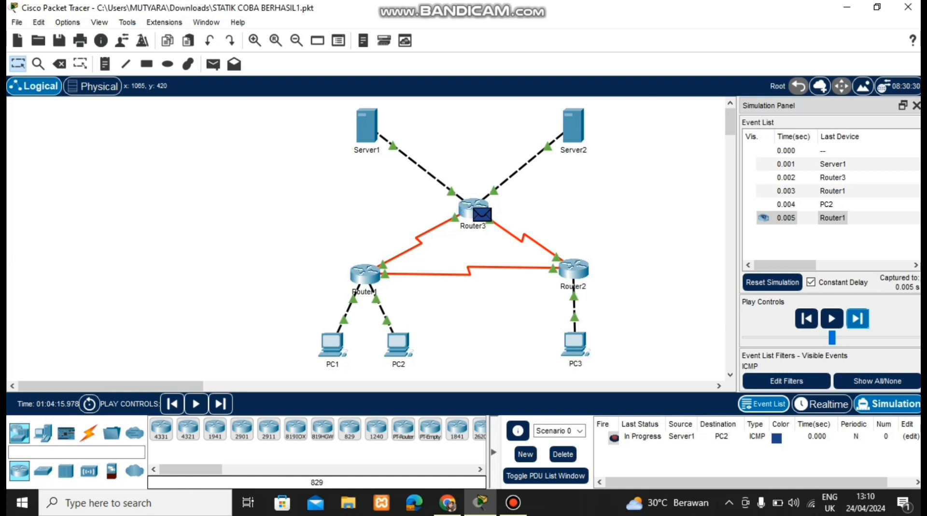
click(857, 318)
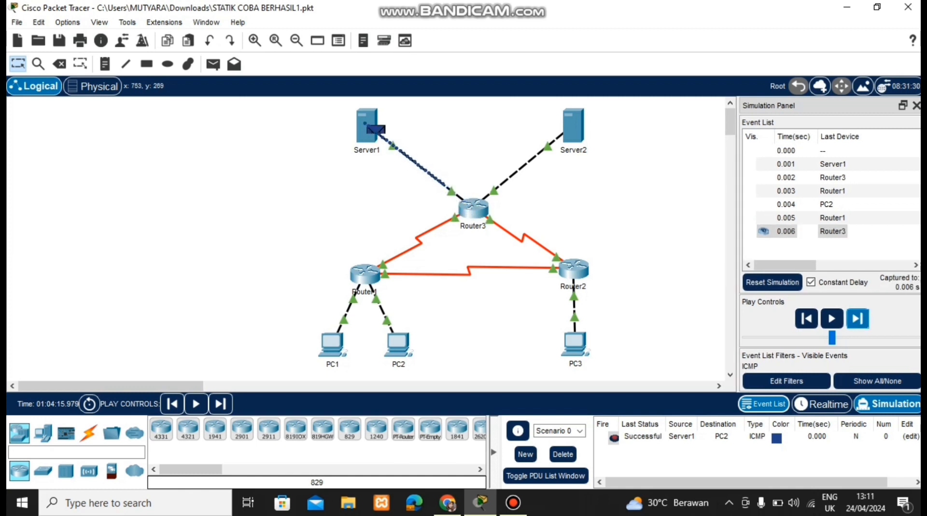
click(563, 454)
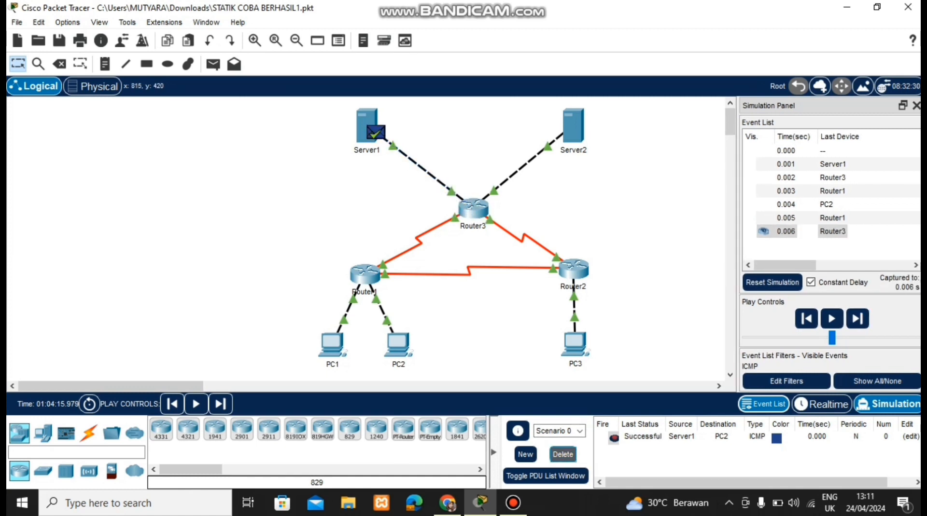
Test Server1 to PC3 with a simple PDU, stepping the simulation through the full round trip, and delete the scenario's PDU
click(213, 65)
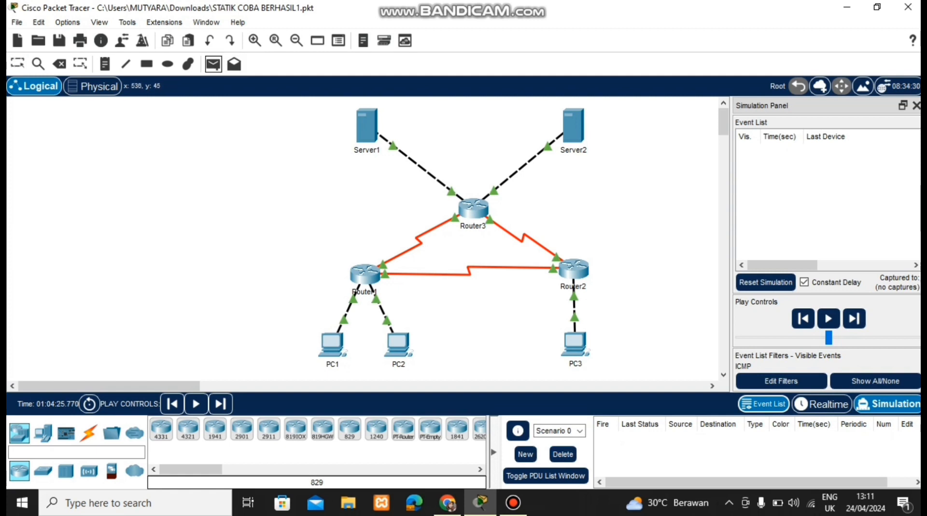
click(367, 124)
click(574, 344)
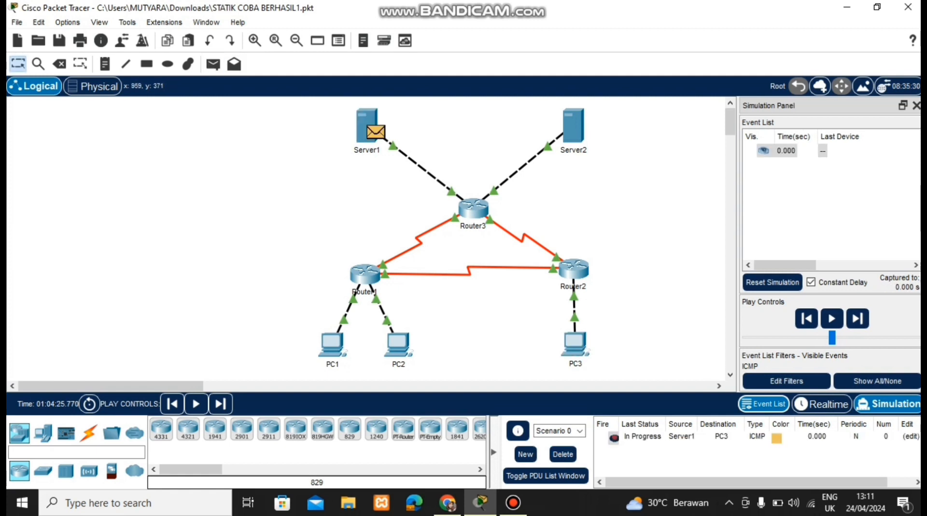
click(857, 319)
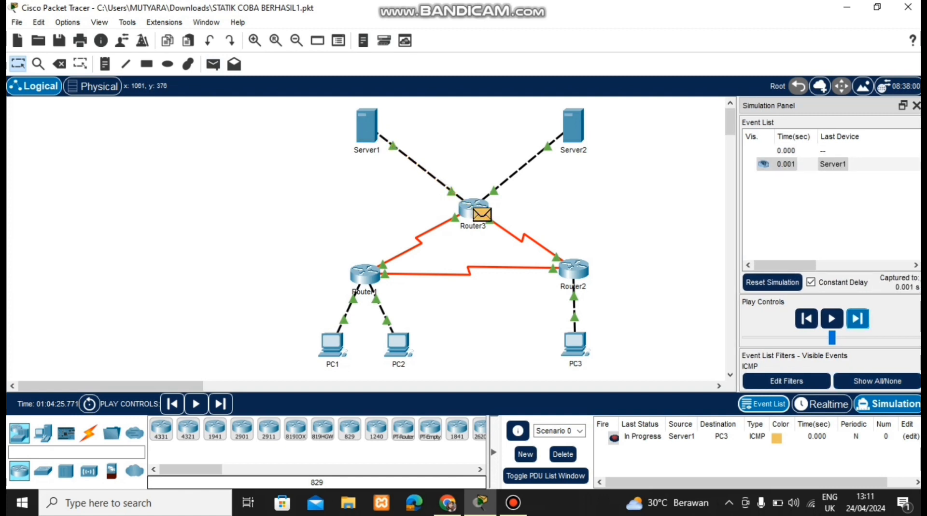
click(858, 318)
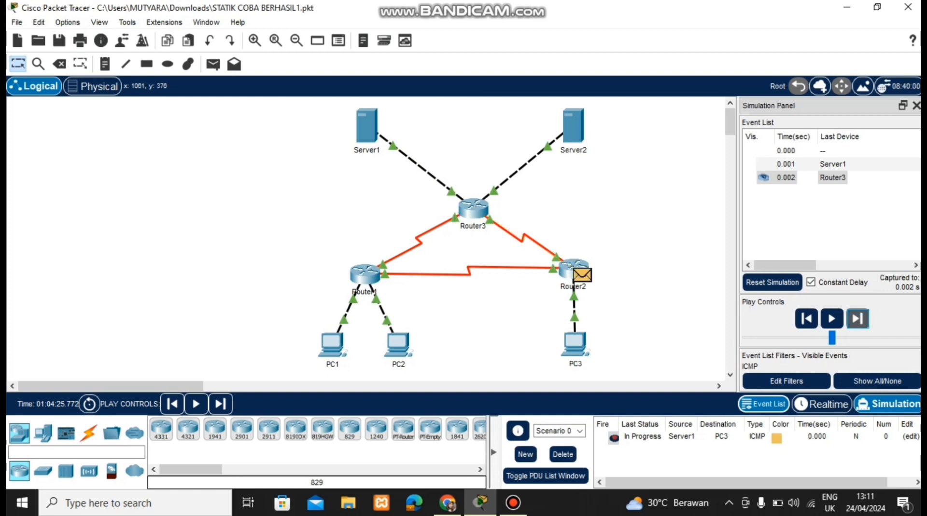
click(857, 318)
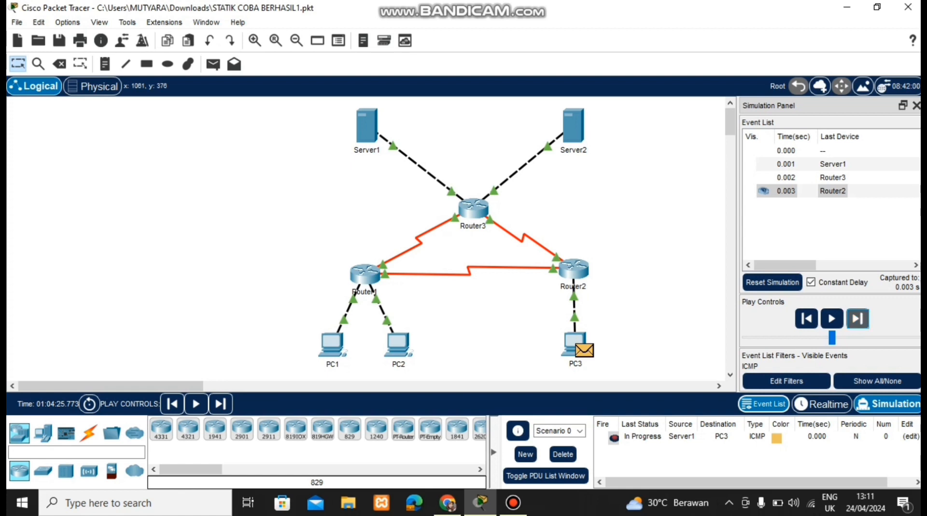
click(858, 318)
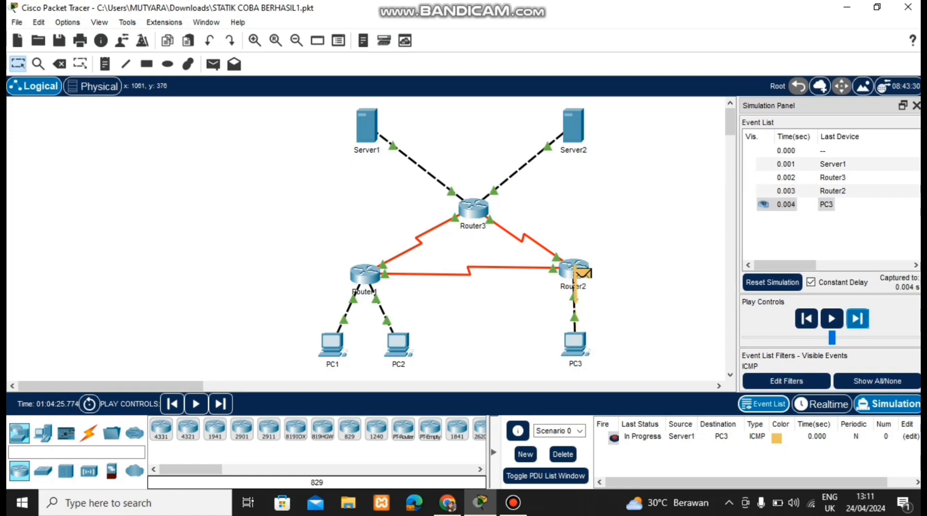
click(857, 319)
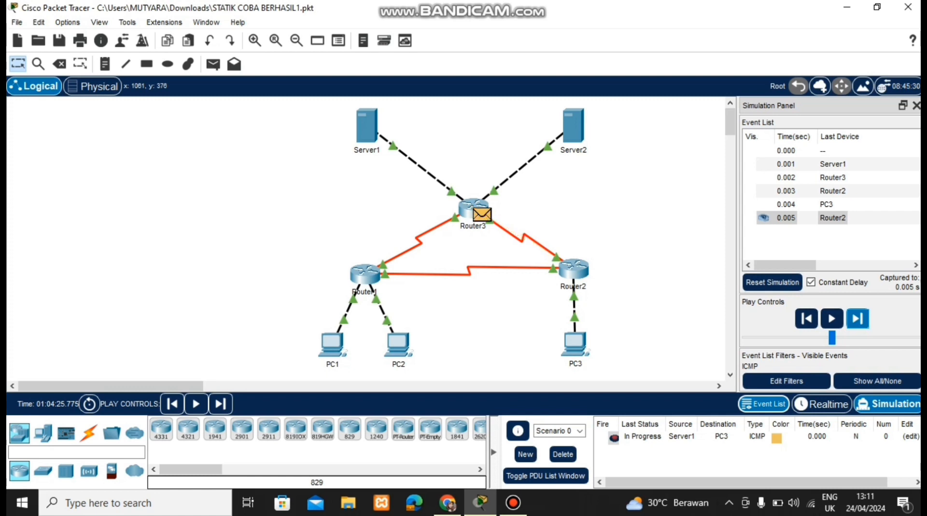
click(858, 319)
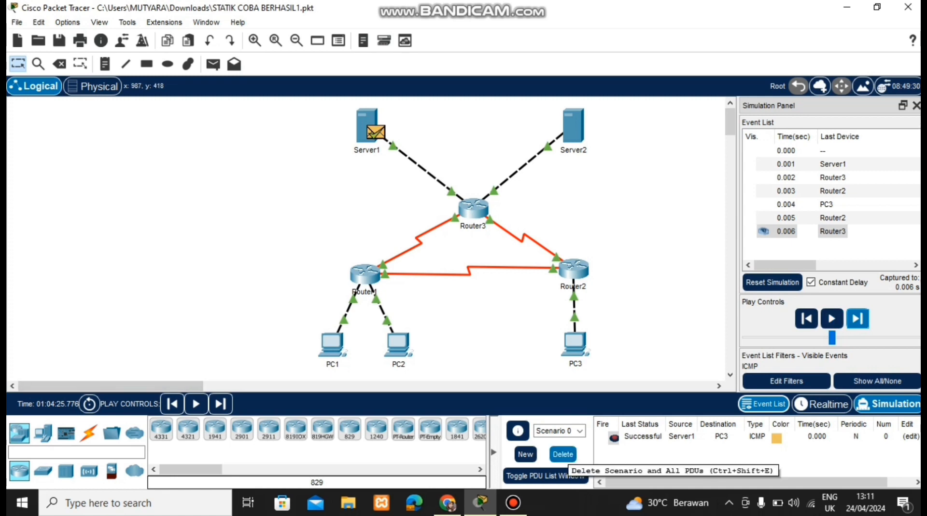
click(563, 455)
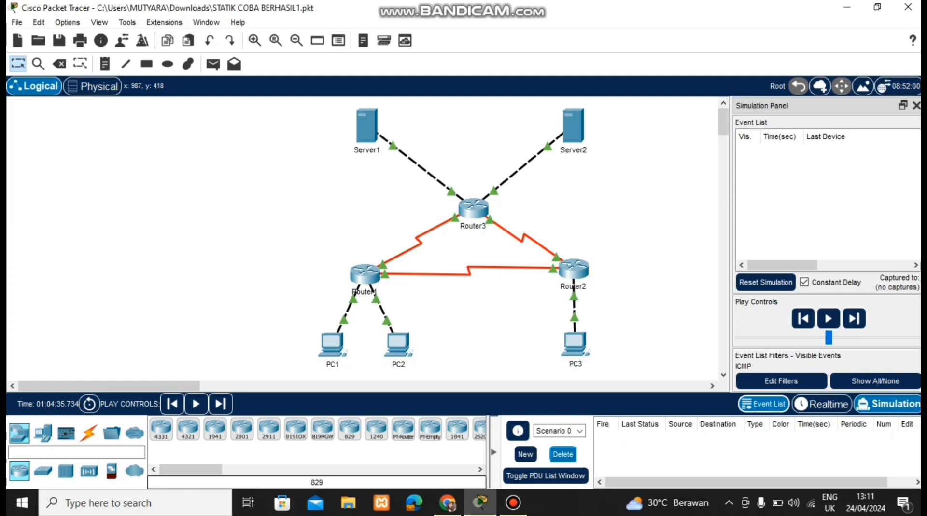
Switch the simulator back to Realtime mode and open the Command Prompt on PC1
click(816, 405)
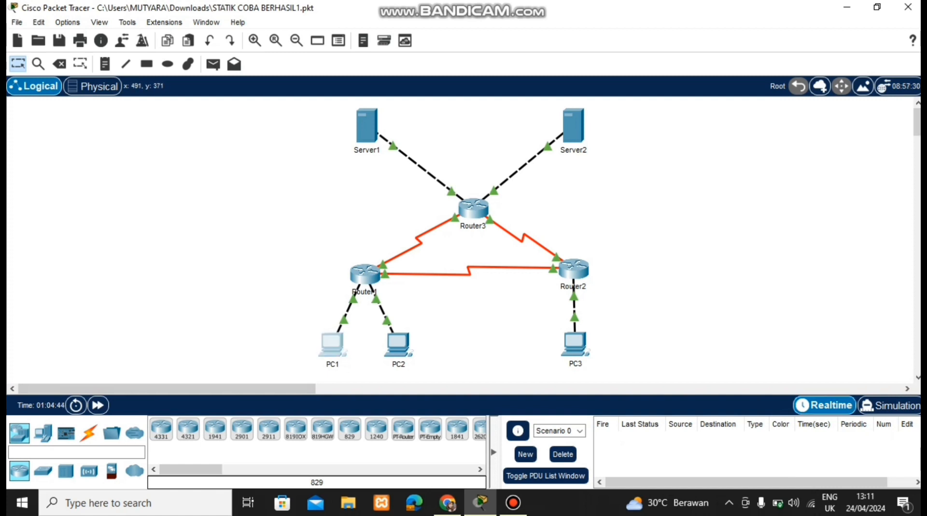
click(332, 345)
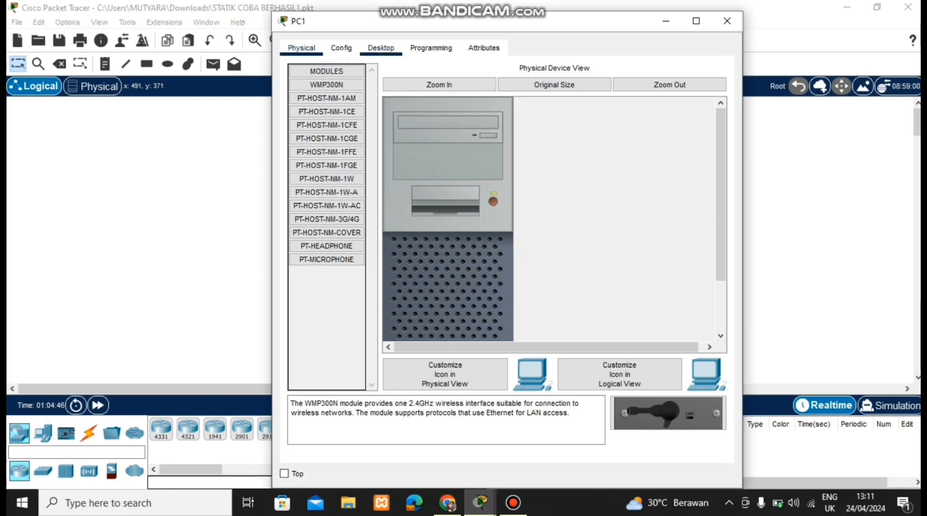
click(381, 47)
click(587, 102)
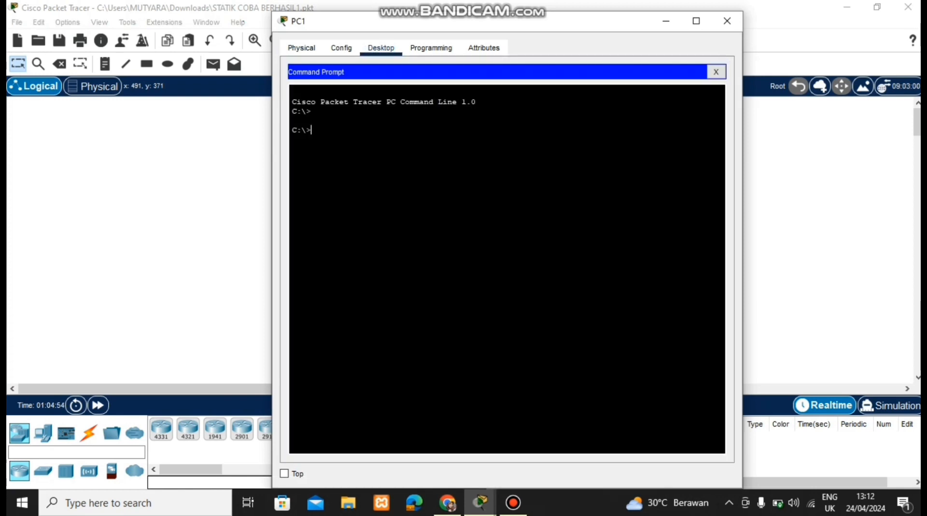
Trace the route from PC1 to PC2 by running tracert 192.168.1.65
text(tracert 192.16)
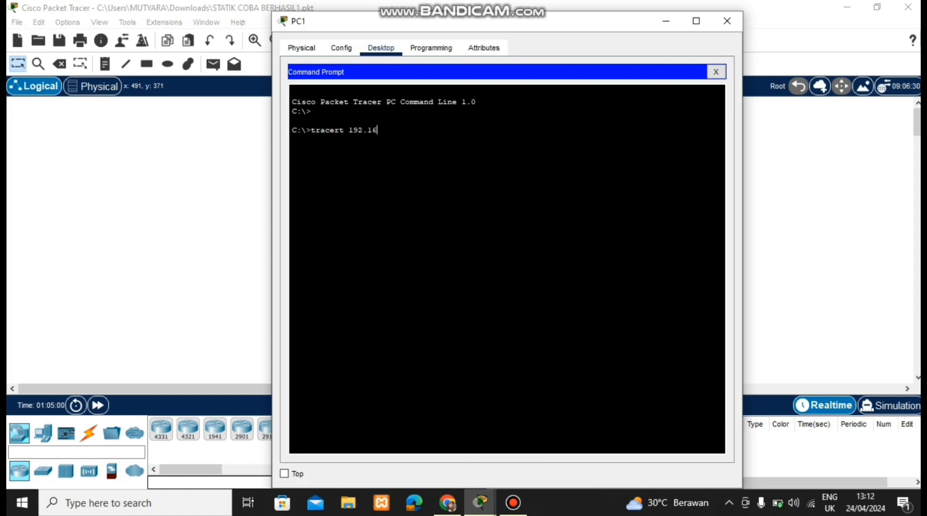
text(8.)
text(1.12)
text(==)
key(BackSpace)
key(BackSpace)
key(BackSpace)
text(6)
key(Return)
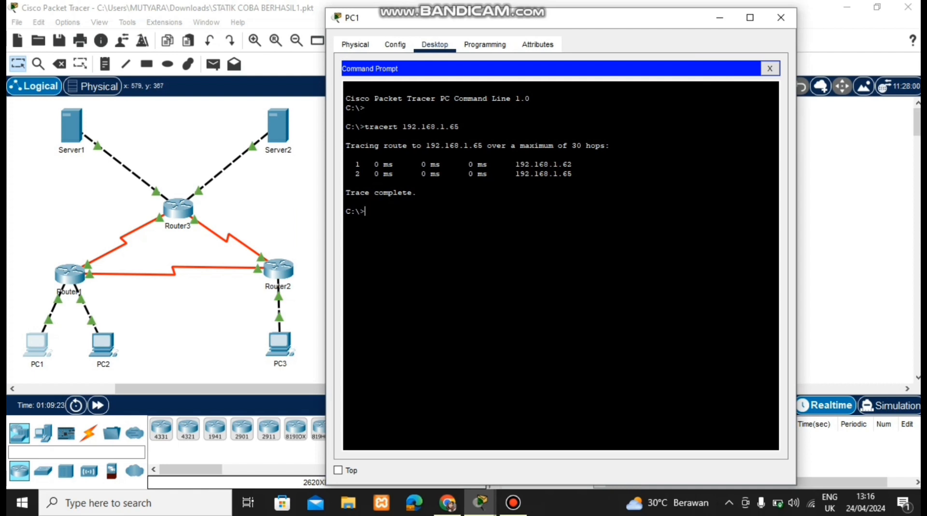
Run tracert 192.168.1.129 on PC1 to trace the route to PC3, and highlight the hop addresses
text(tracert 192.168.1.)
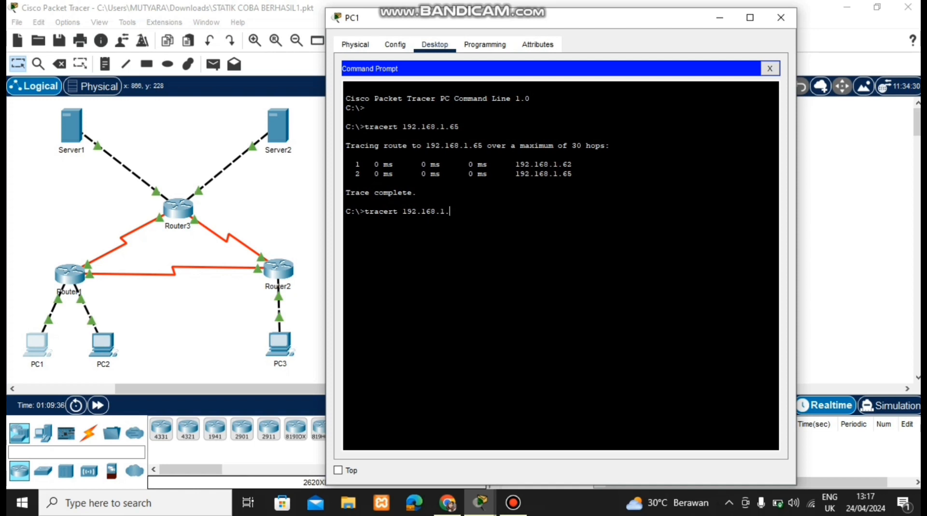
text(129)
key(Return)
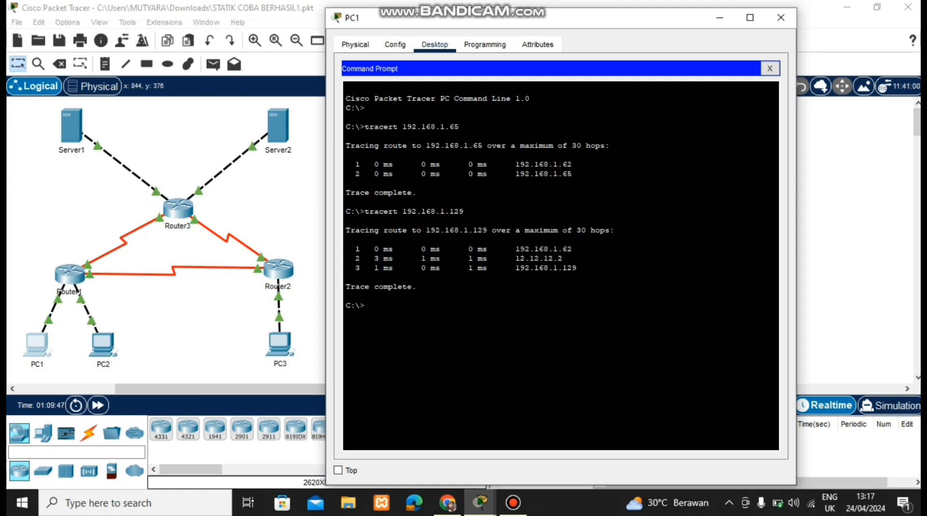
drag(519, 249, 577, 269)
Trace the route from PC1 to 33.33.33.1 with the tracert command
click(345, 277)
text(tracert)
text( 2)
text(33)
text(.33.33)
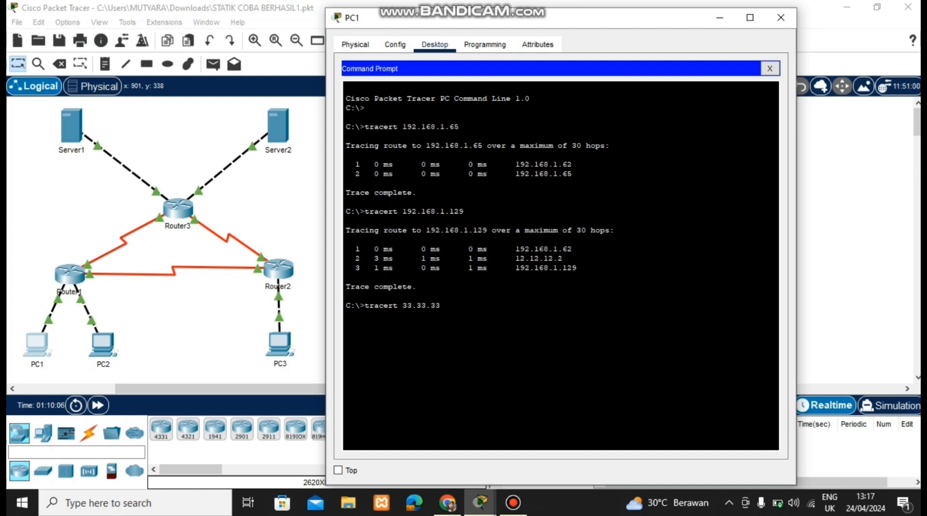
text(.1)
key(Return)
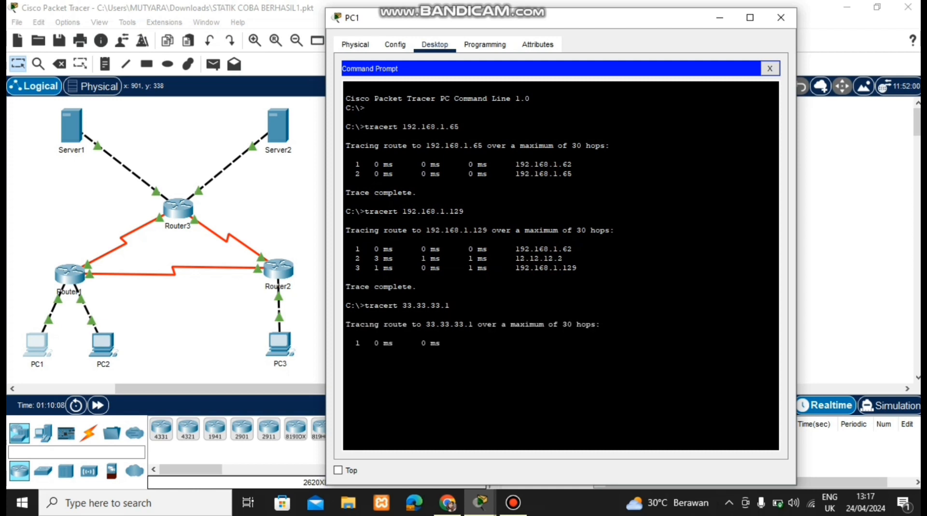
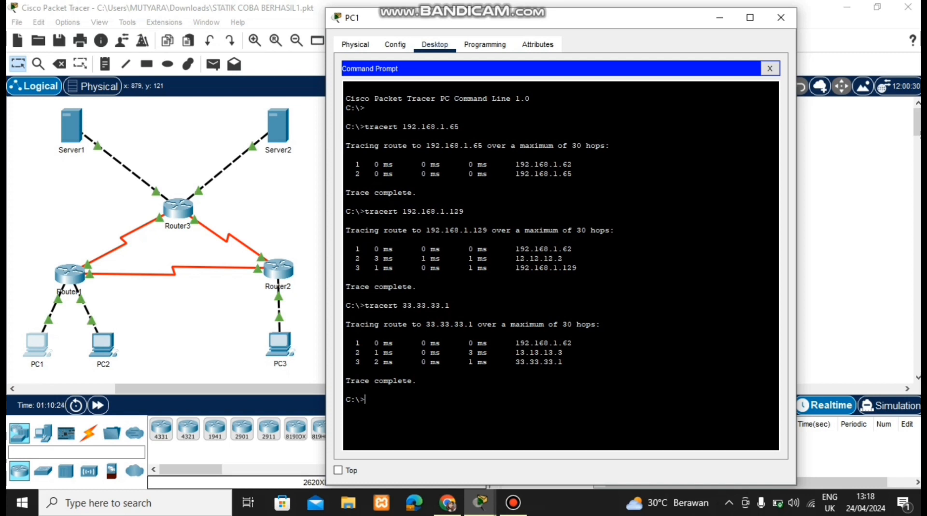
Run tracert 43.43.43.1 from PC1's command line and close the PC1 window
text(tracert 43.43.43.1)
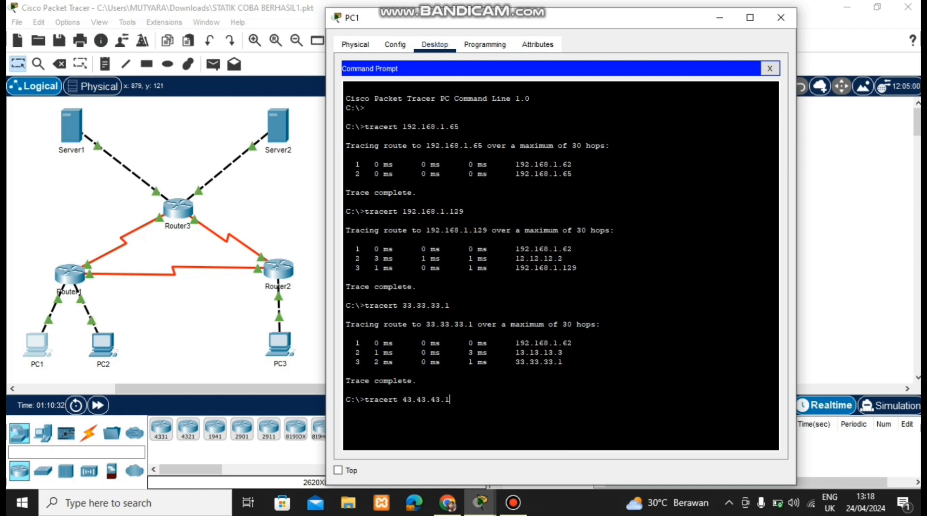
key(Return)
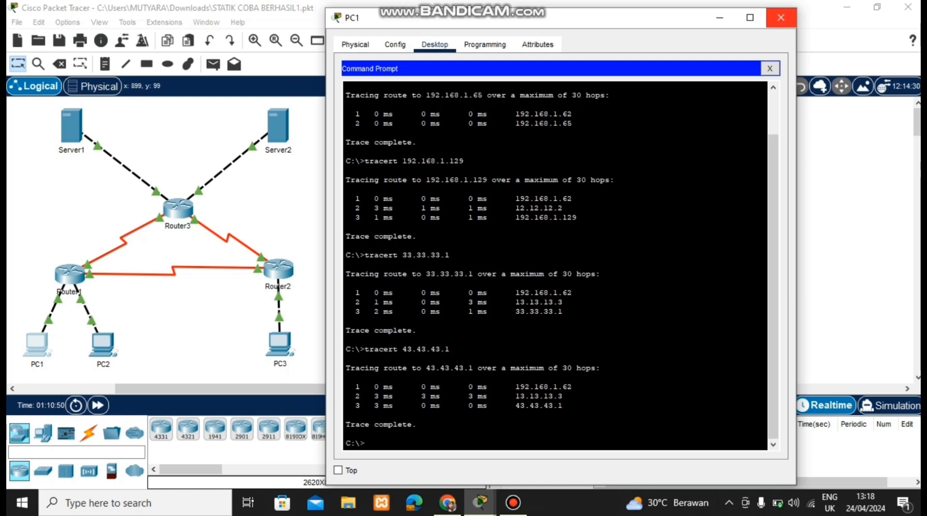
click(780, 17)
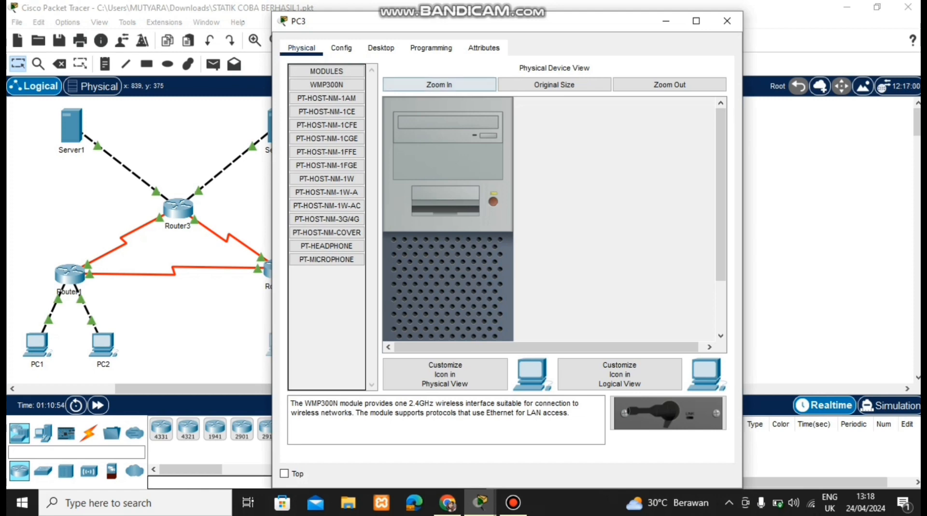
Open the Command Prompt on PC3 and place its window beside the topology so the network stays in view
click(381, 48)
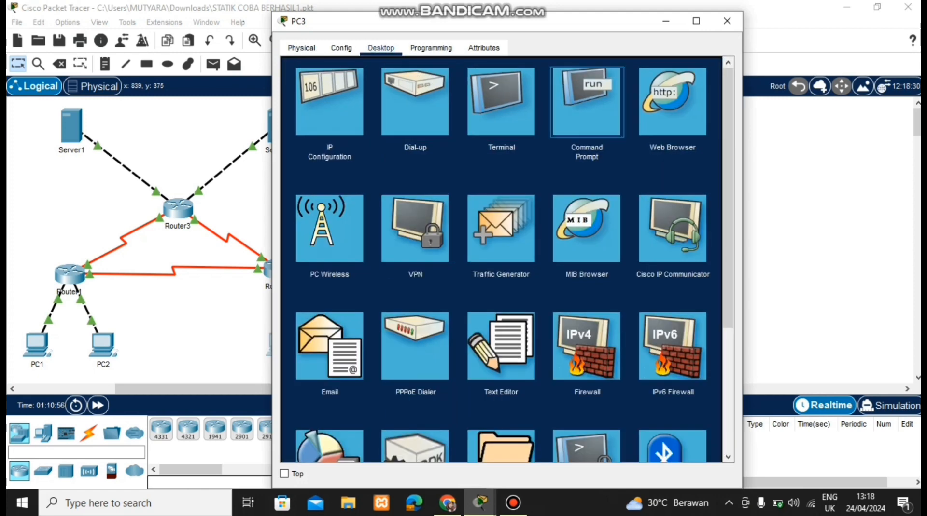
click(587, 101)
drag(600, 21, 672, 1)
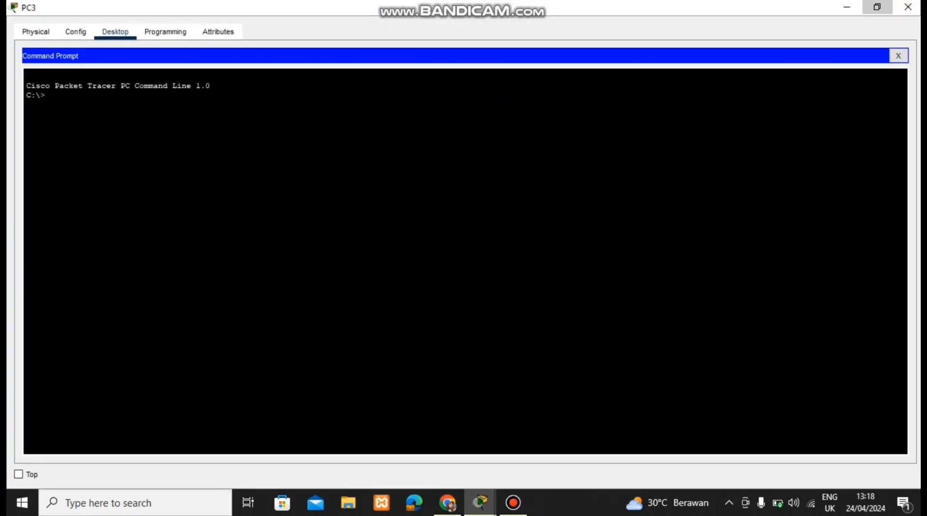
click(877, 7)
drag(482, 27, 558, 23)
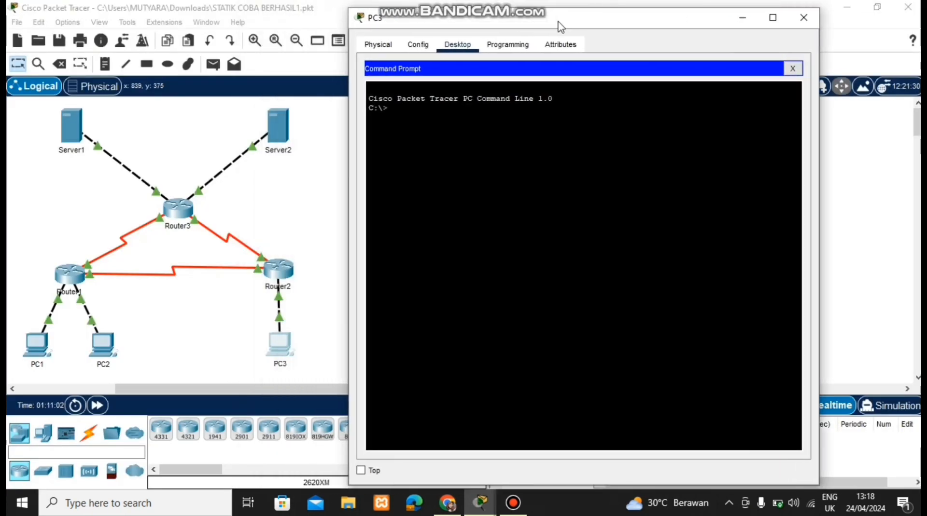
Trace the route from PC3 to PC1 with tracert 192.168.1.1 and highlight the listed hops
text(tracert)
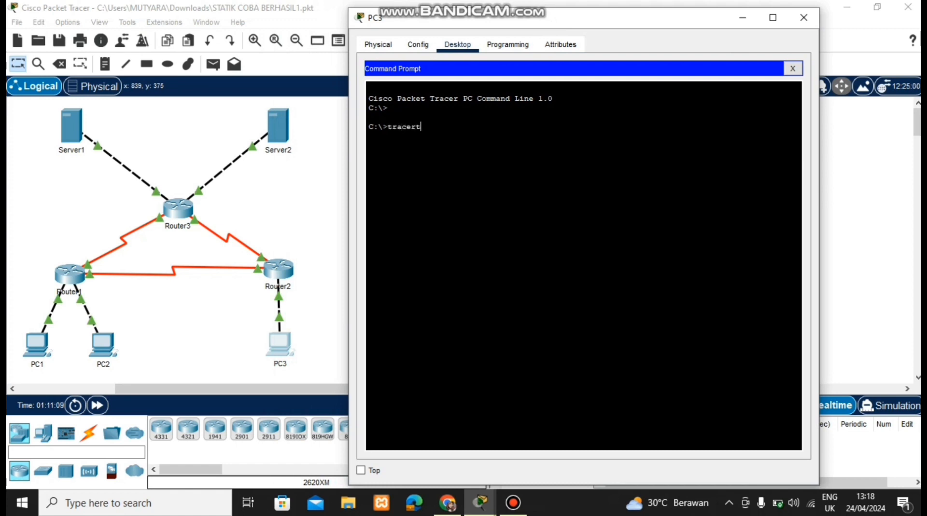
text(1)
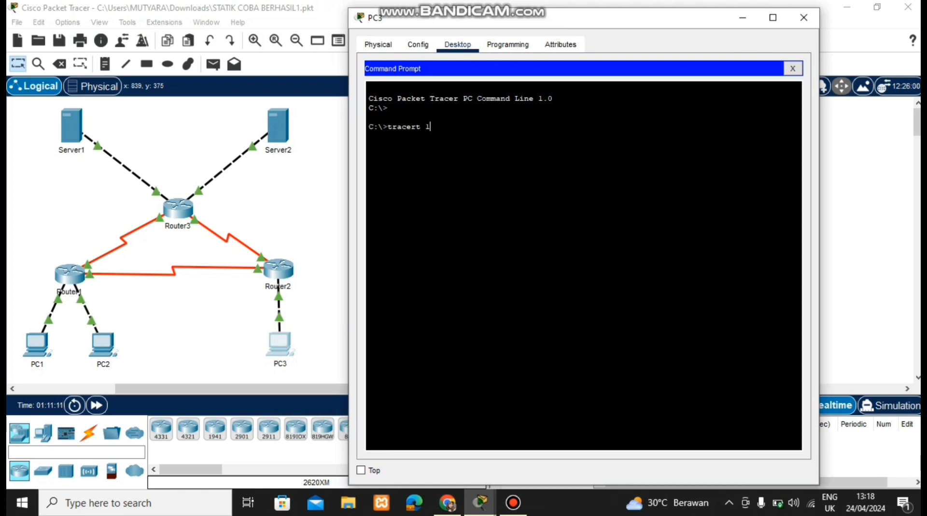
text(92.16)
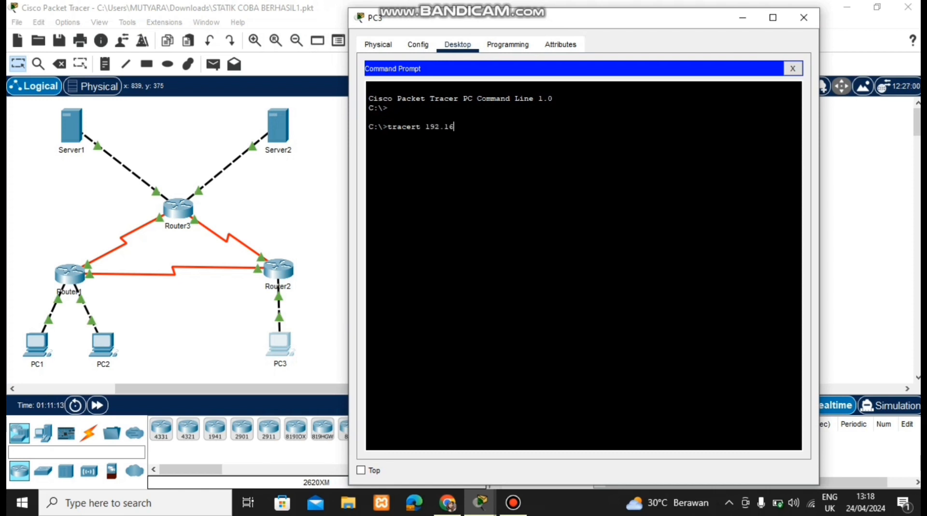
text(8.1.1)
key(Return)
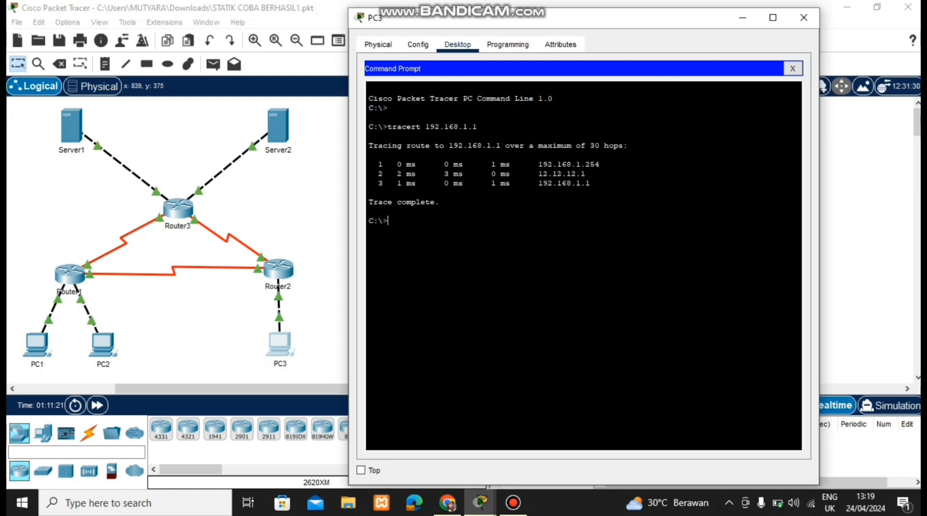
drag(539, 165, 592, 184)
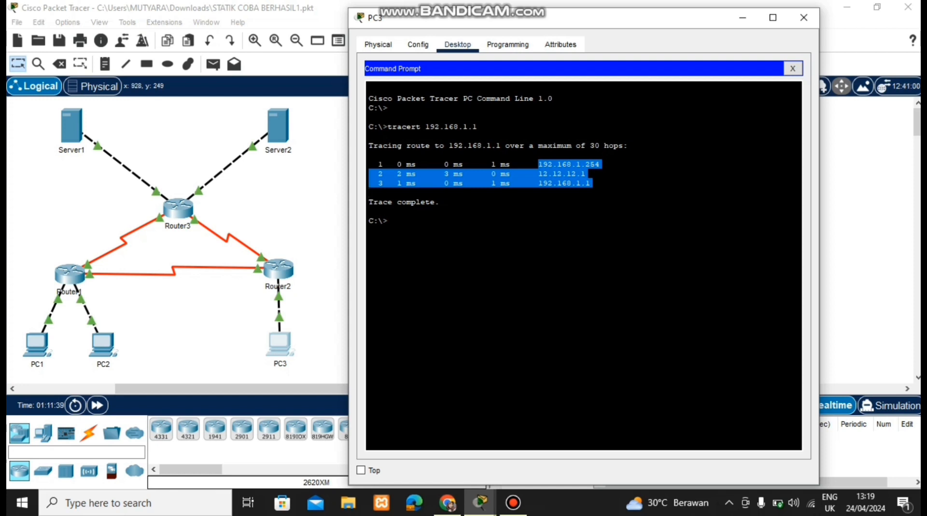
Run tracert 192.168.1.65 on PC3 to trace the route to PC2, highlighting the hops for review
text(tra)
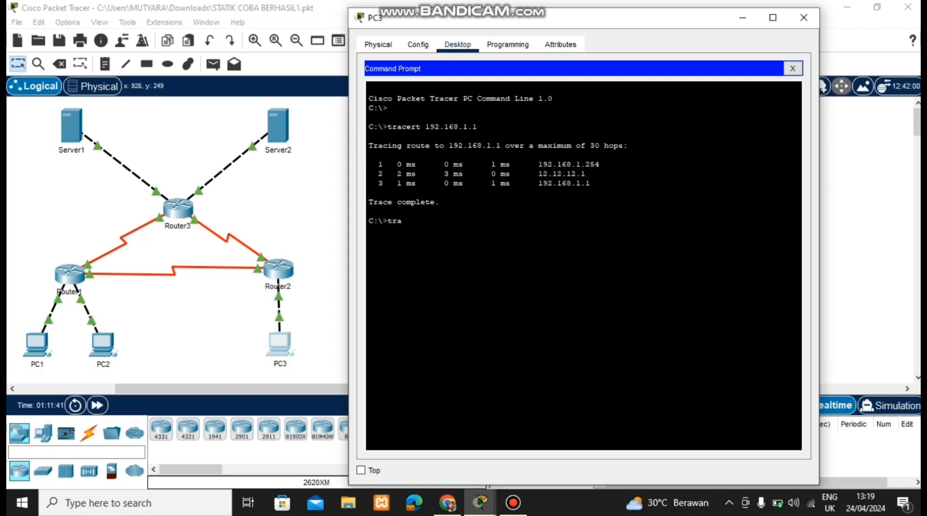
text(cert 192.168.1.65)
key(Return)
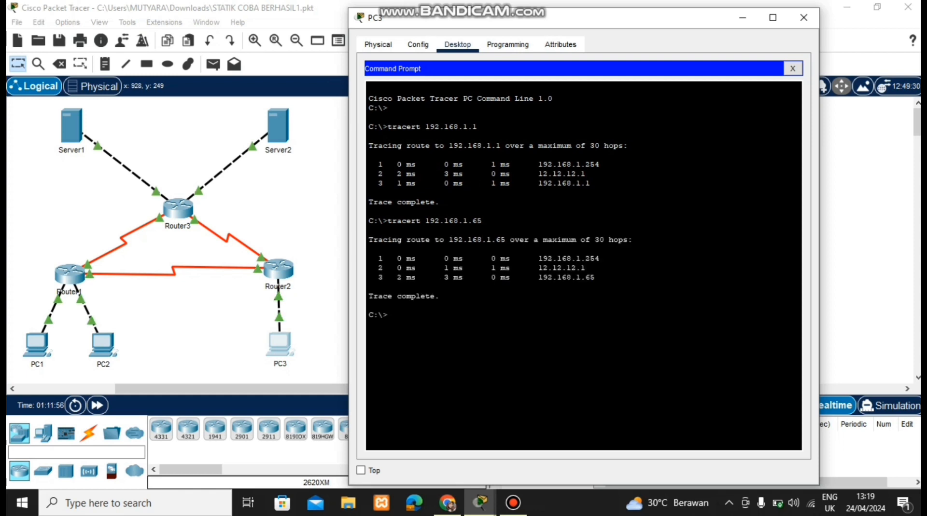
drag(538, 259, 597, 278)
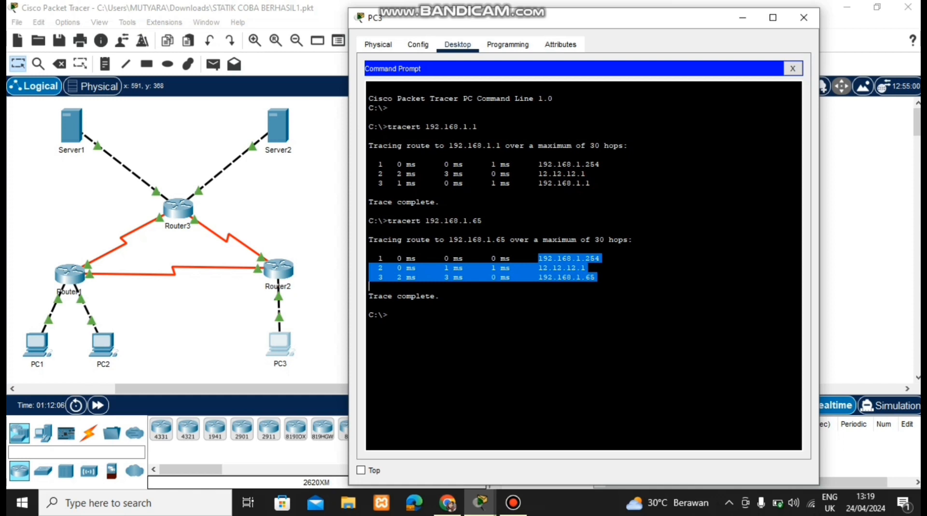
click(389, 315)
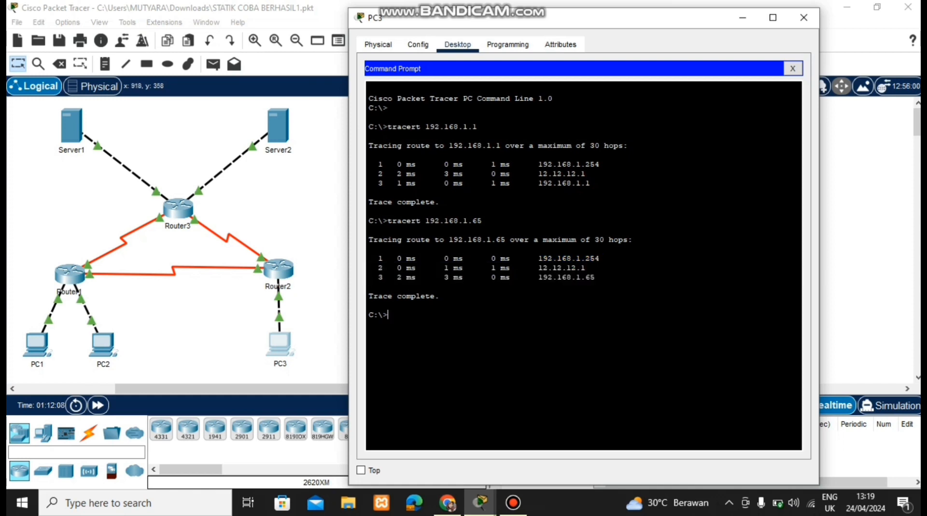
Trace the route from PC3 to 33.33.33.3 with the tracert command
text(tracert 33.33.33)
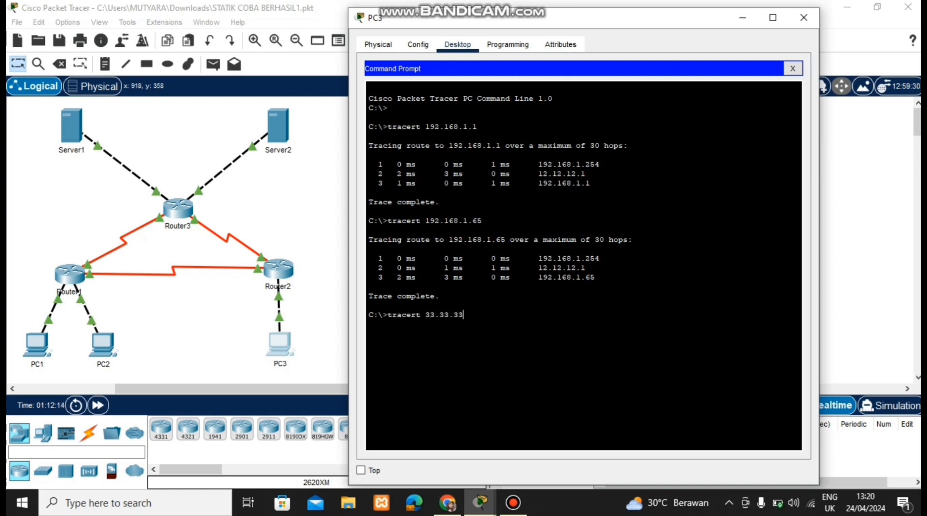
text(.1)
key(BackSpace)
text(3)
key(Return)
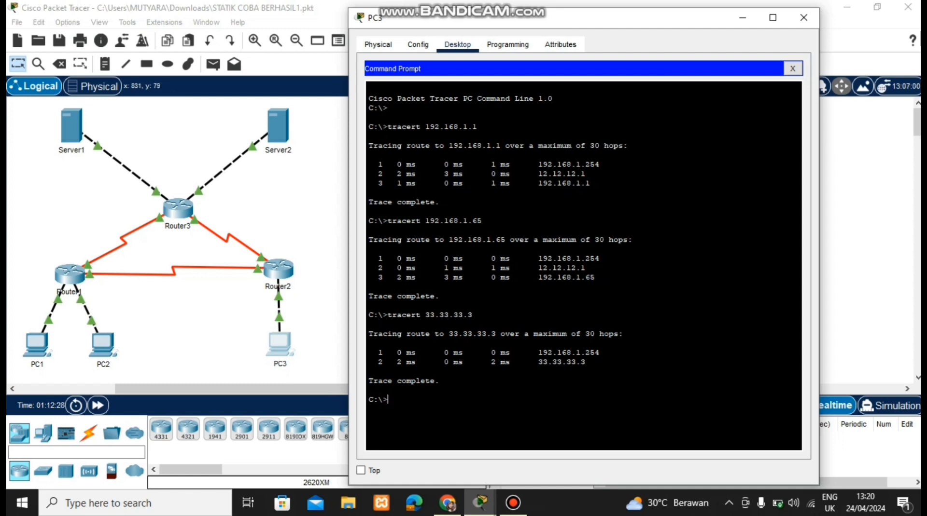
Run tracert 43.43.43.1 from PC3, highlight the final hop address, and close the PC3 window
text(racert 43.43.43.1)
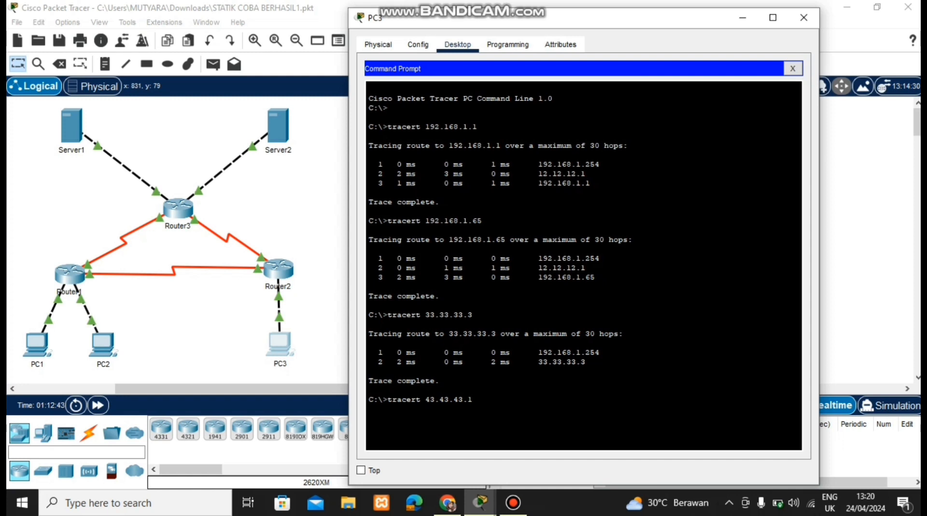
key(Return)
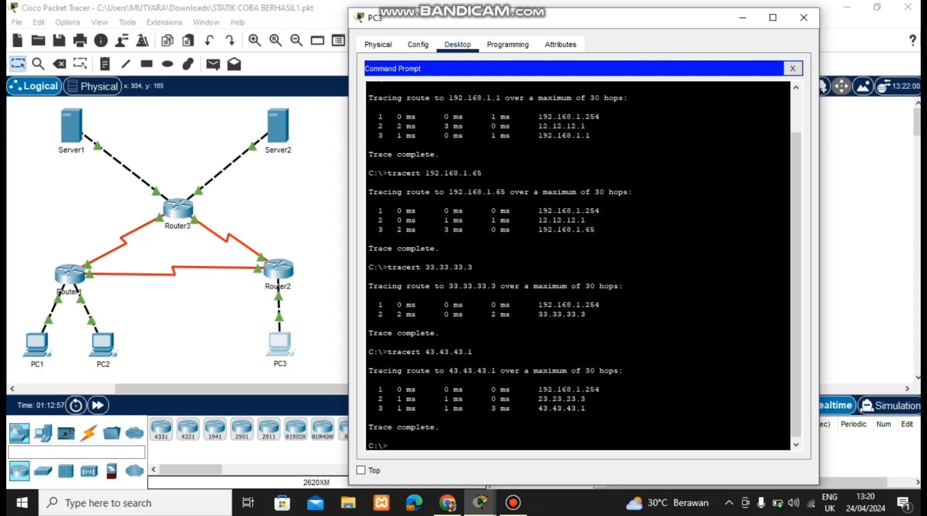
drag(538, 408, 585, 408)
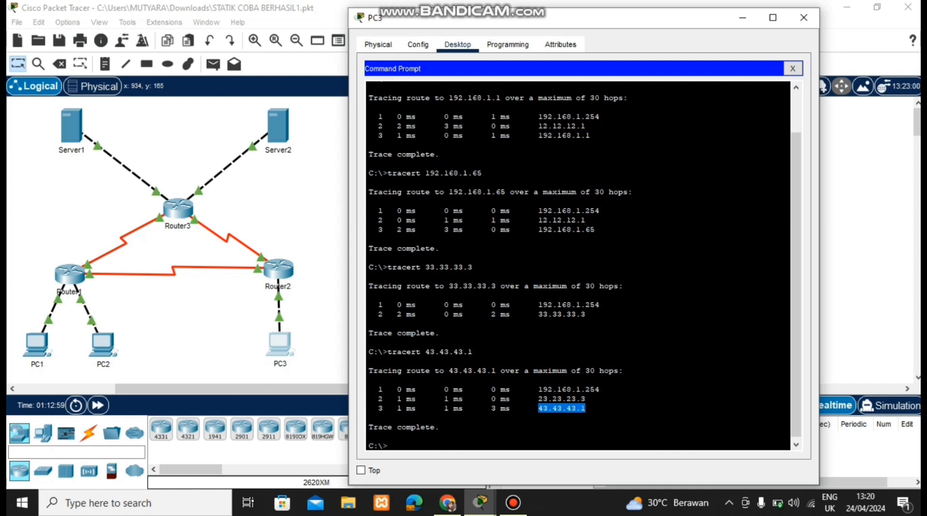
click(585, 408)
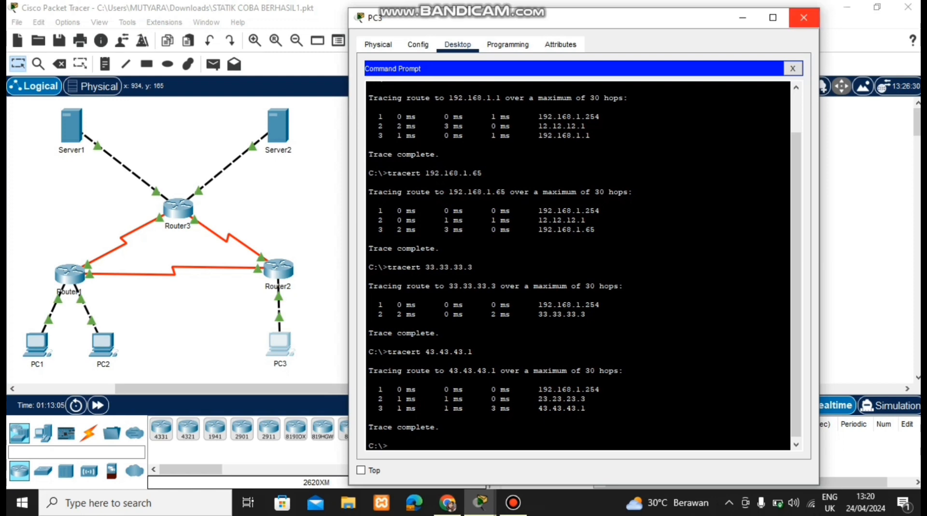
click(804, 17)
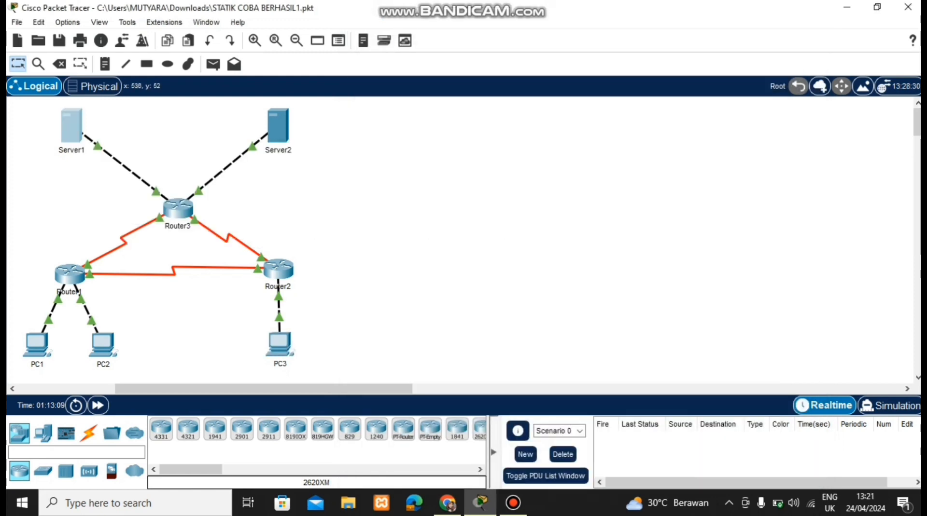
Open the Command Prompt on Server1
click(72, 125)
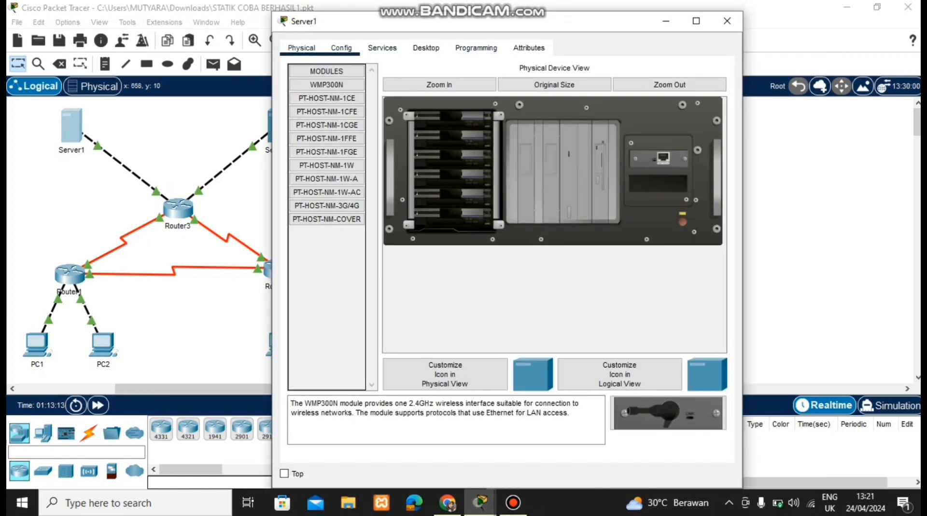
click(426, 48)
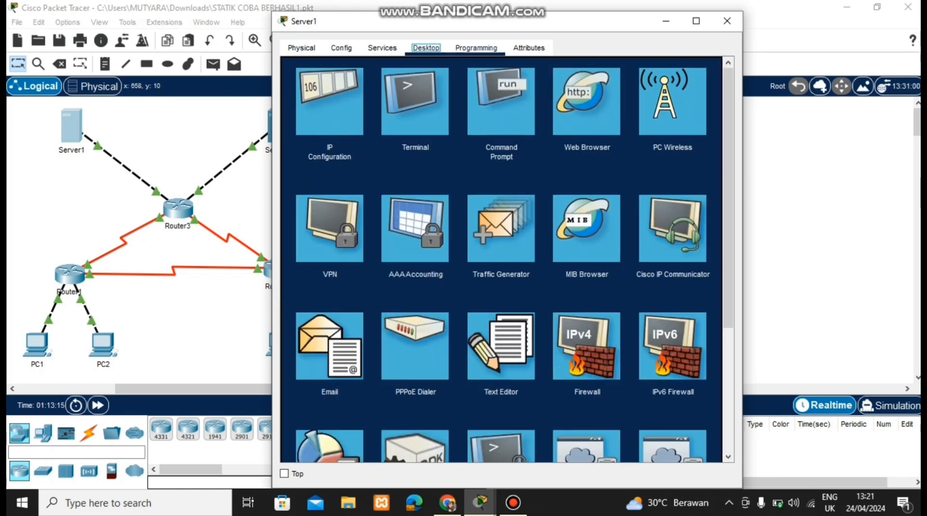
click(501, 102)
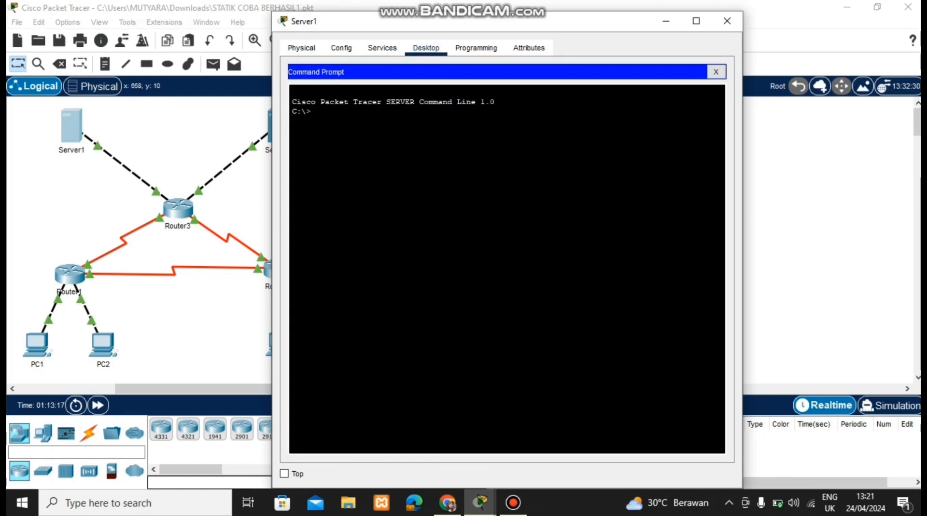
Run tracert 43.43.43.1 in Server1's Command Prompt and highlight the listed hop addresses
drag(574, 21, 658, 13)
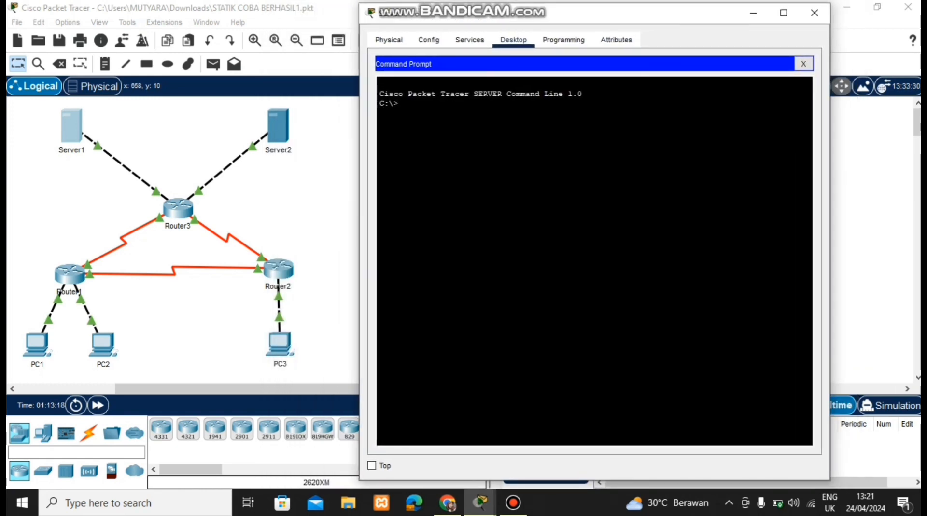
key(Return)
text(tr)
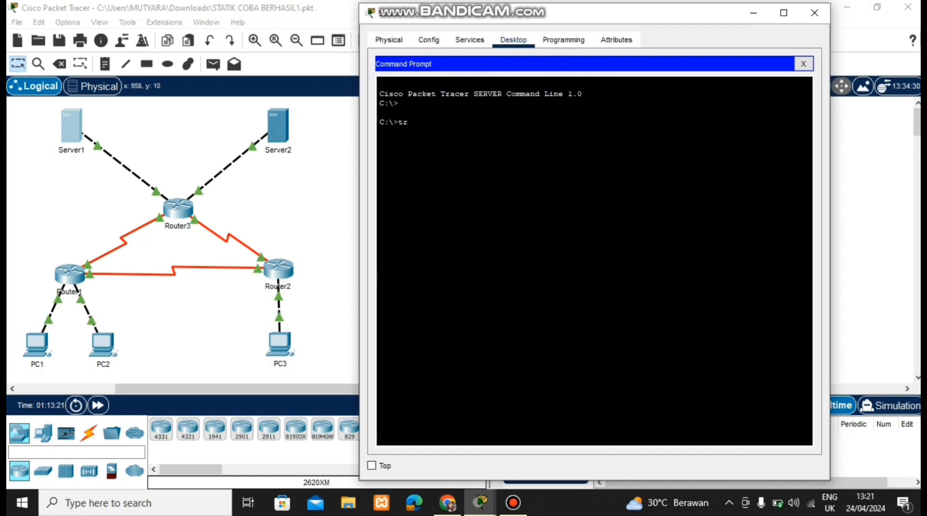
text(acert)
text(43.43.43.)
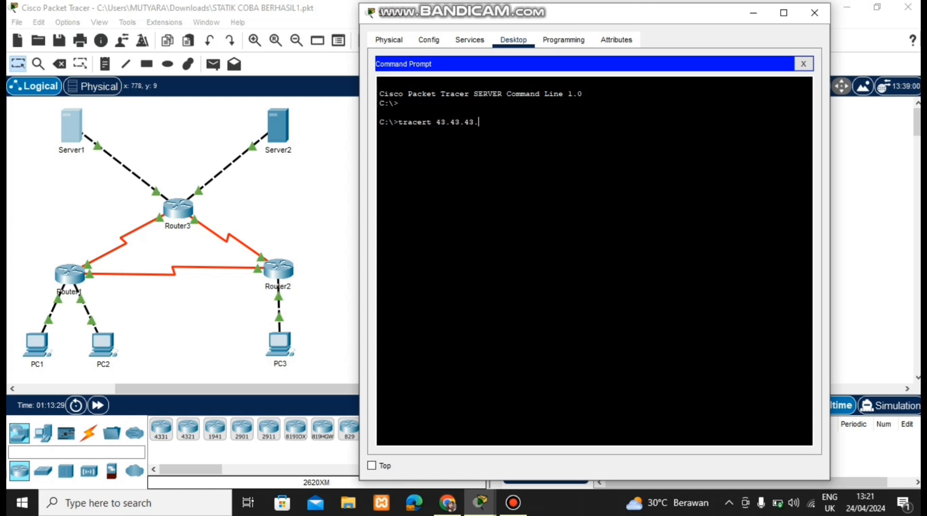
text(1)
key(Return)
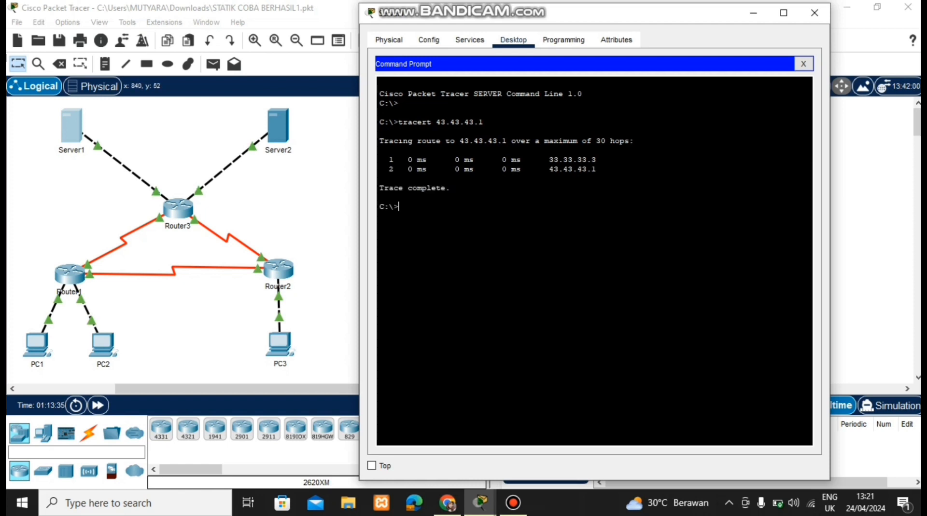
drag(540, 160, 598, 178)
click(599, 198)
Trace the route from Server1 to 192.168.1.1 with the tracert command
text(tracert 192)
text(.168.)
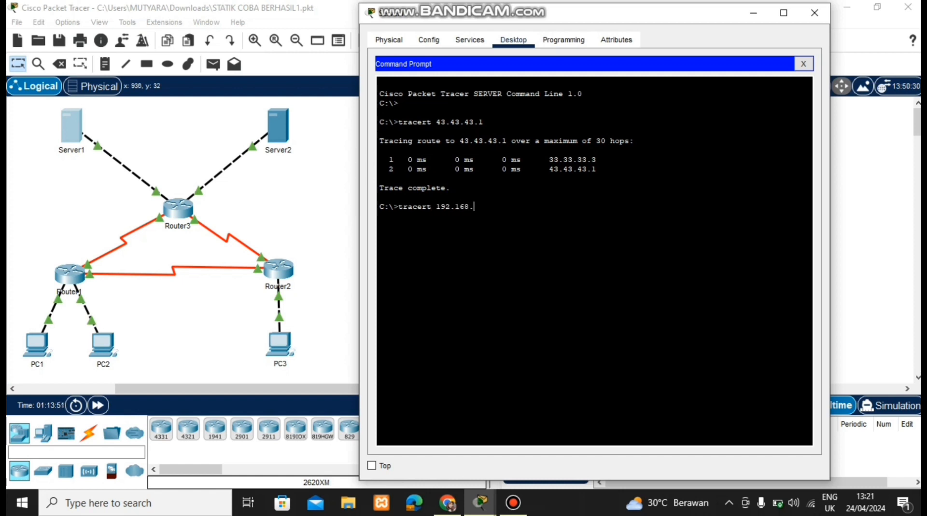
text(1.1)
key(Return)
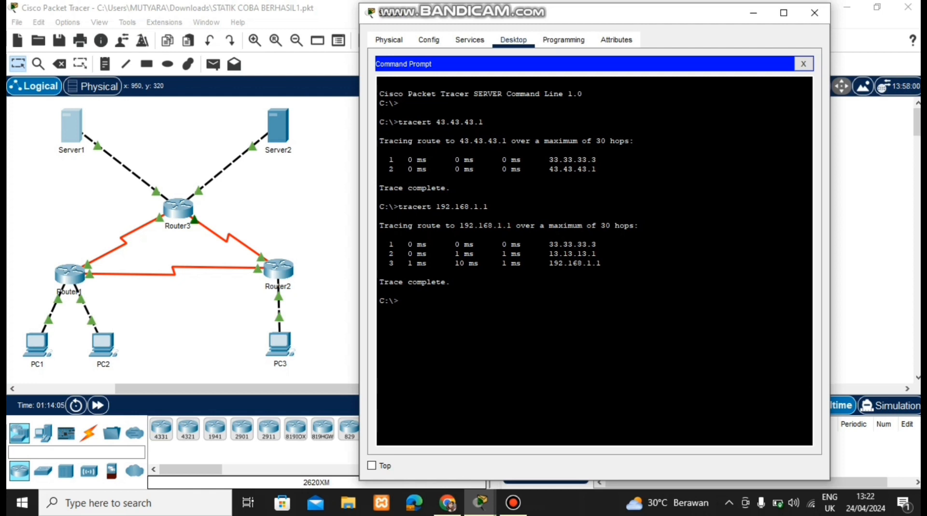
Trace the route from Server1 to PC2 at 192.168.1.65 with tracert
text(tracert )
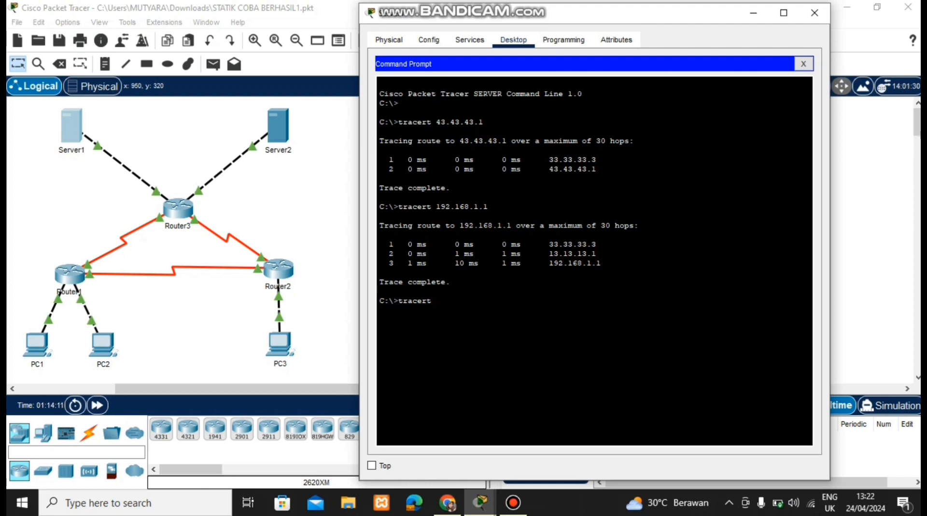
text(19)
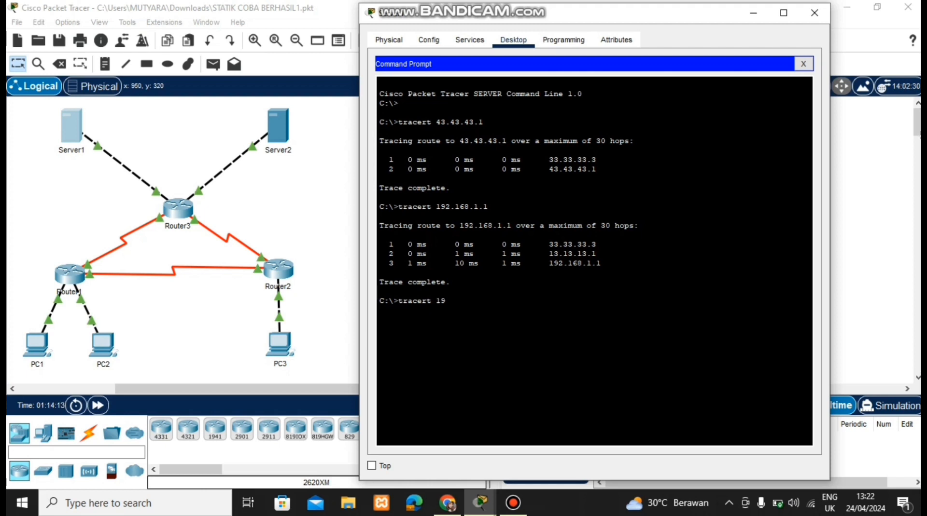
text(2.168.1.65)
key(Return)
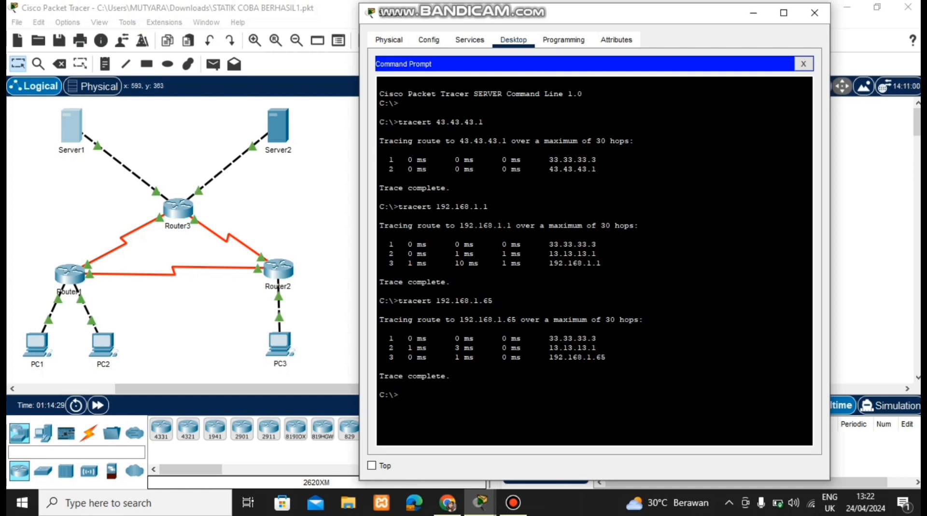
Run tracert 192.168.1.129 from Server1, highlight the hop addresses, and close the Server1 window
text(tr)
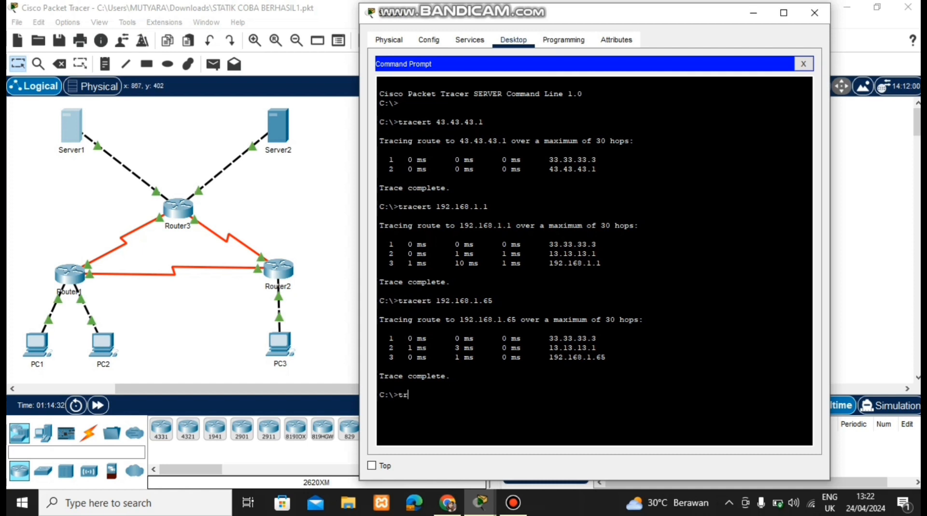
text(acert 192.168.1.129)
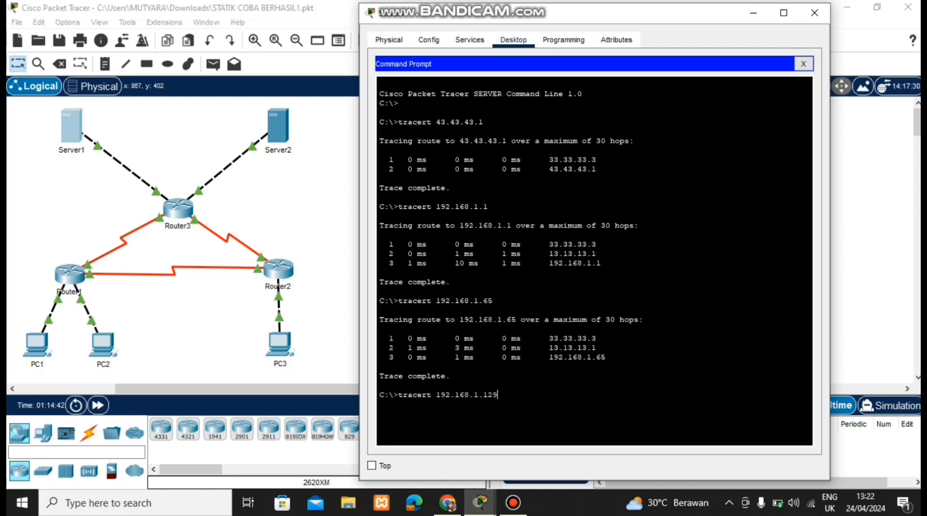
key(Return)
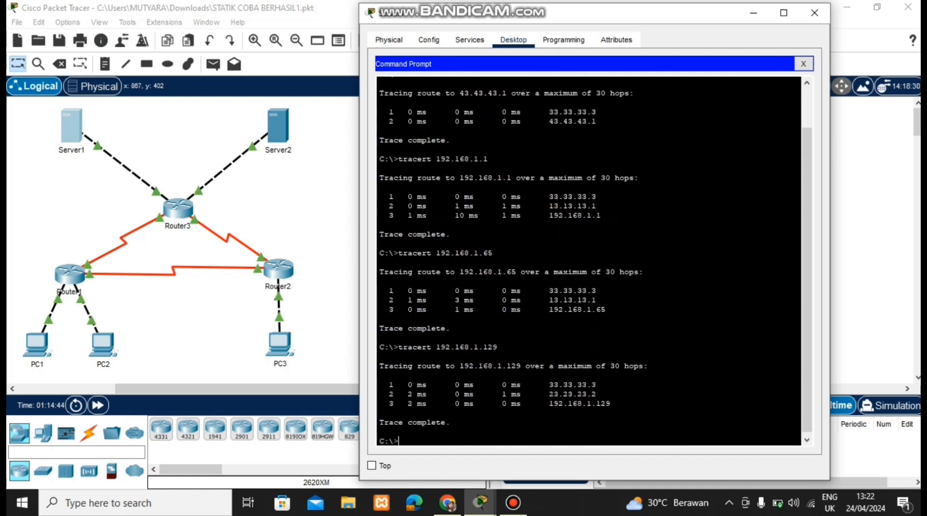
drag(549, 385, 610, 404)
click(610, 403)
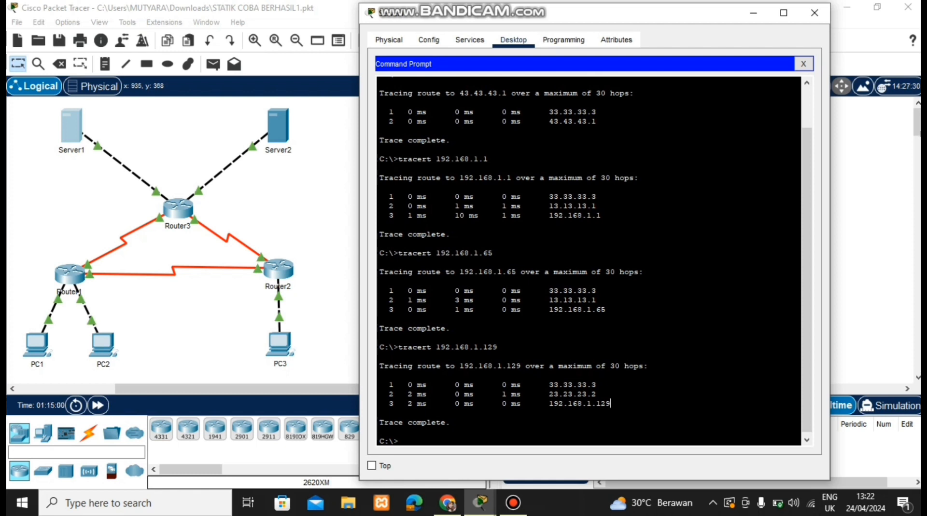
click(814, 12)
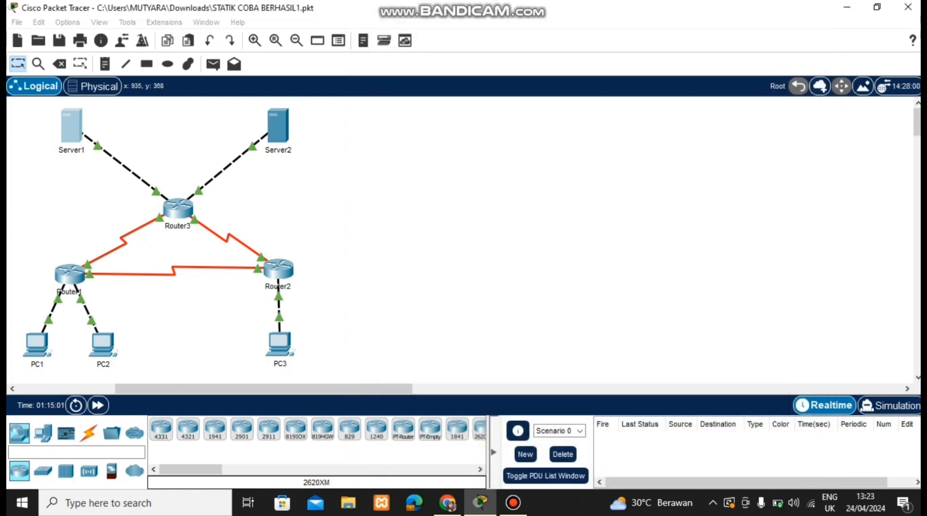
Turn off the Serial2/0 port in Router3's interface configuration and close the router window
drag(306, 389, 229, 389)
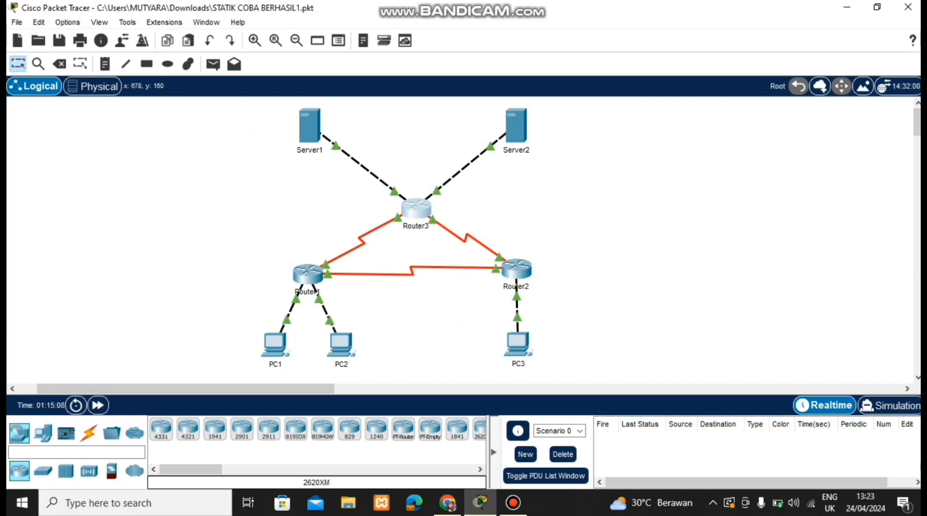
click(416, 209)
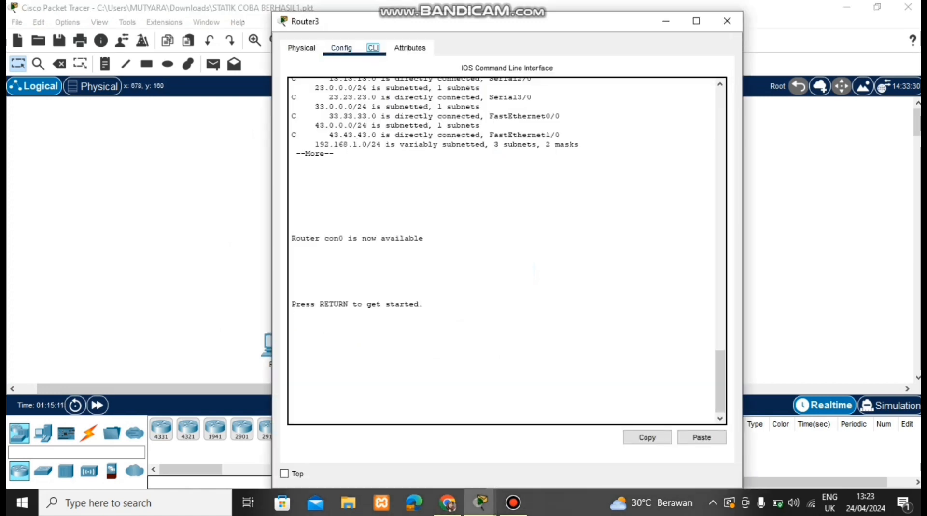
click(341, 48)
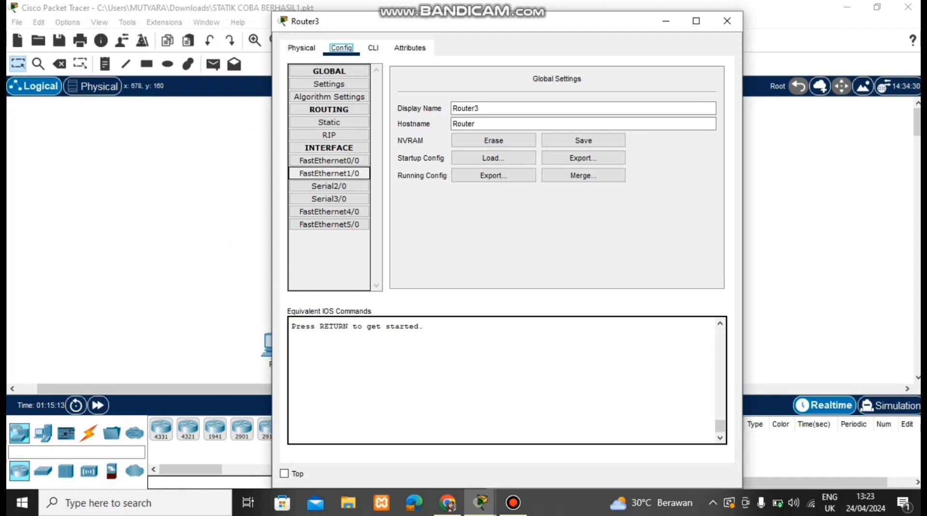
click(330, 186)
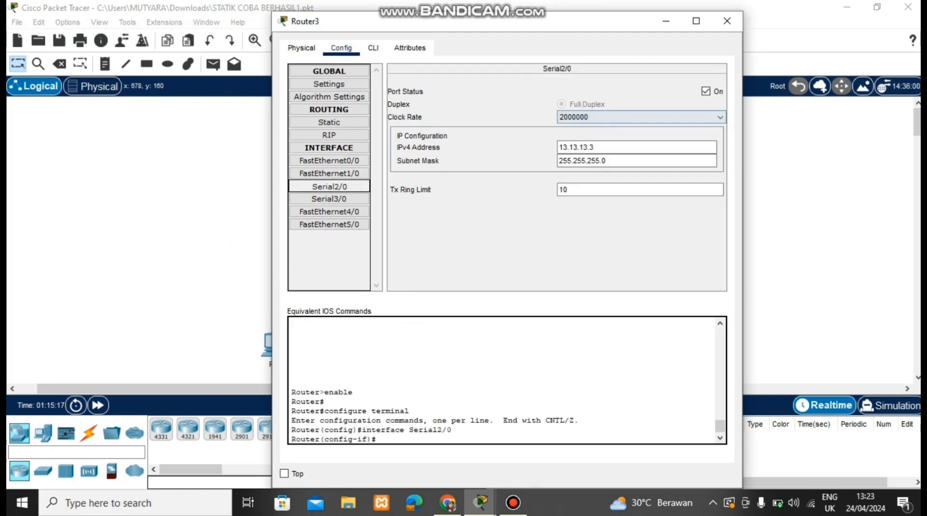
click(707, 91)
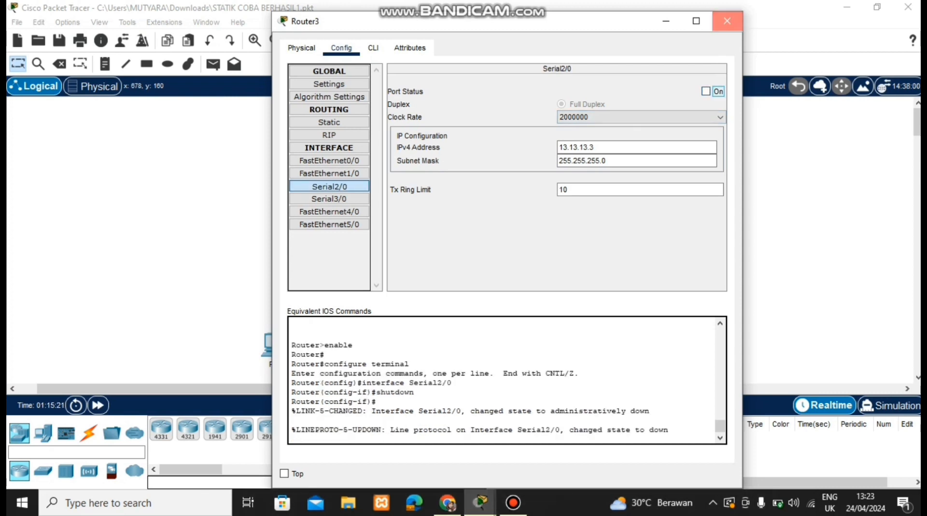
click(726, 20)
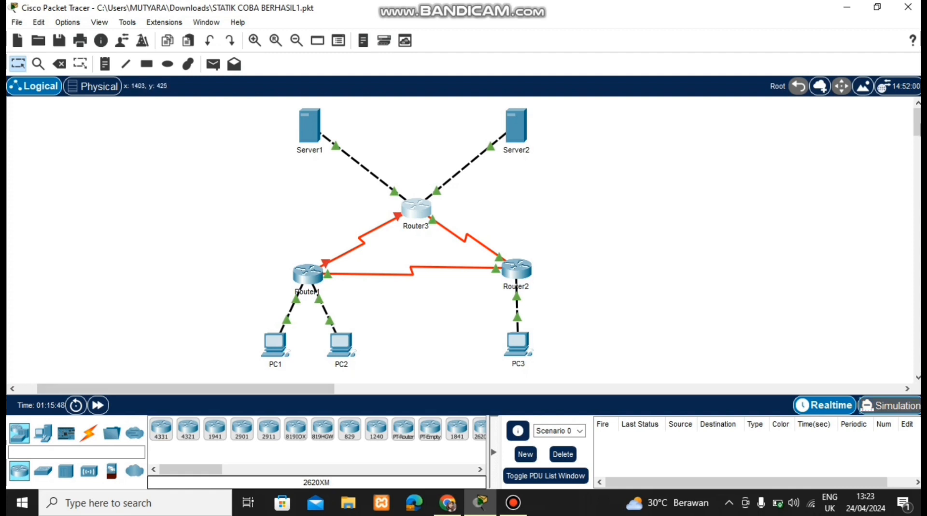
Switch to Simulation mode and add a simple PDU from PC1 to PC2
click(891, 406)
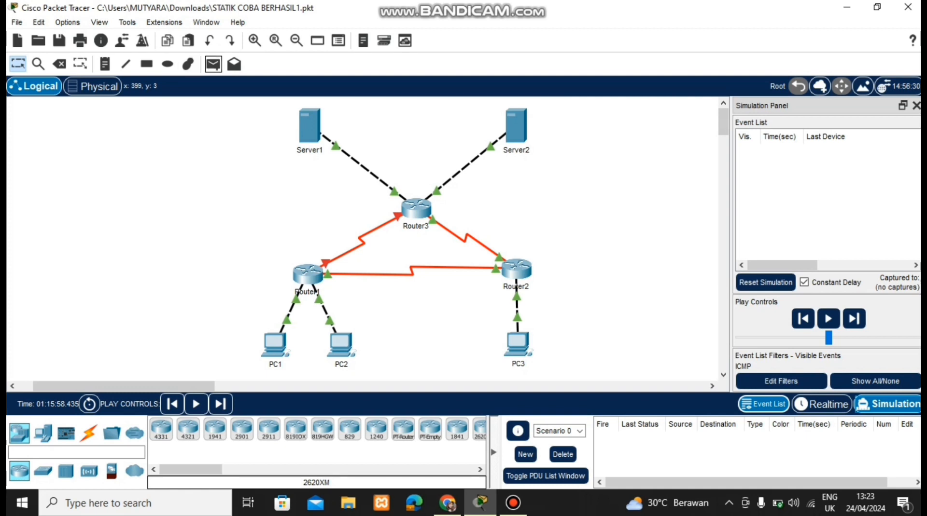
click(213, 64)
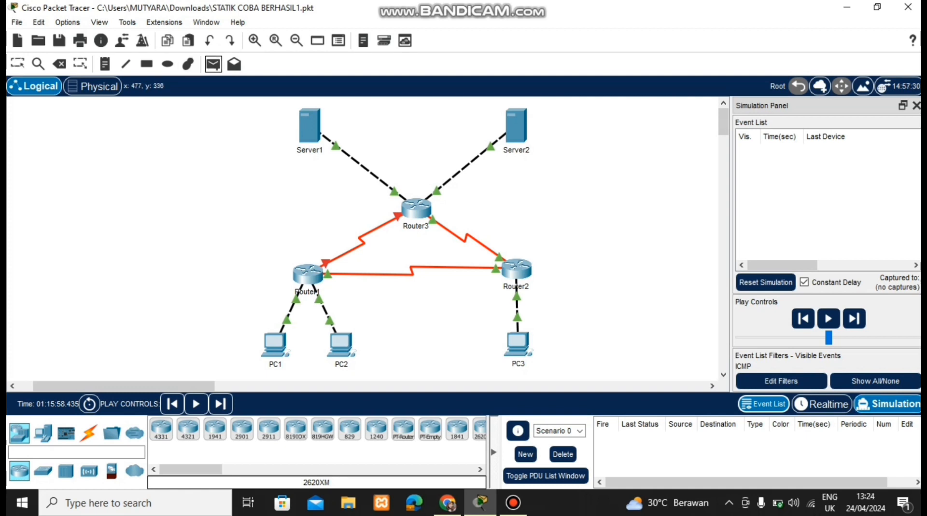
click(276, 346)
click(340, 345)
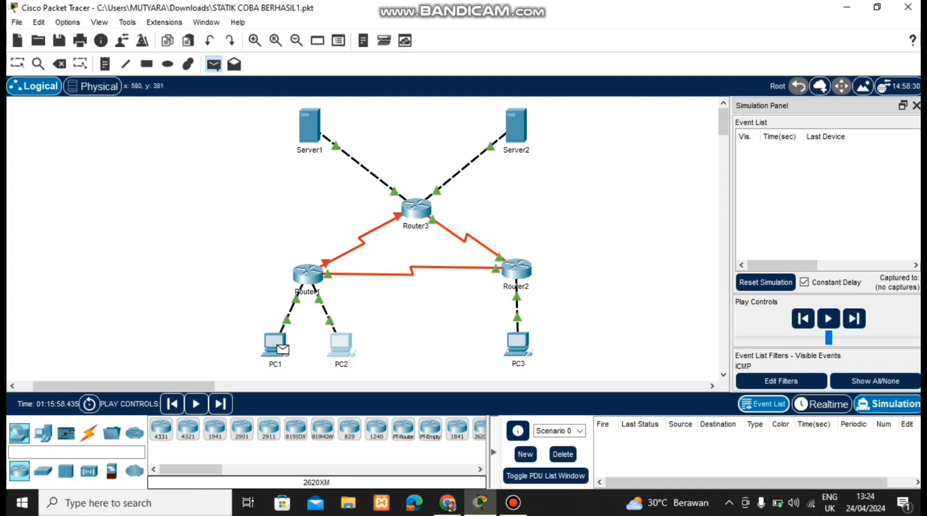
Advance the PC1-to-PC2 simulation event by event until the reply returns to PC1, and delete the scenario
click(857, 319)
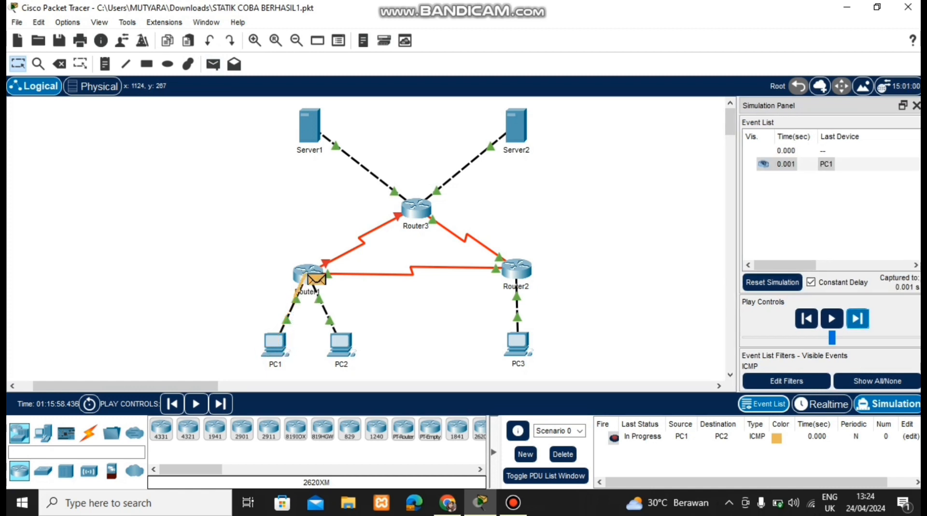
click(858, 319)
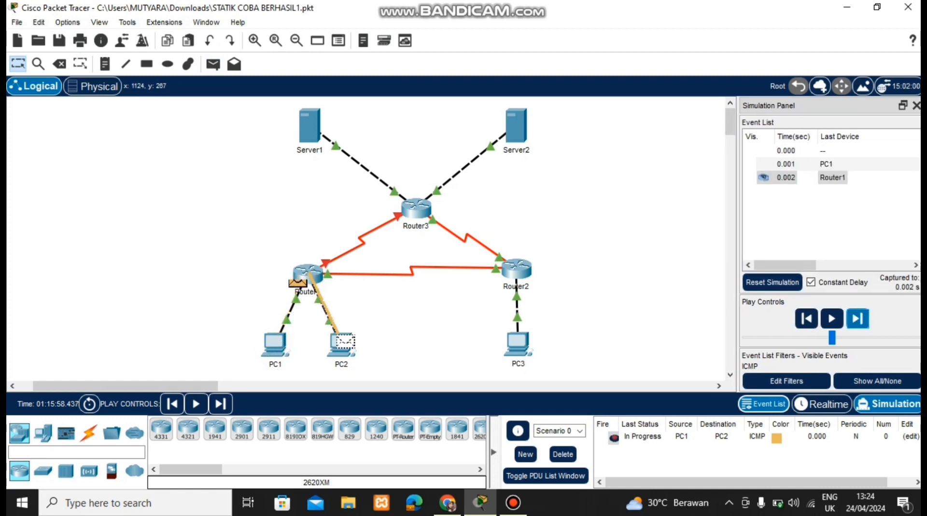
click(858, 319)
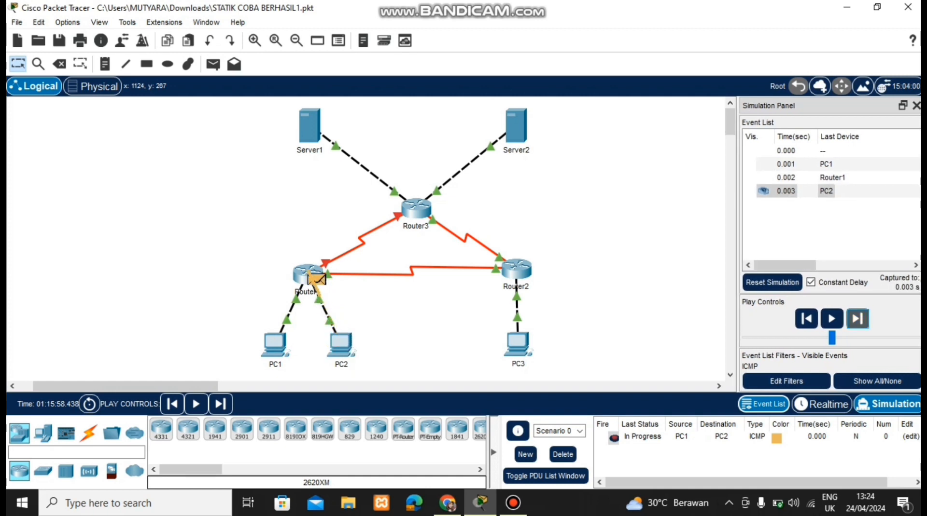
click(857, 319)
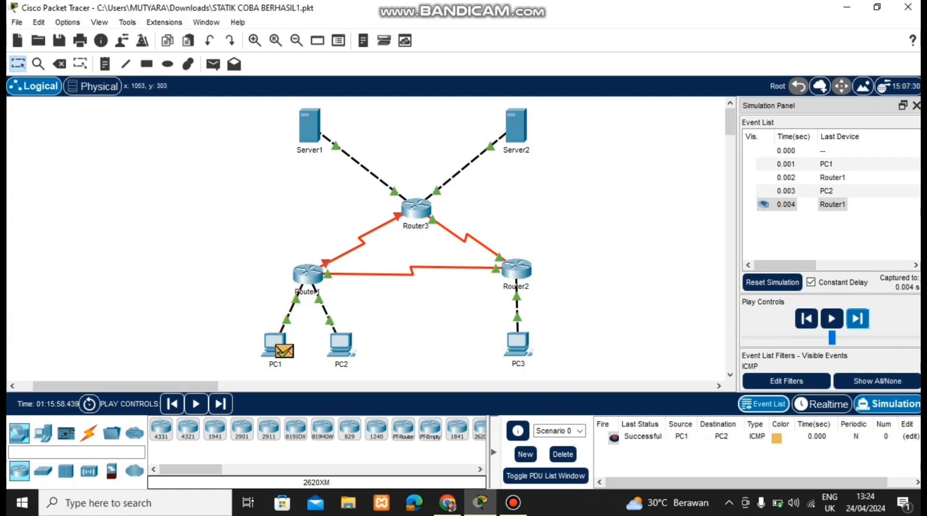
click(563, 456)
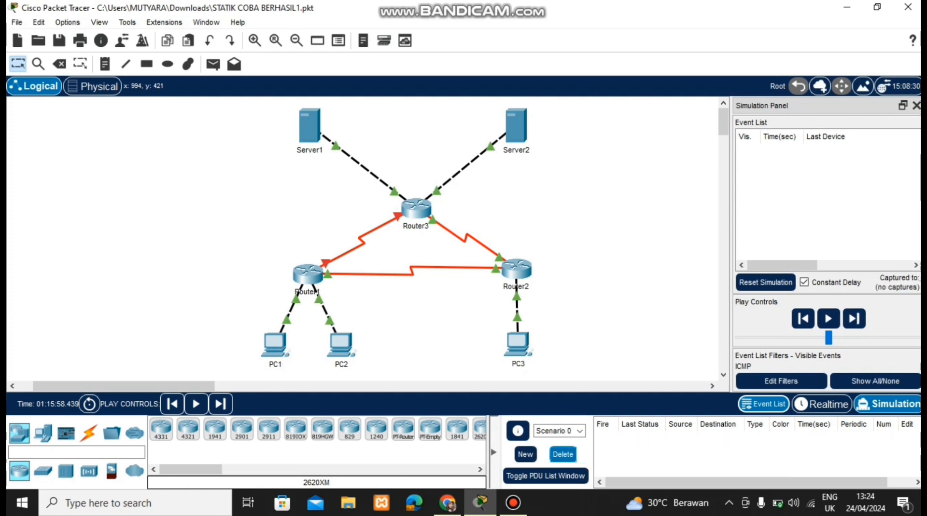
Add a simple PDU from PC1 to PC3
click(213, 64)
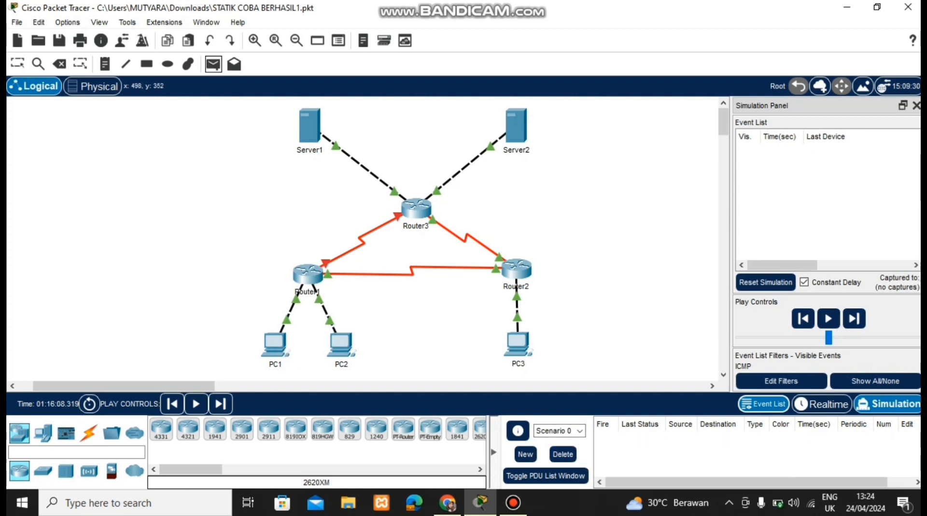
click(275, 345)
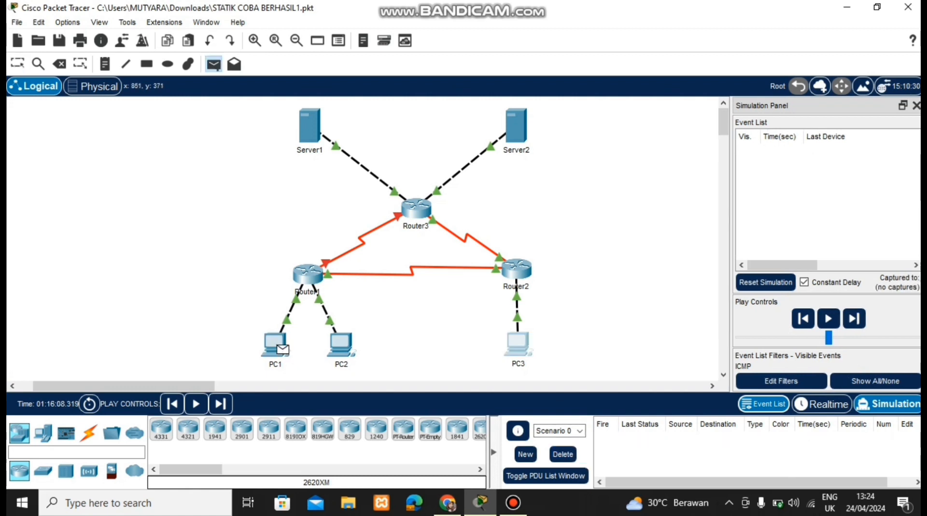
click(517, 344)
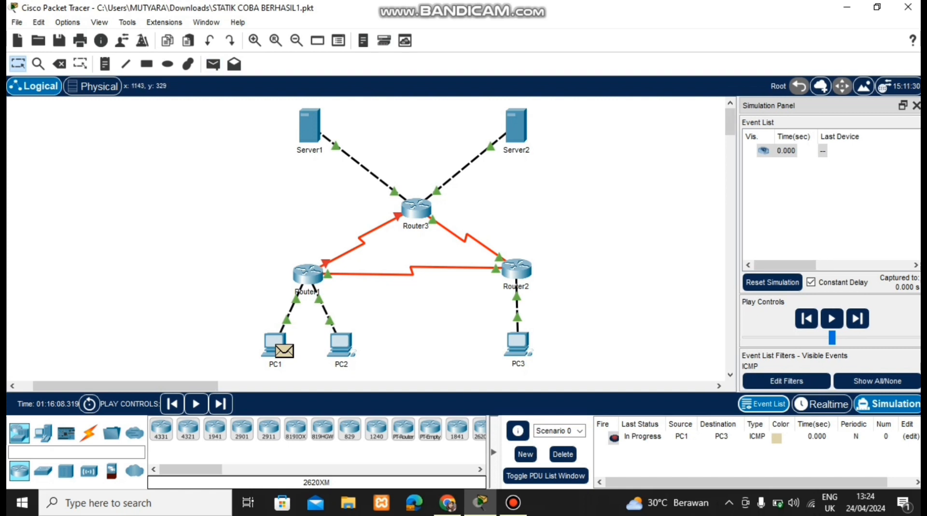
Advance the PC1-to-PC3 simulation event by event until the reply returns to PC1, and delete the scenario
click(858, 319)
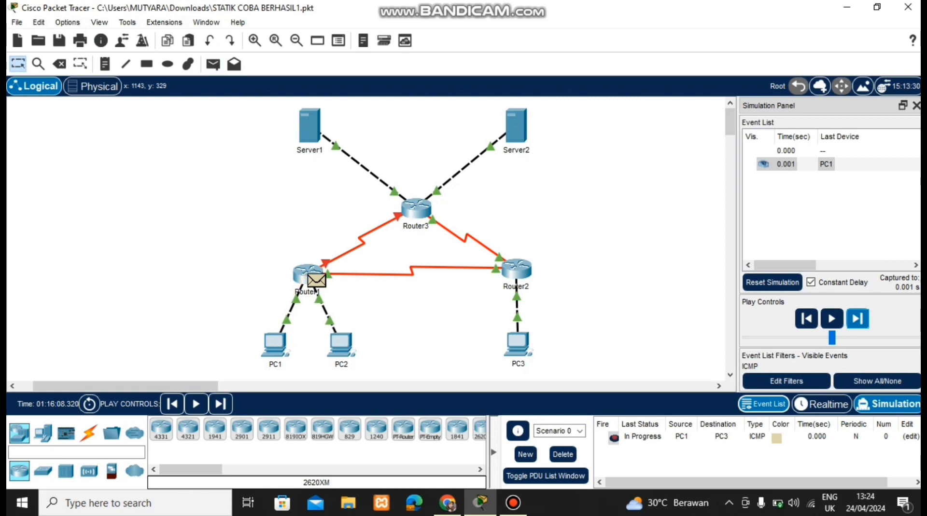
click(858, 319)
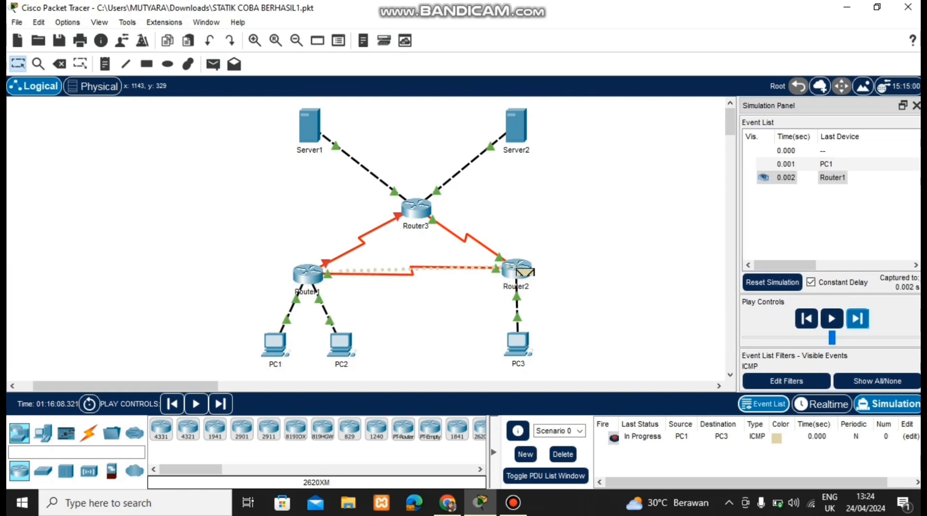
click(858, 319)
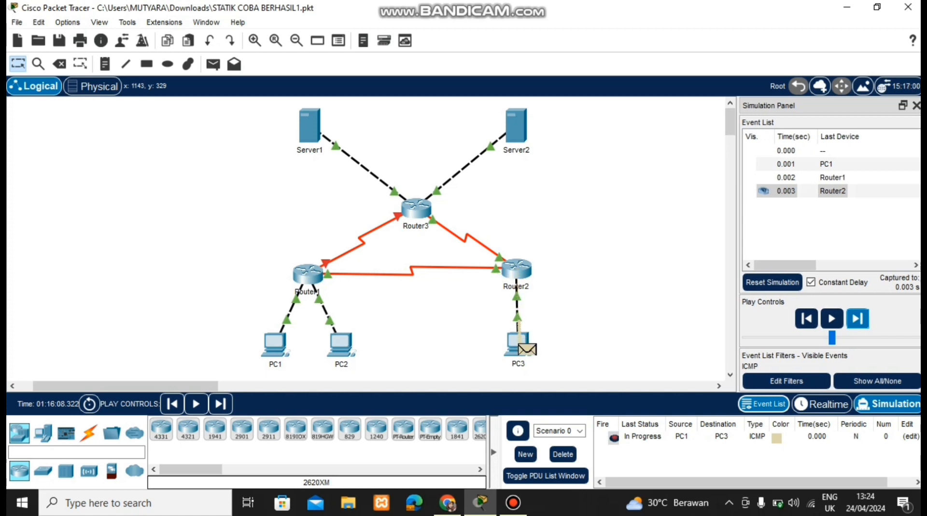
click(857, 319)
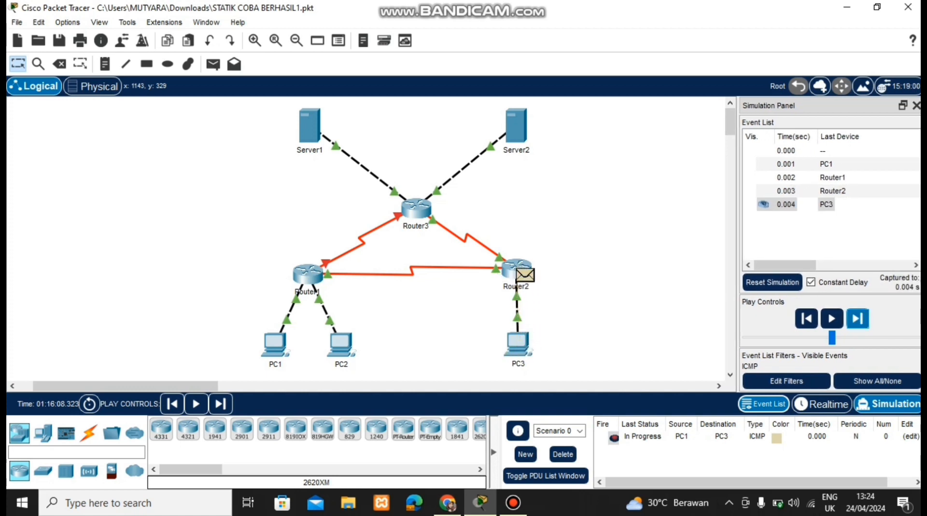
click(858, 319)
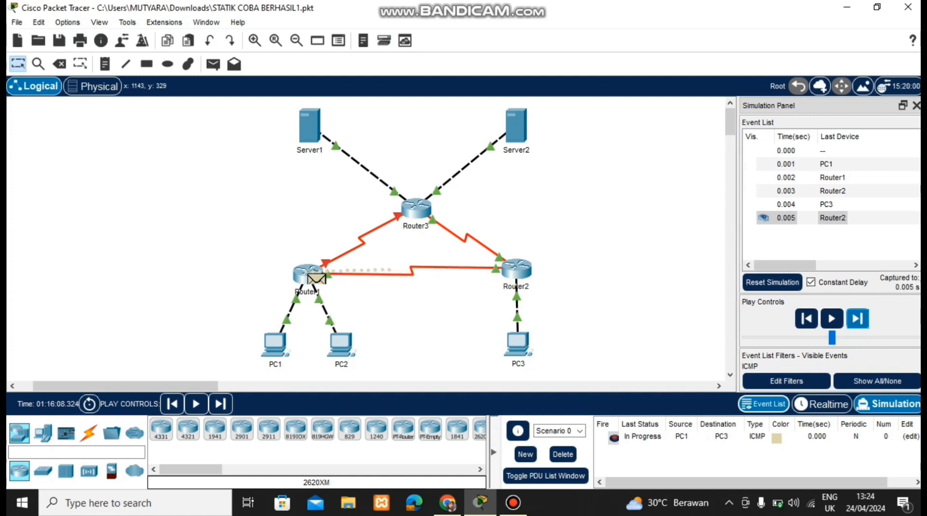
click(858, 319)
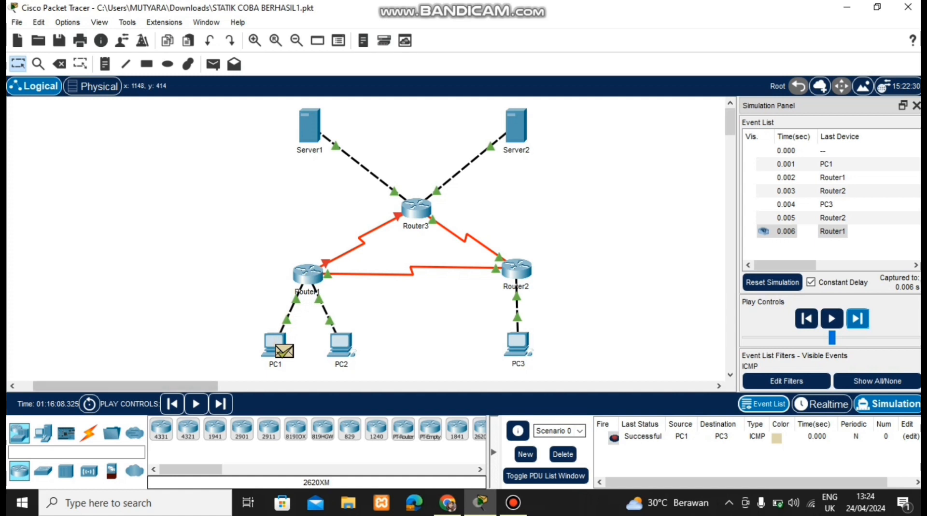
click(563, 455)
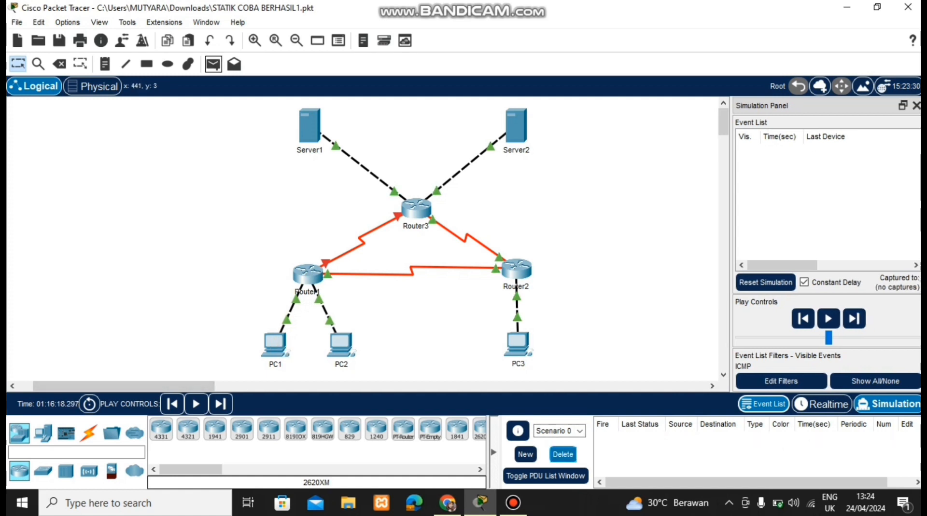
Add a simple PDU from PC1 to Server1
click(213, 64)
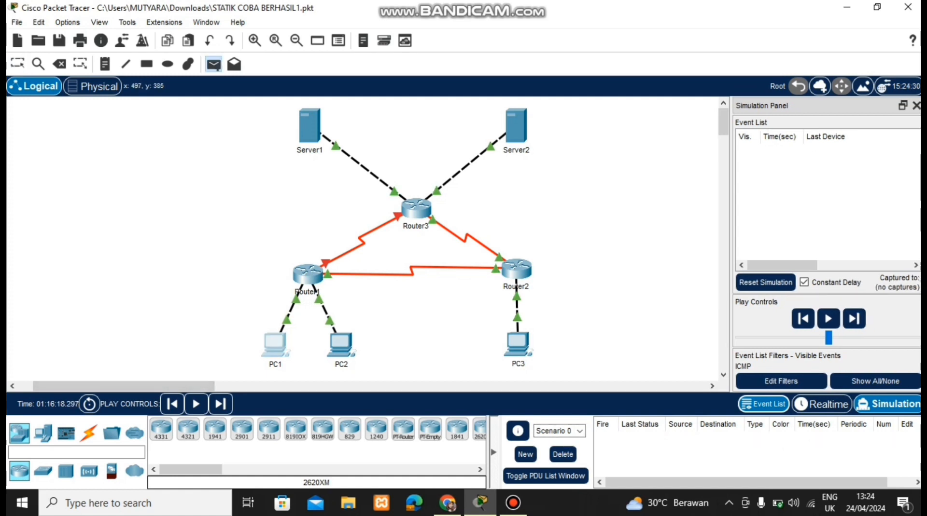
click(278, 346)
click(309, 126)
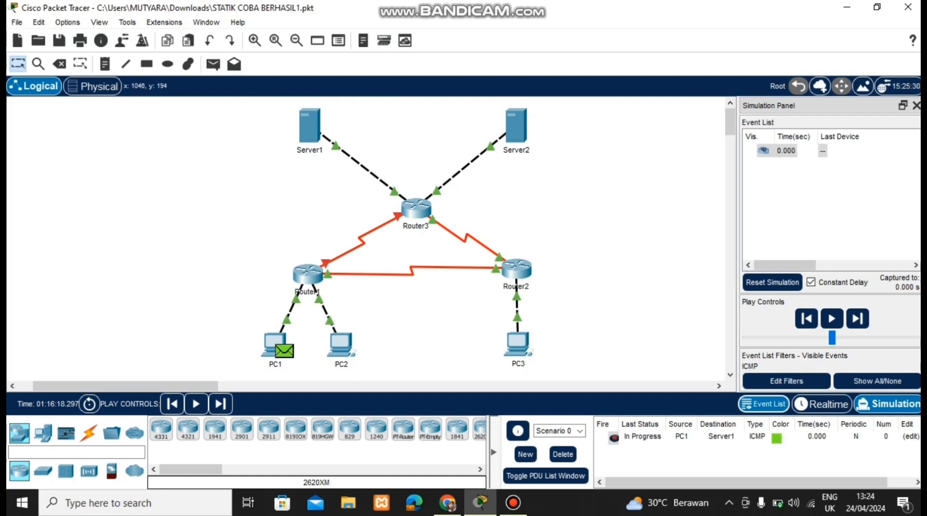
Advance the PC1-to-Server1 simulation event by event until the reply returns to PC1, and delete the scenario
click(858, 319)
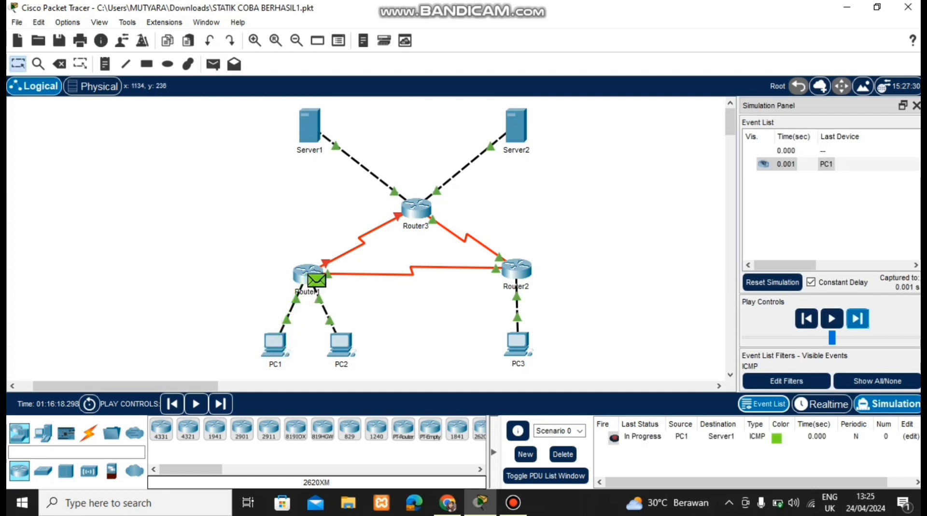
click(857, 318)
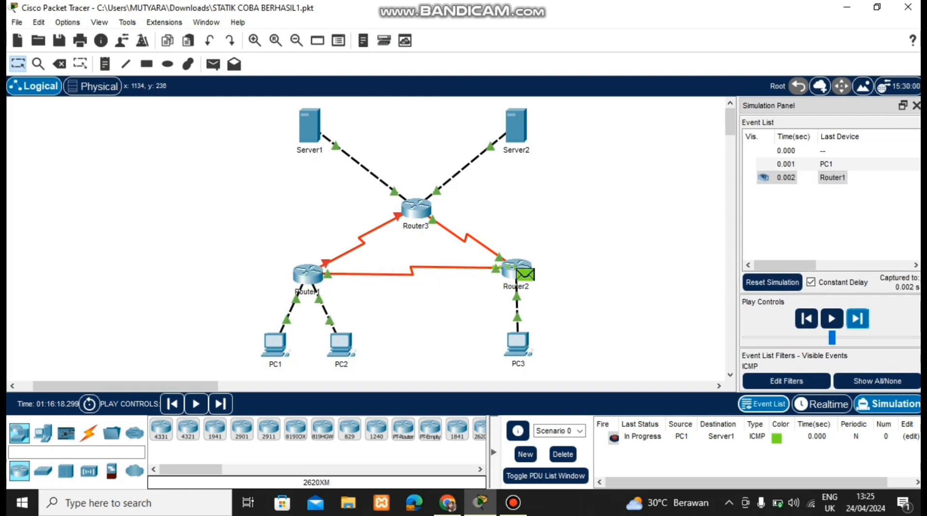
click(857, 318)
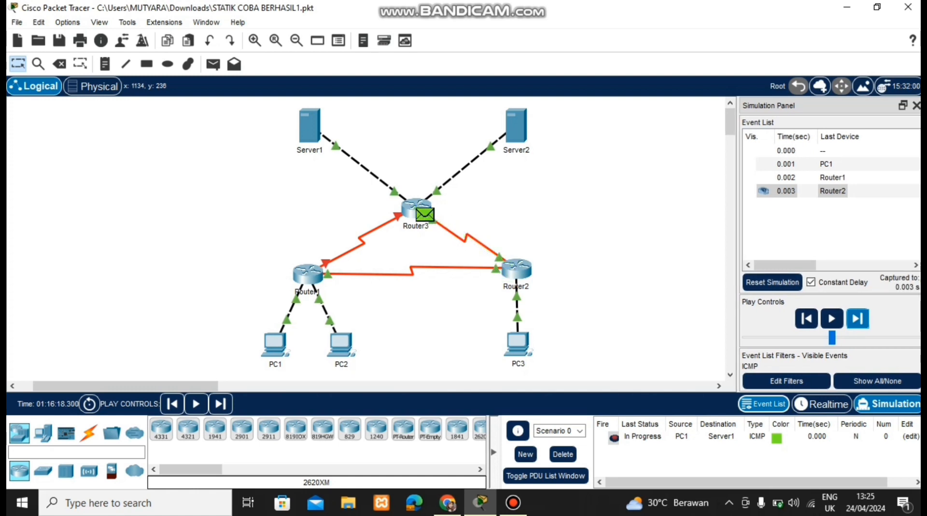
click(857, 318)
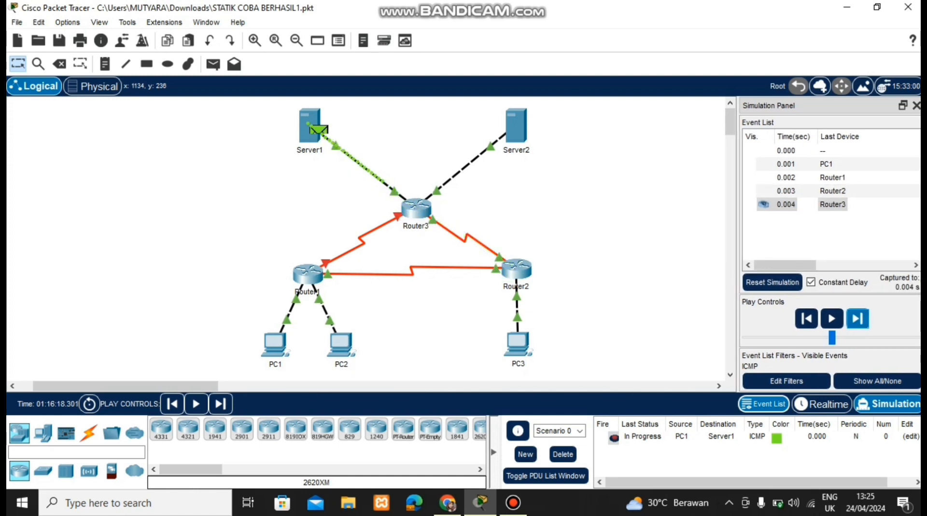
click(857, 318)
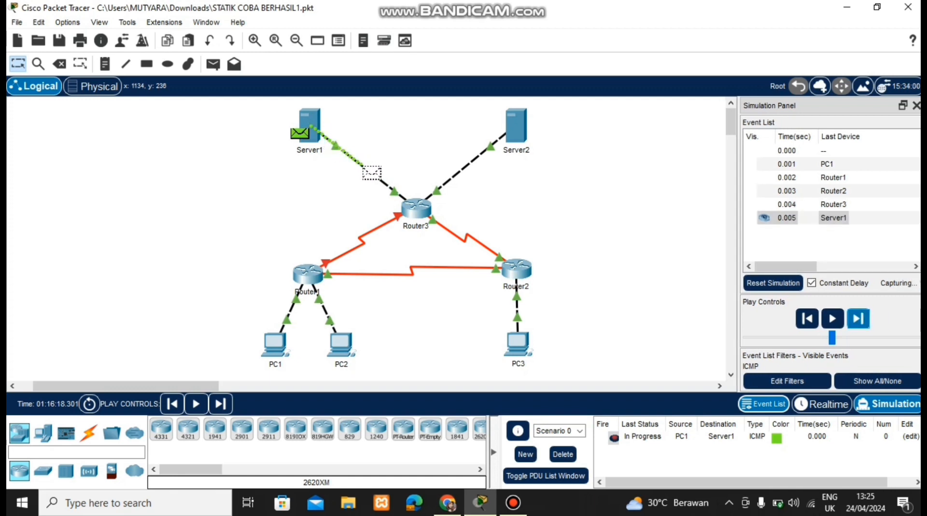
click(857, 319)
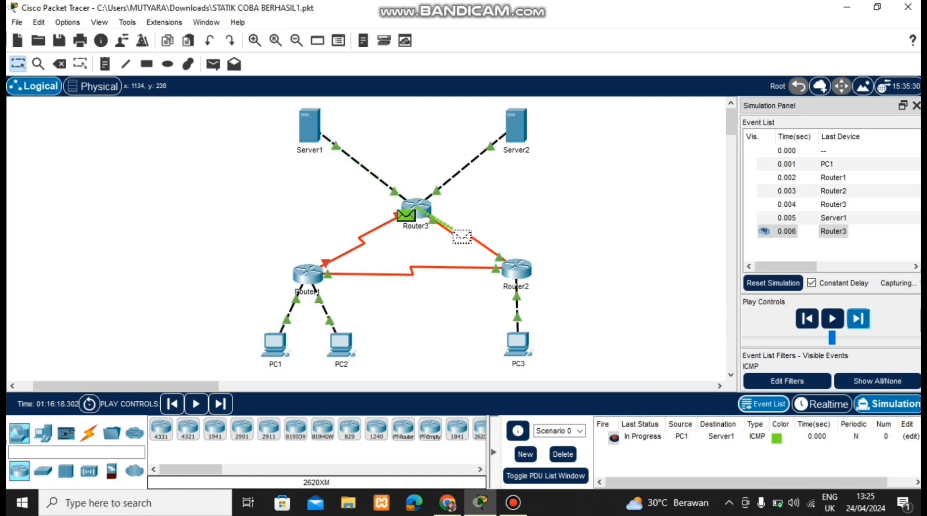
click(857, 319)
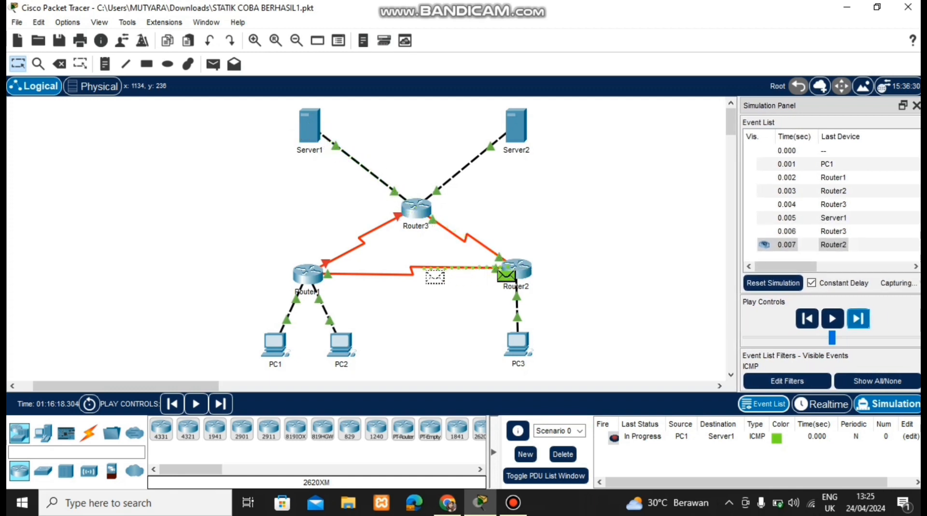
click(857, 318)
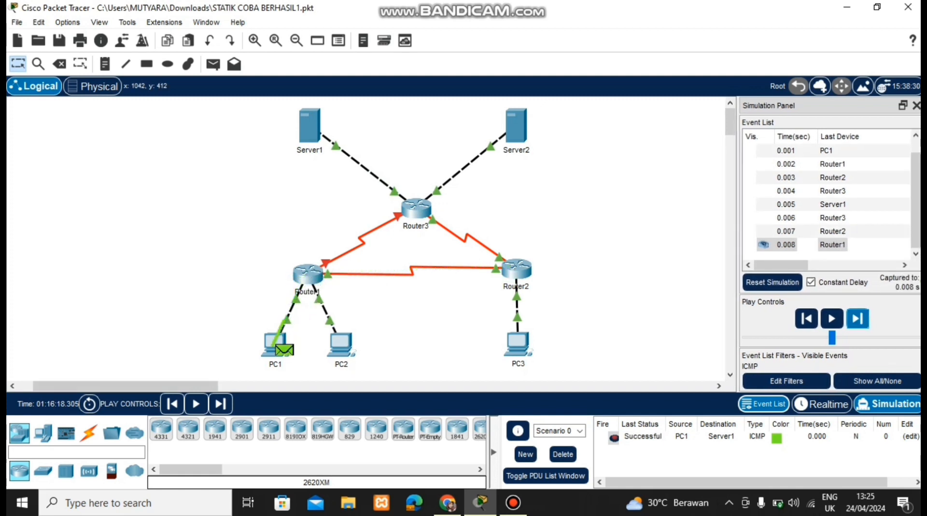
click(563, 455)
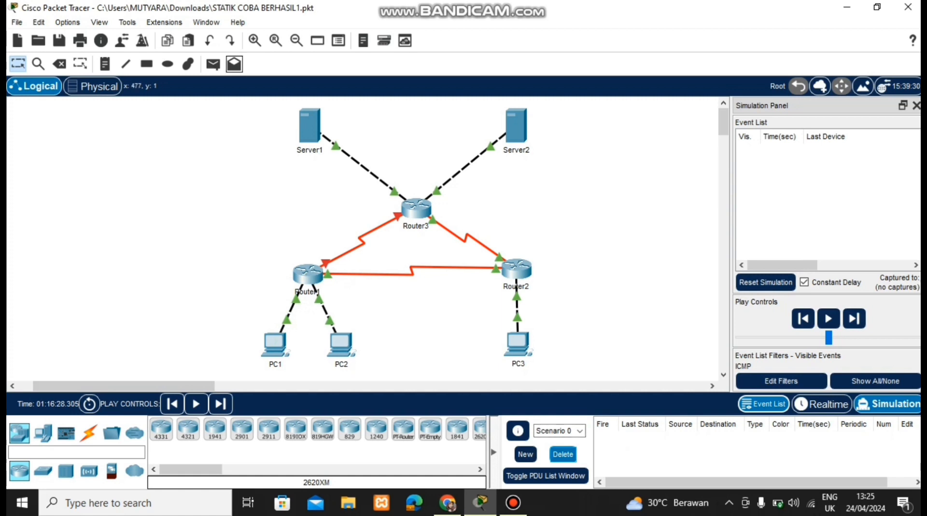
Add a simple PDU from PC1 to Server2
click(213, 64)
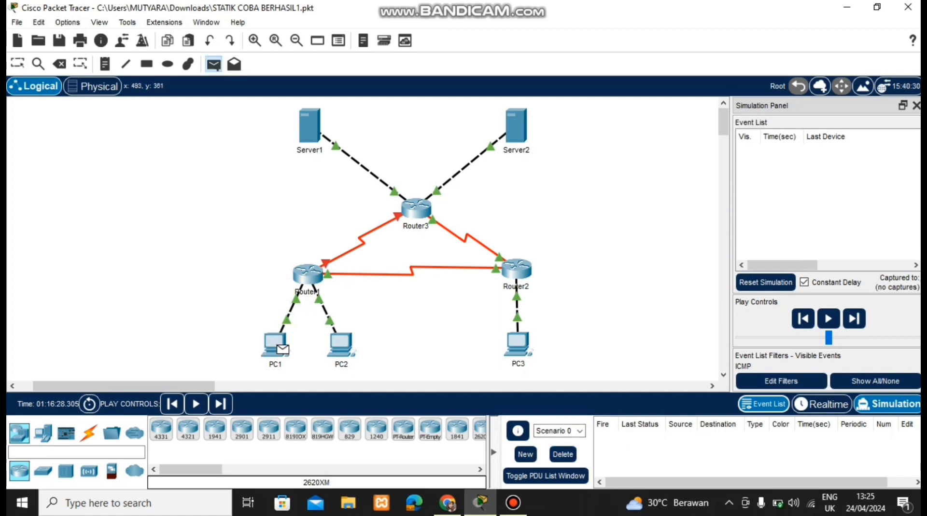
click(283, 350)
click(516, 125)
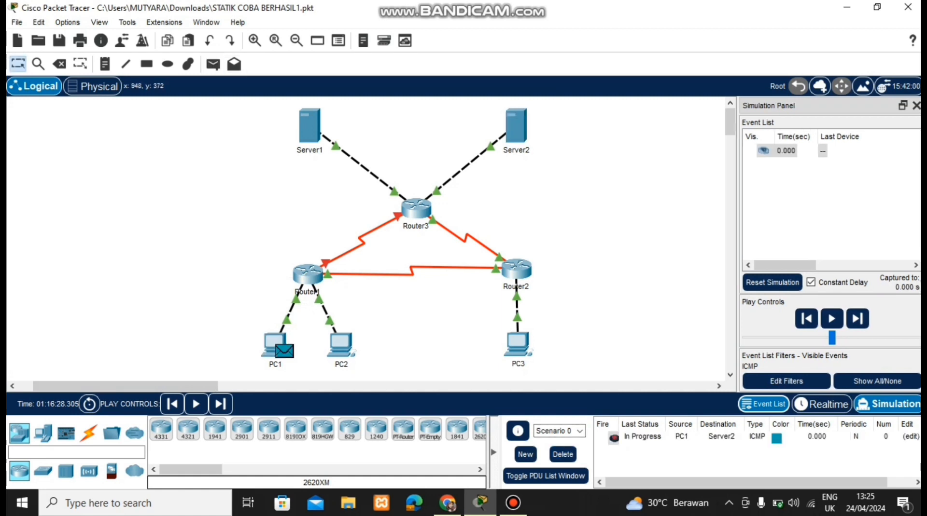
Advance the PC1-to-Server2 simulation event by event until the reply returns to PC1, and delete the scenario
click(857, 319)
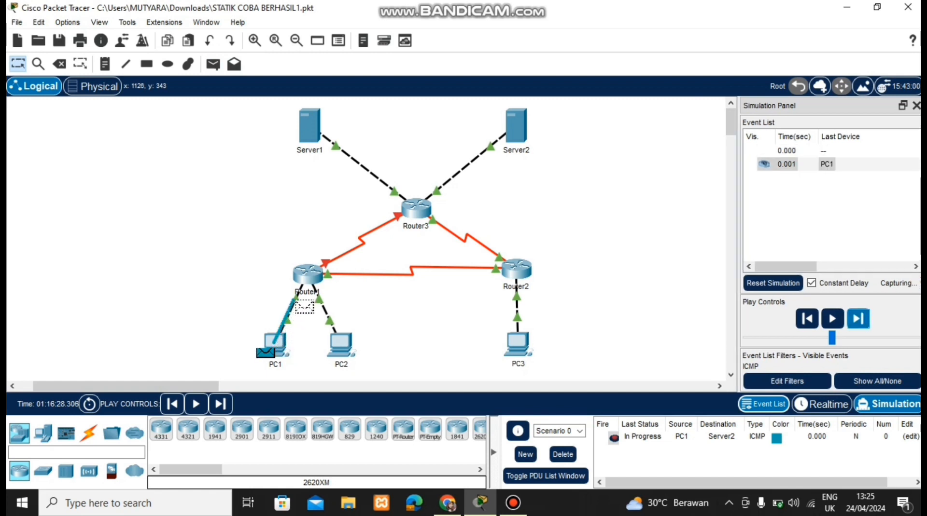
click(857, 319)
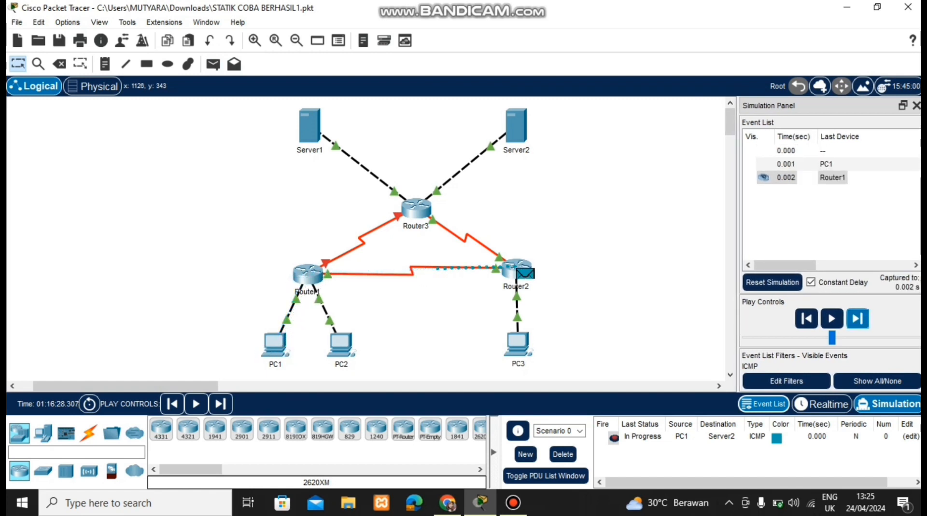
click(857, 319)
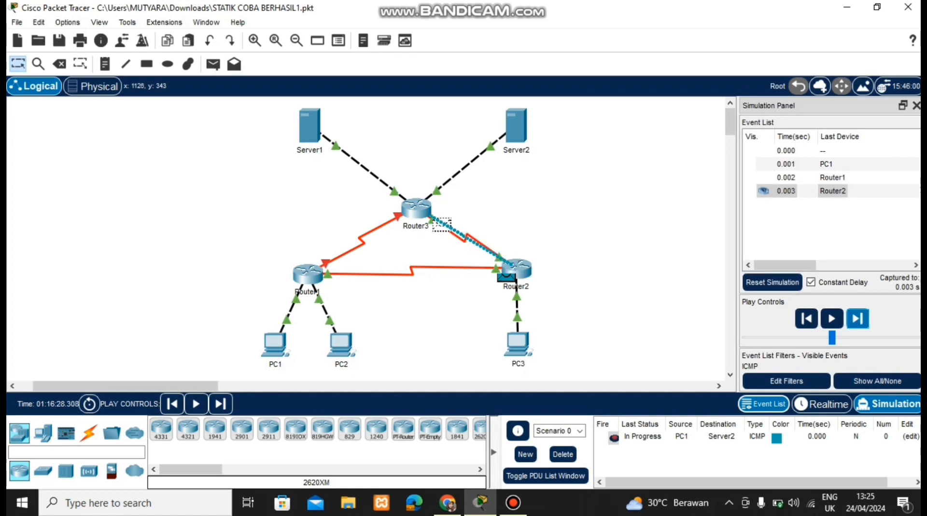
click(857, 318)
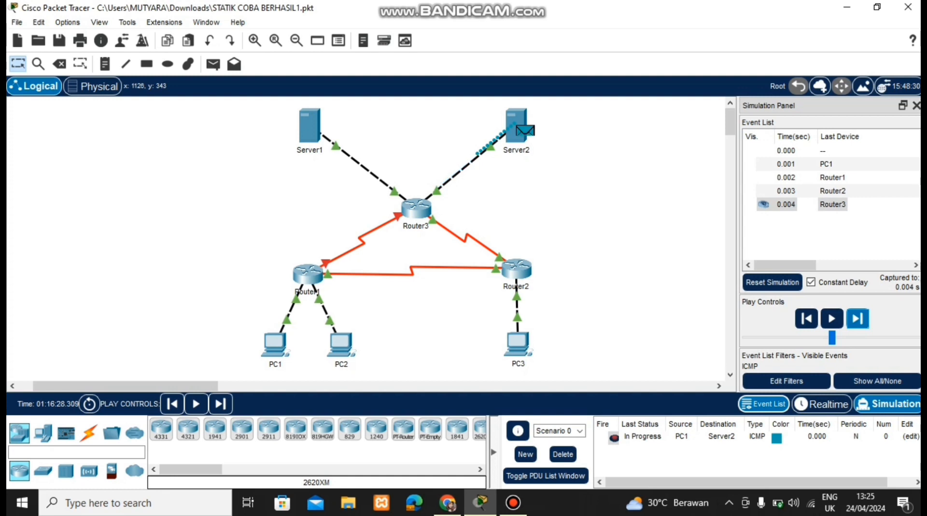
click(857, 319)
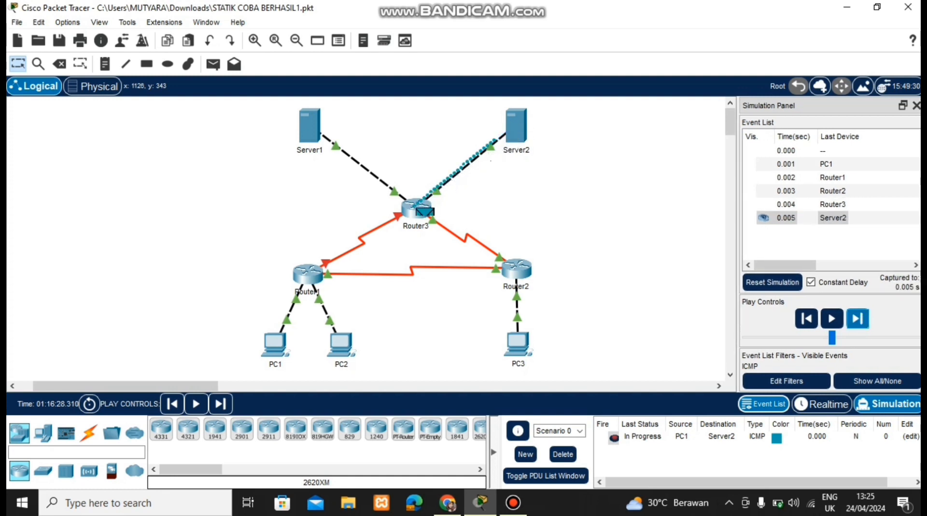
click(857, 318)
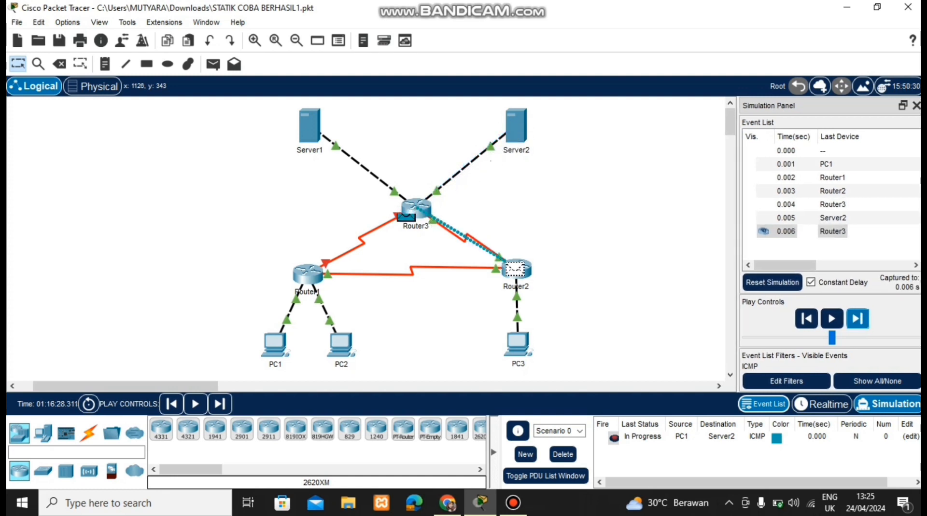
click(857, 319)
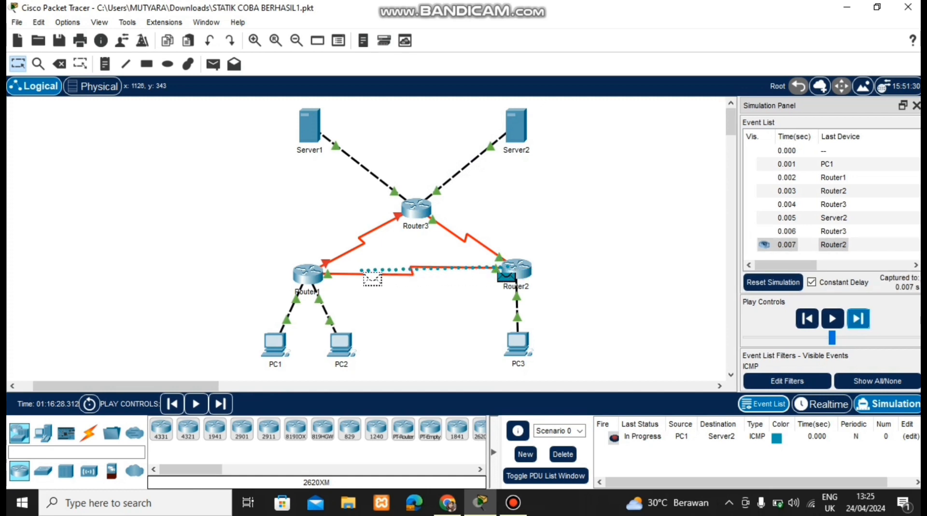
click(857, 319)
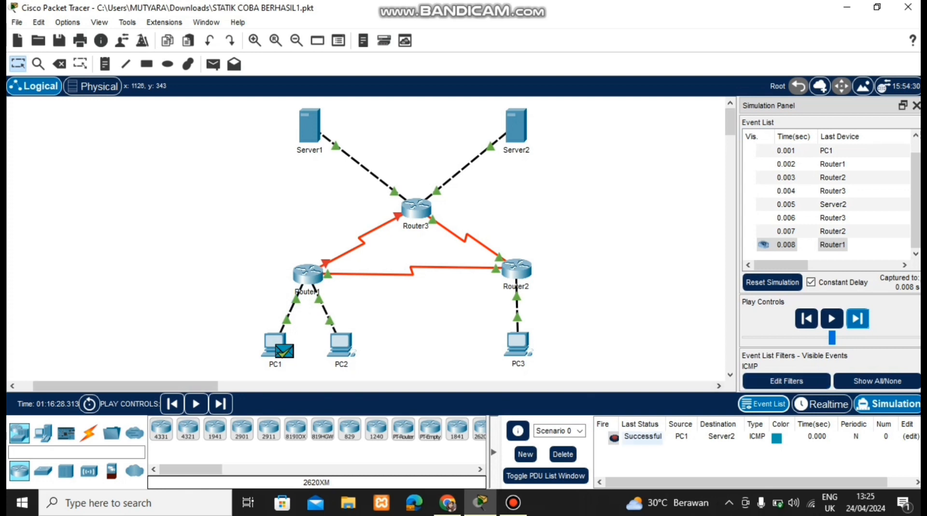
click(563, 455)
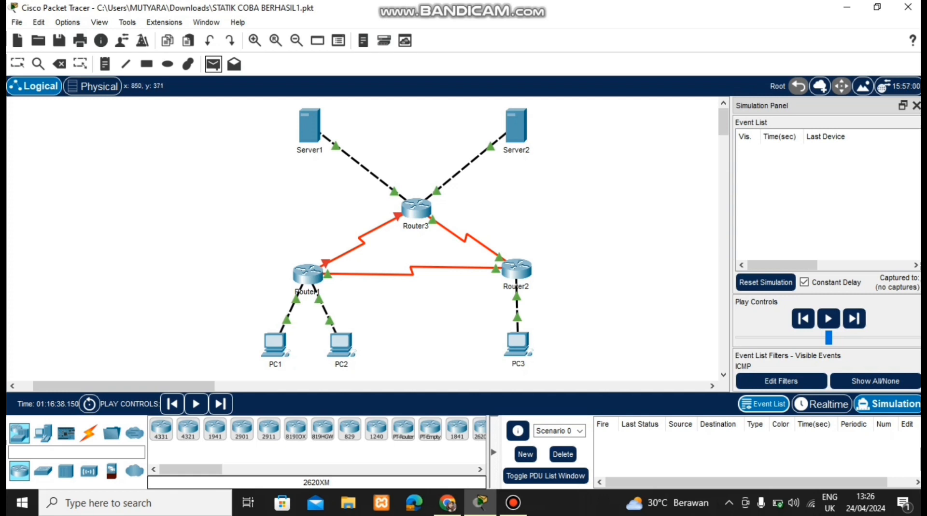
Complete the simple PDU from PC3 to PC1 and advance the simulation event by event until the reply returns to PC3
click(275, 345)
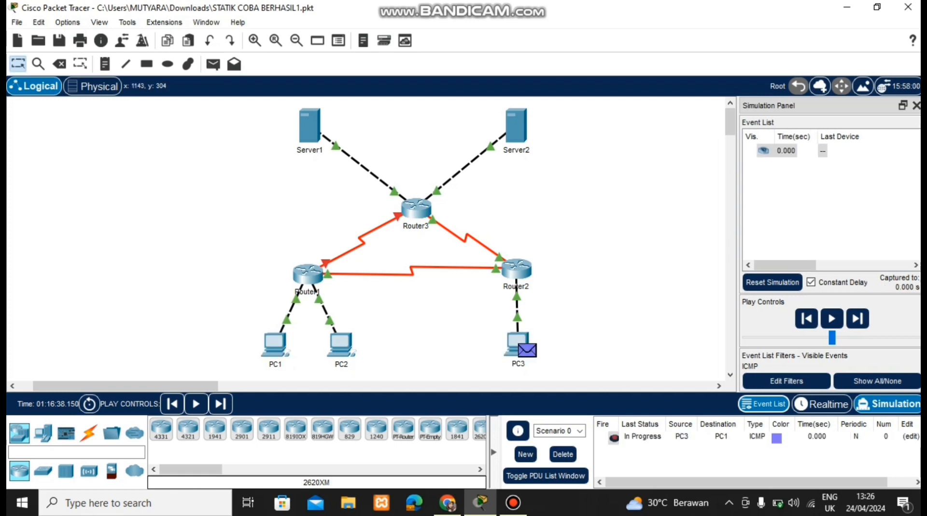
click(857, 318)
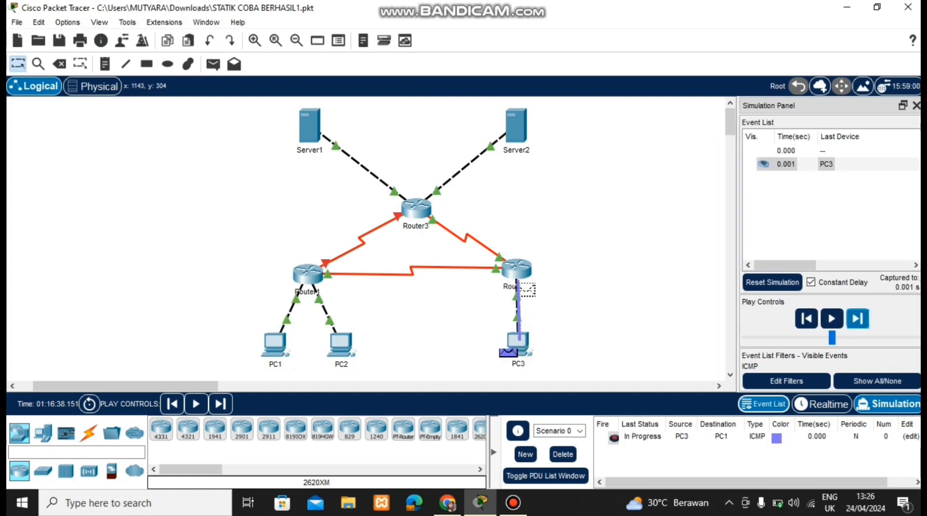
click(857, 319)
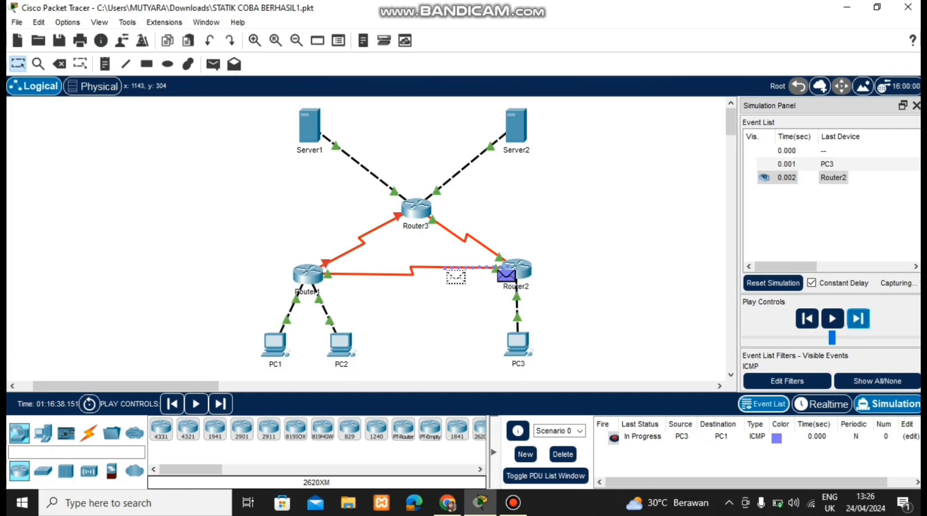
click(857, 319)
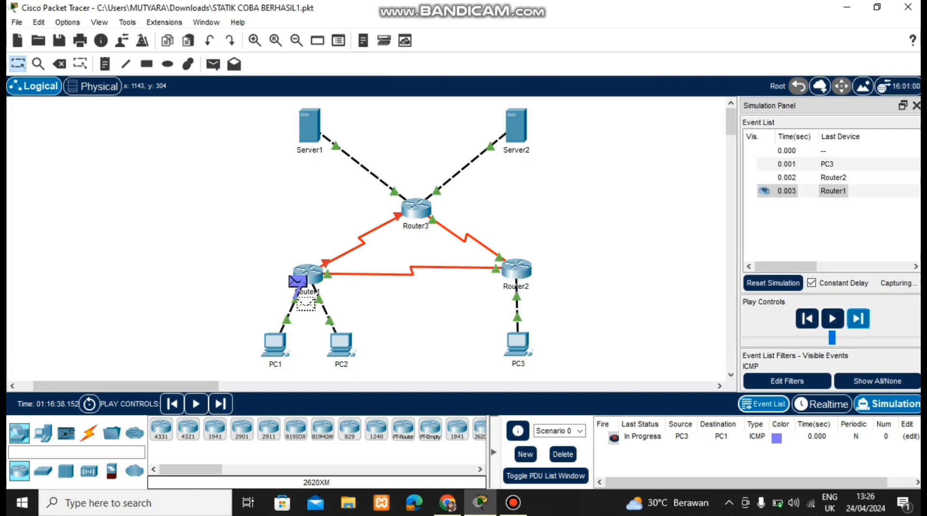
click(857, 318)
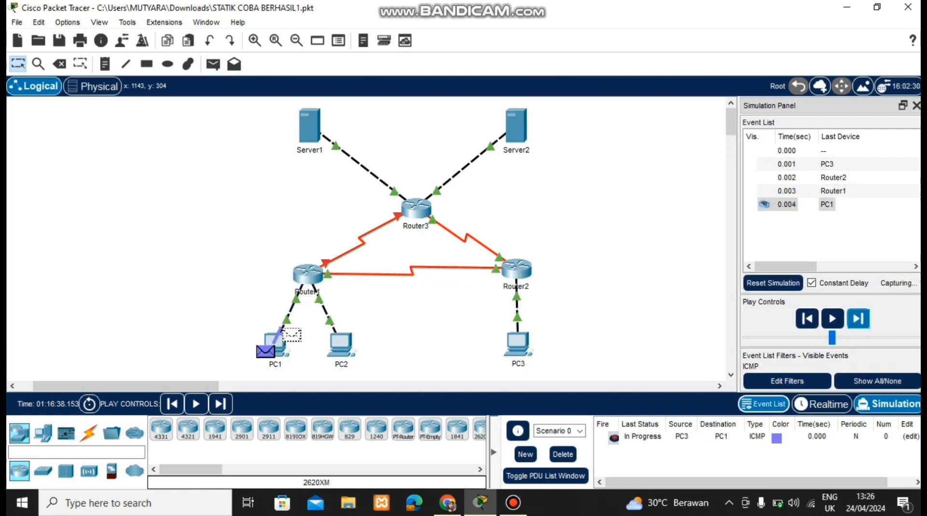
click(857, 319)
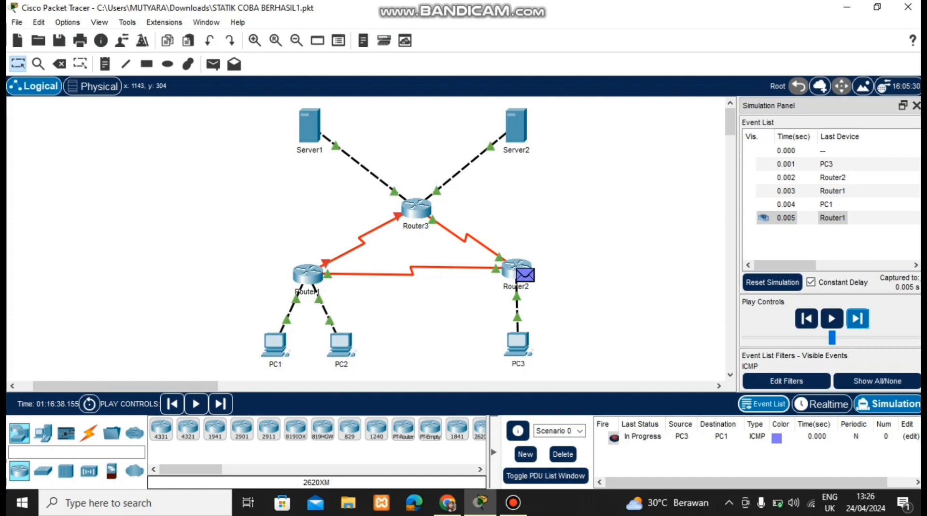
click(858, 318)
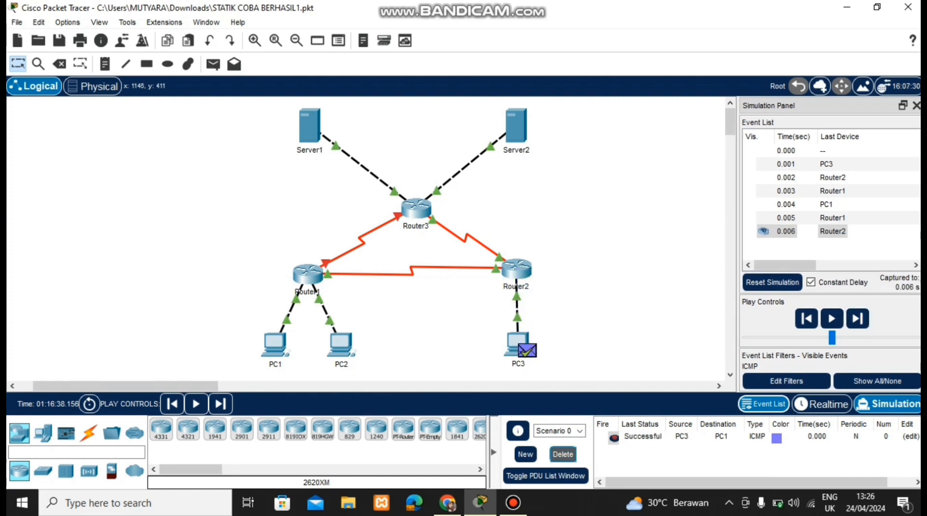
Delete the PC3-to-PC1 scenario and add a simple PDU from PC3 to PC2
click(563, 455)
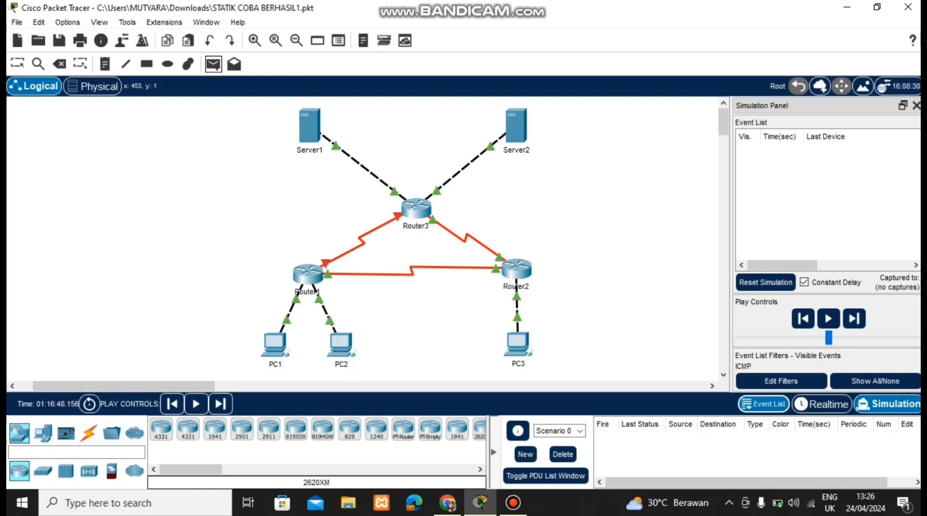
click(213, 64)
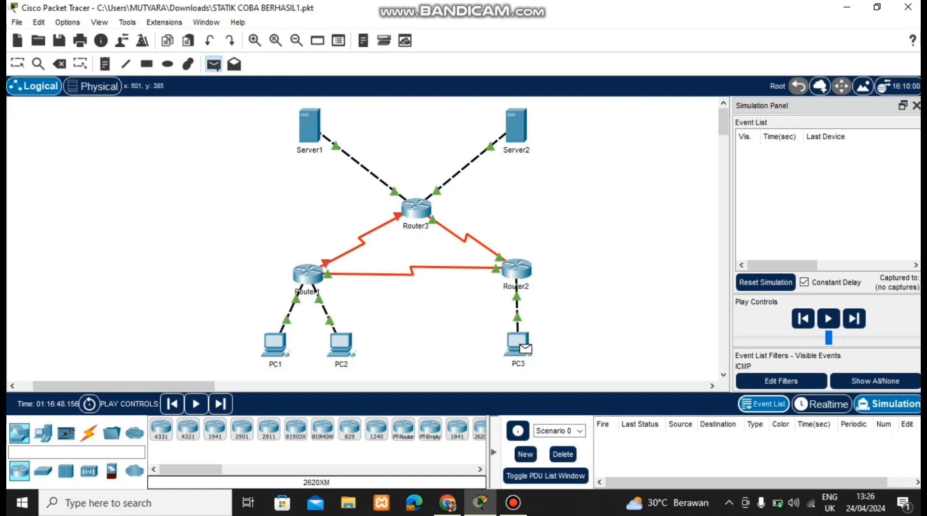
click(526, 349)
click(340, 345)
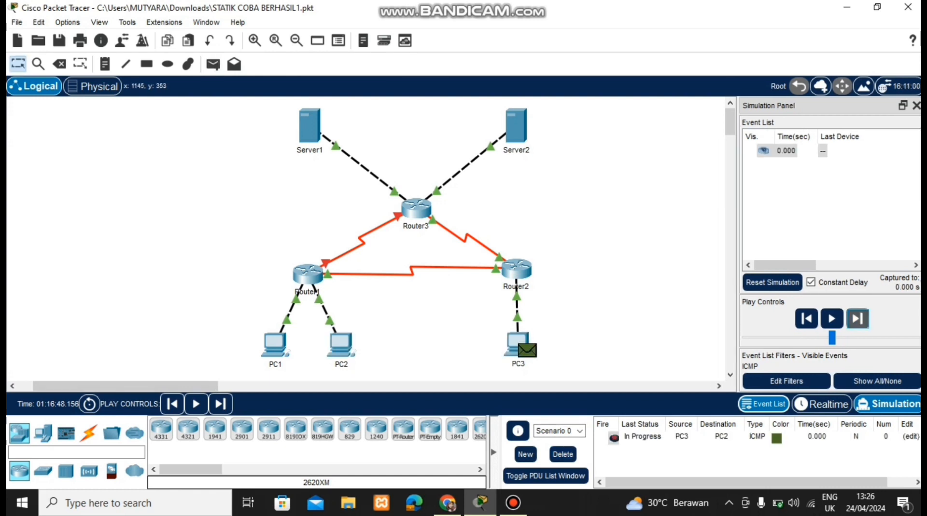
Advance the PC3-to-PC2 simulation event by event until the reply returns to PC3
click(858, 319)
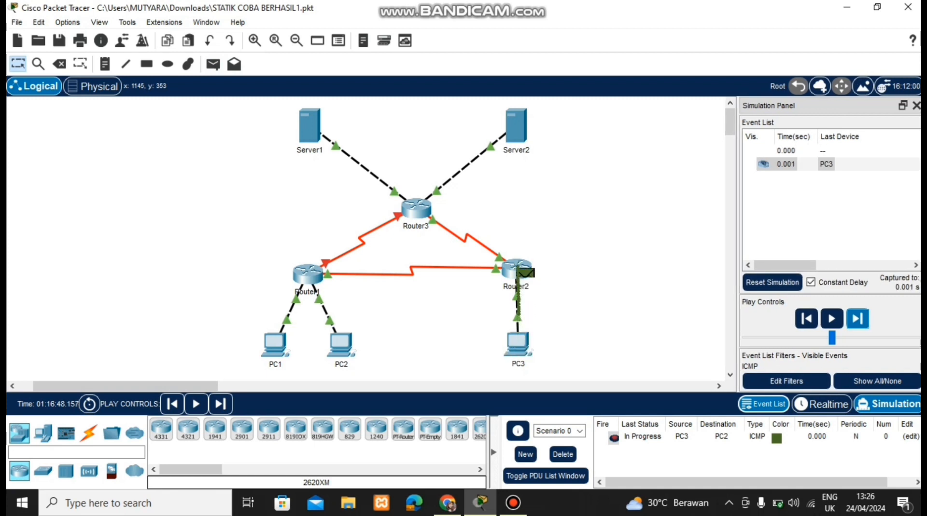
click(857, 318)
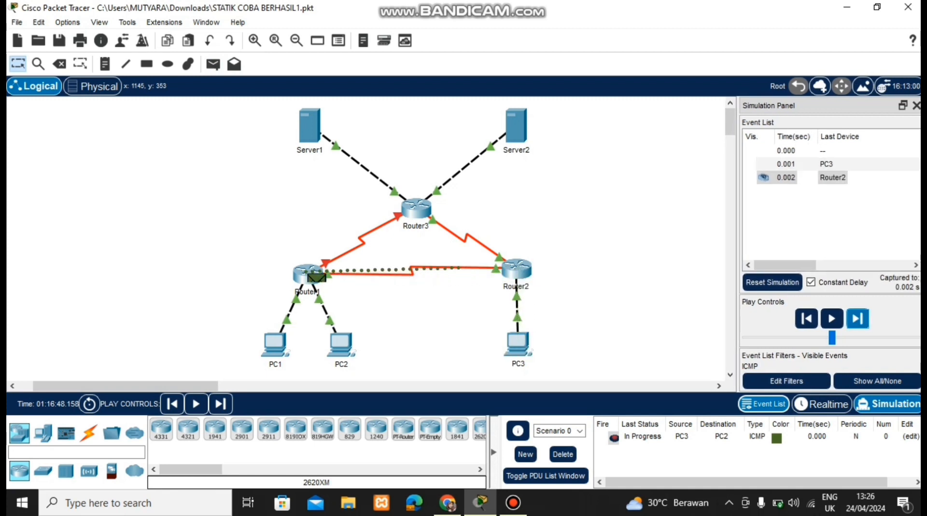
click(858, 318)
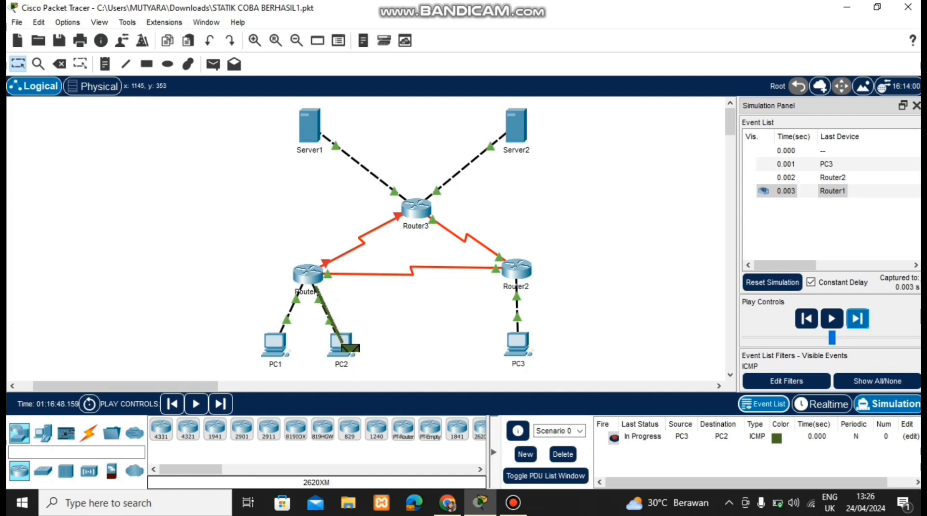
click(857, 319)
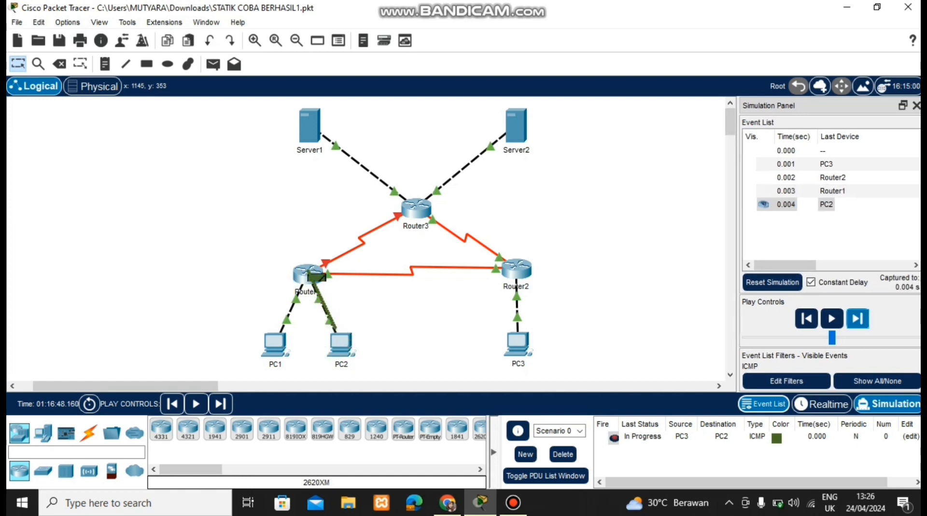
click(857, 319)
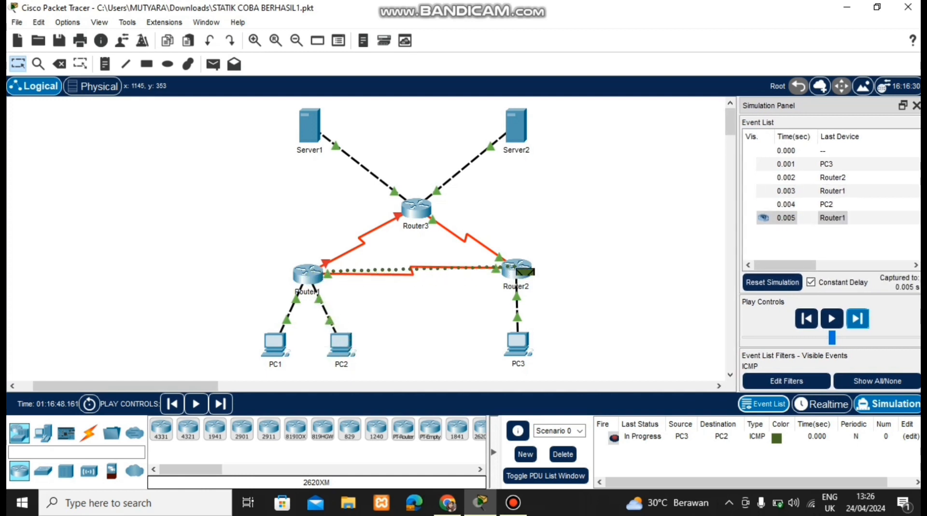
click(857, 319)
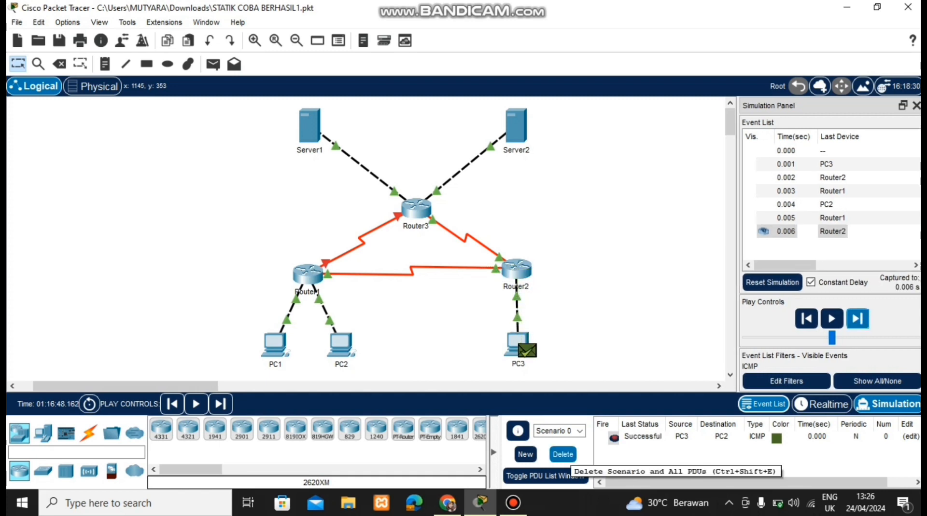
Delete the PC3-to-PC2 scenario and add a simple PDU from PC3 to Server1
click(563, 454)
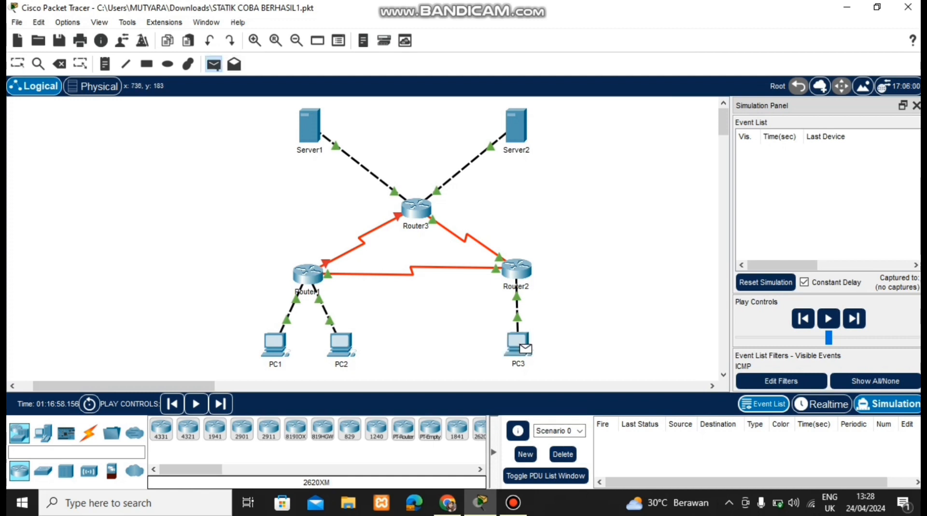
click(519, 345)
click(309, 125)
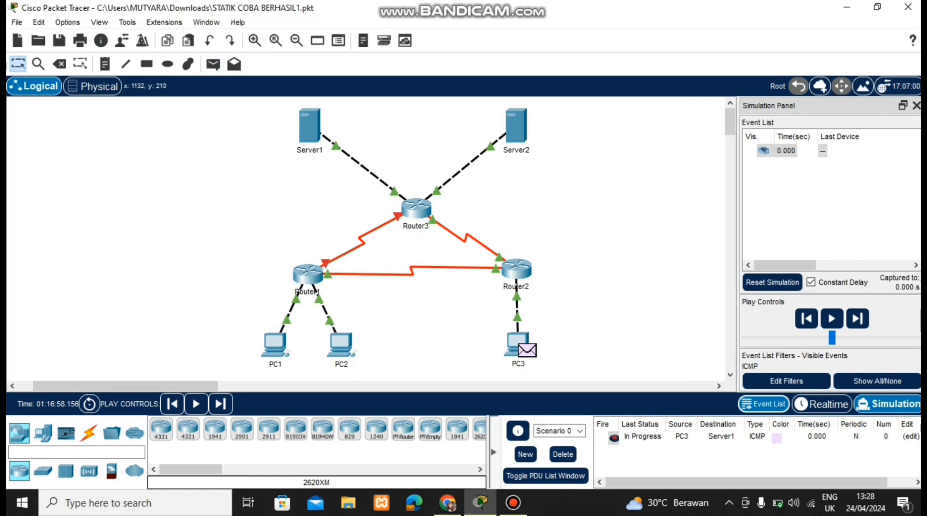
Advance the PC3-to-Server1 simulation event by event until the reply returns to PC3
click(858, 318)
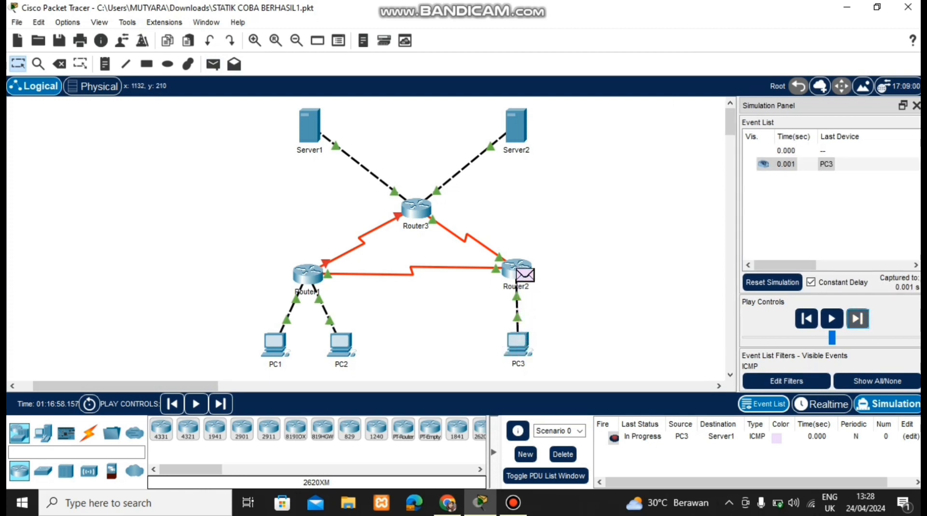
click(857, 319)
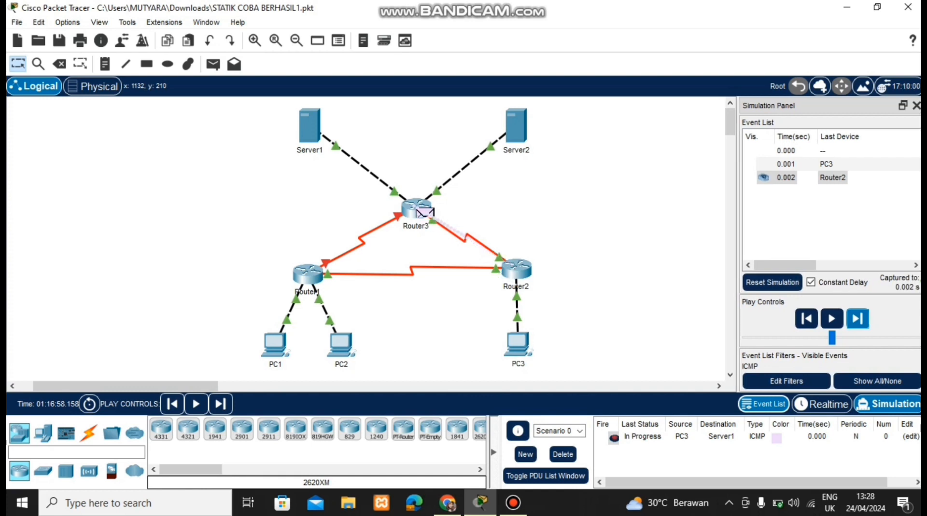
click(858, 318)
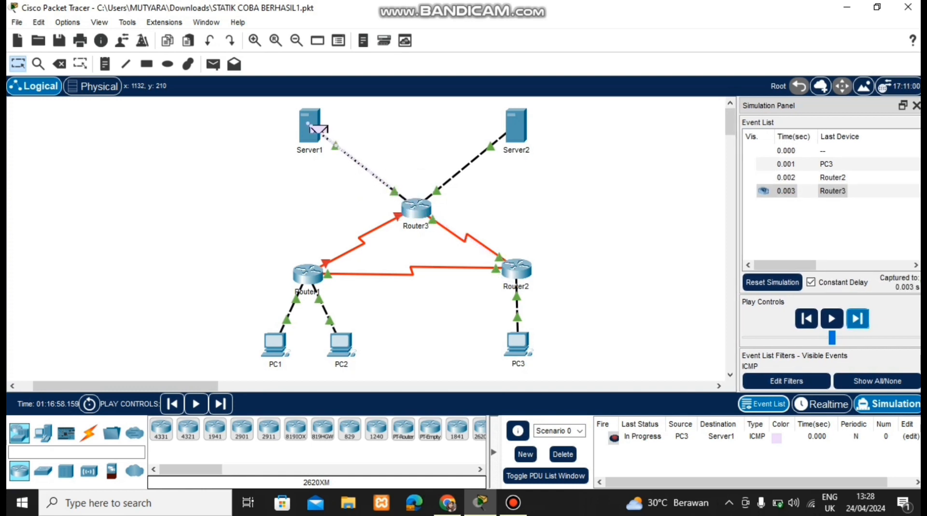
click(857, 318)
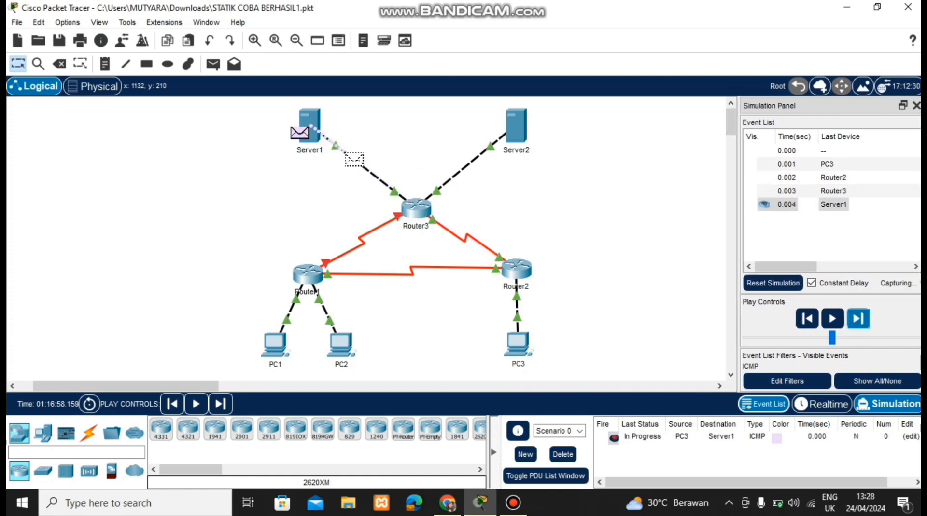
click(857, 319)
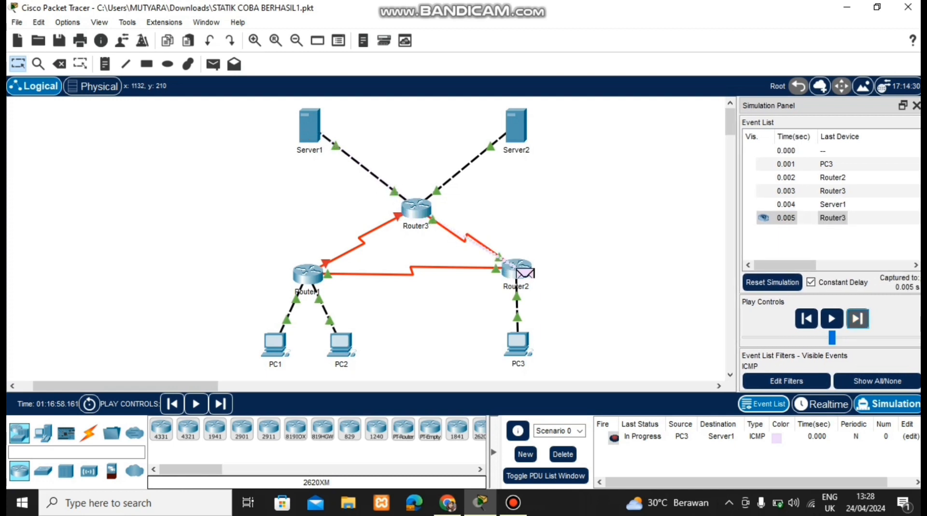
click(857, 318)
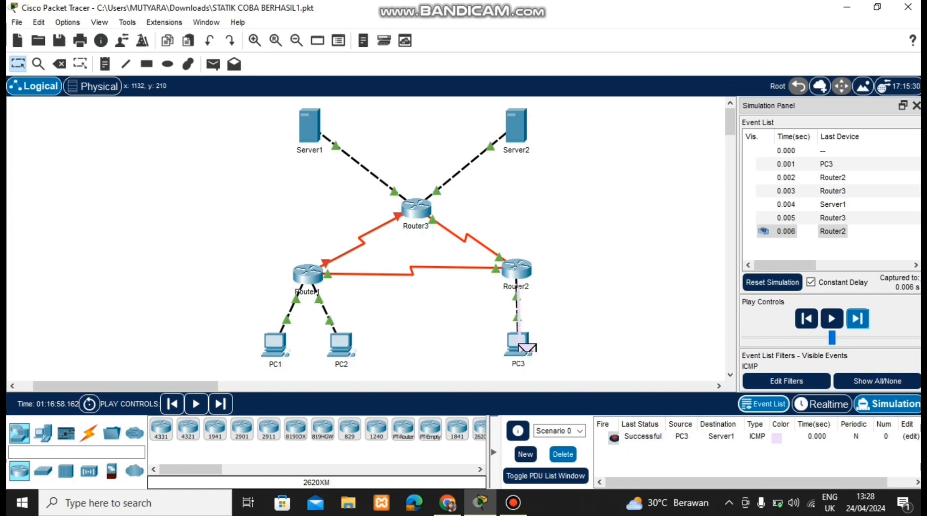
Delete the PC3-to-Server1 scenario and add a simple PDU from PC3 to Server2
click(563, 455)
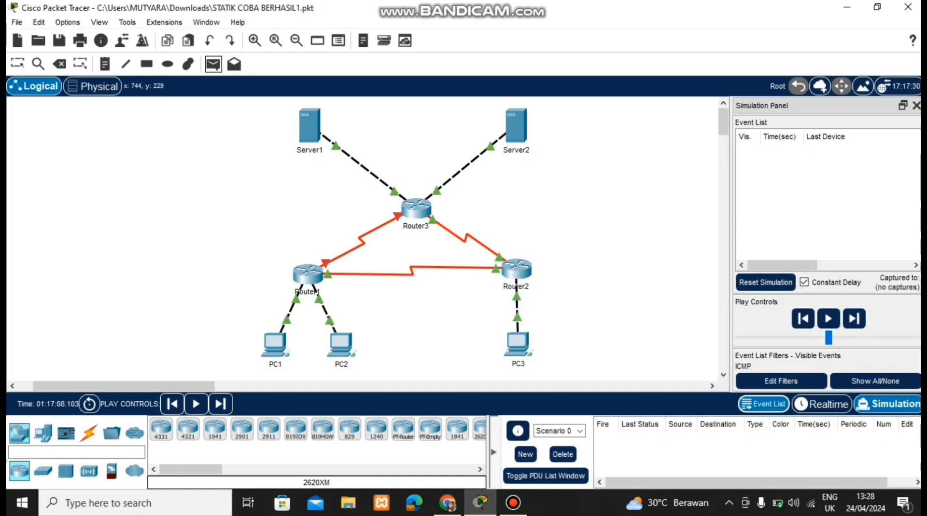
click(525, 349)
click(516, 125)
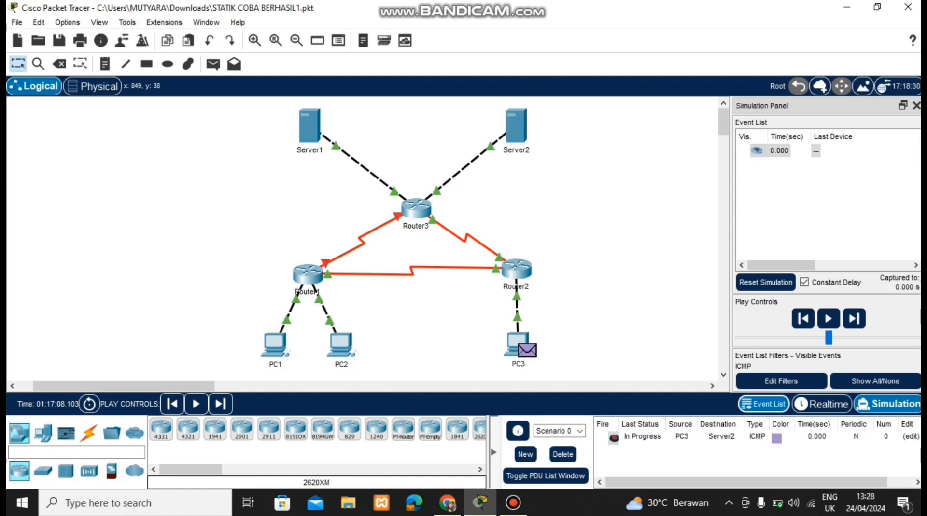
Advance the PC3-to-Server2 simulation event by event until the reply returns to PC3
click(854, 318)
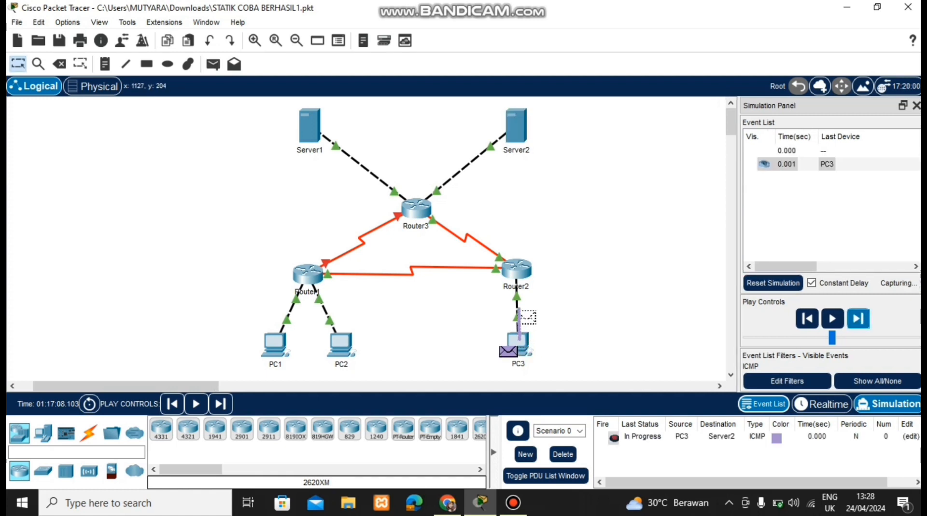
click(857, 319)
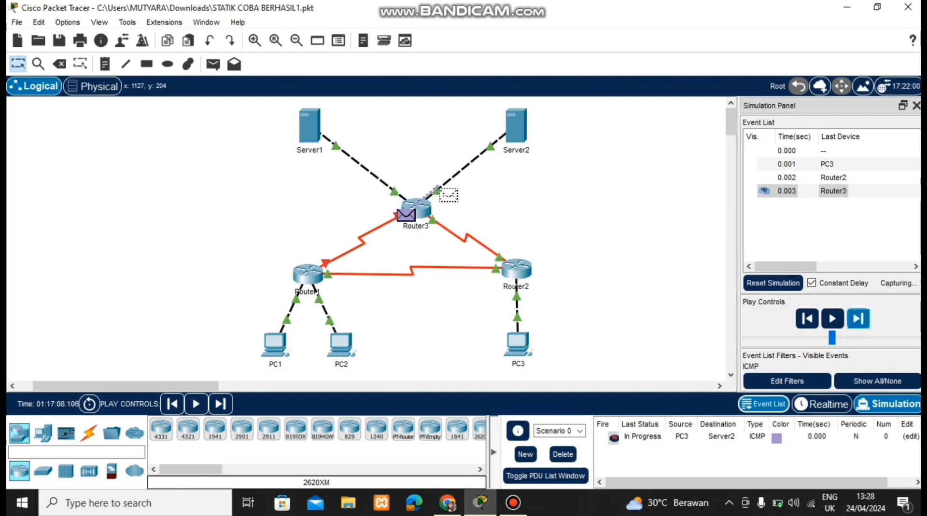
click(857, 319)
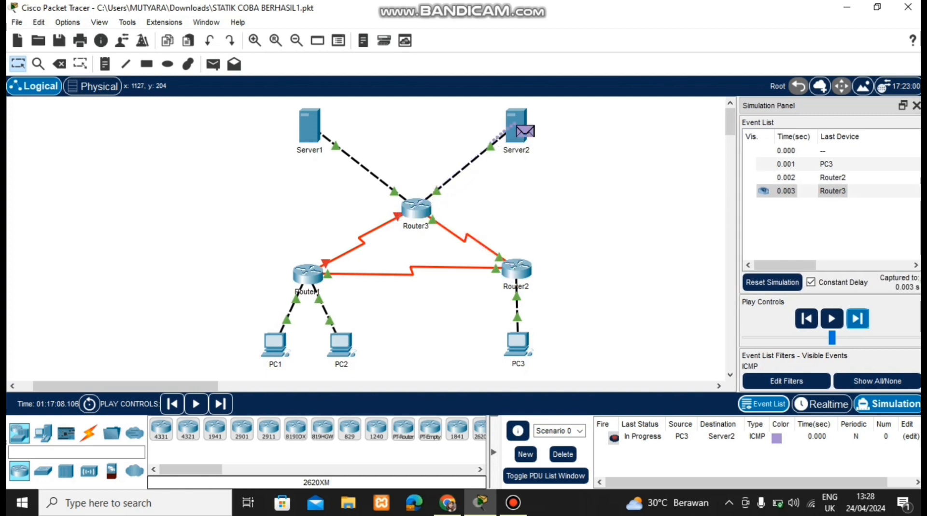
click(858, 319)
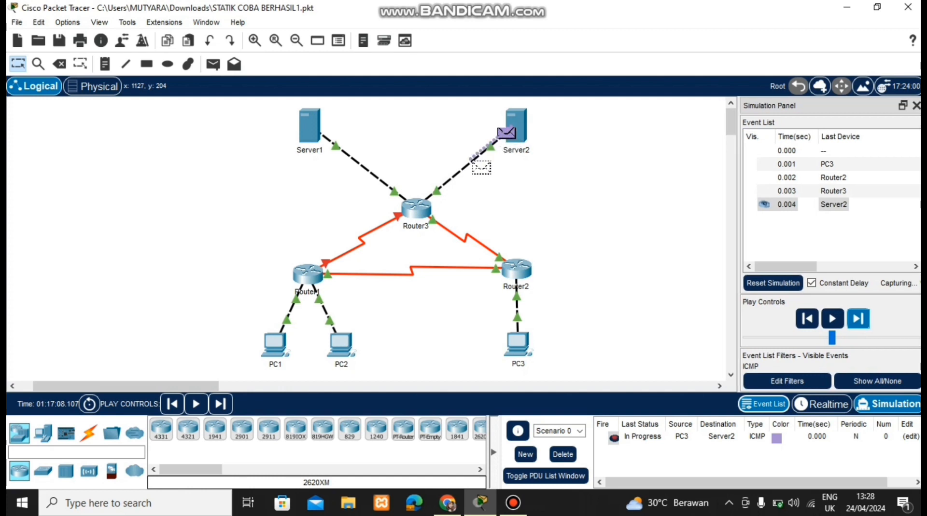
click(857, 319)
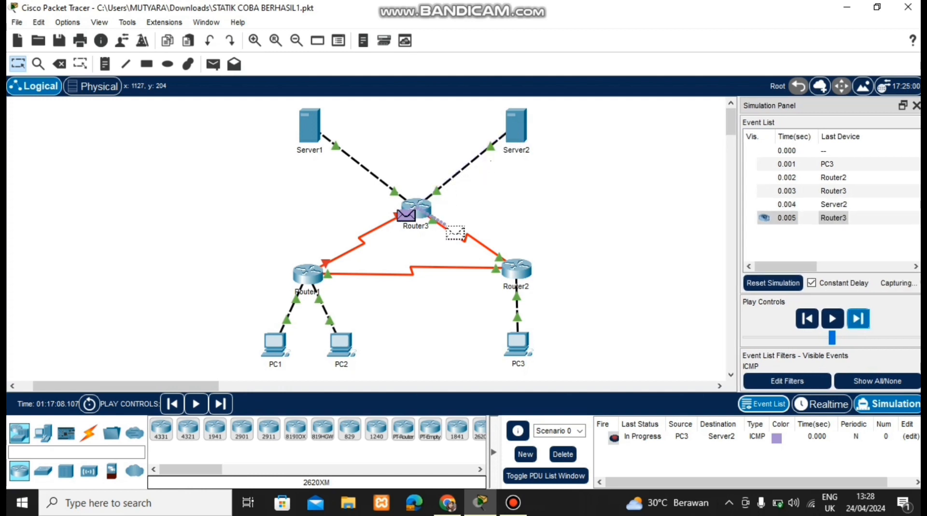
click(857, 319)
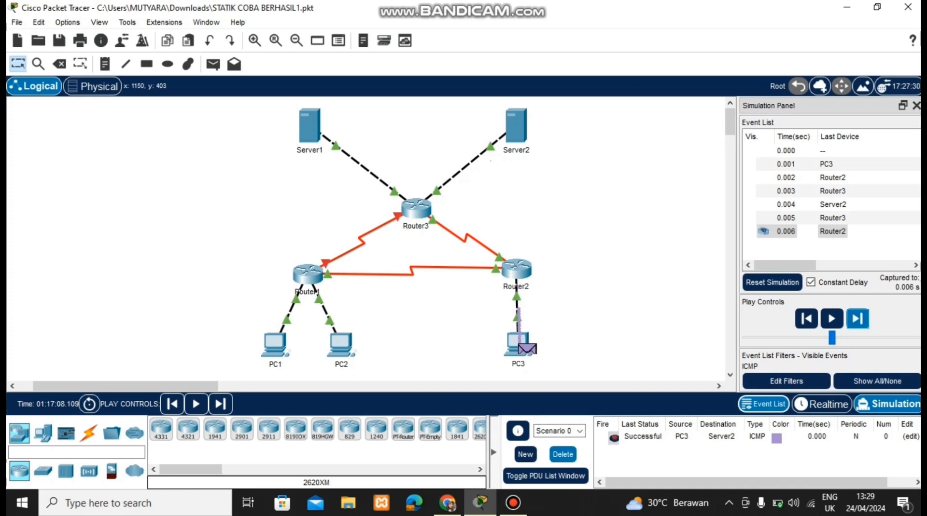
Delete the PC3-to-Server2 scenario and add a simple PDU from Server1 to Server2
click(563, 454)
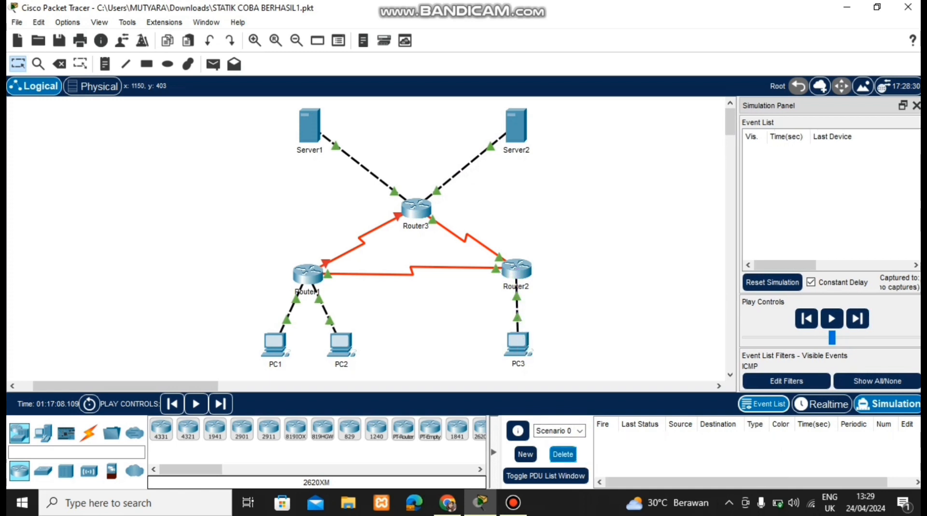
click(234, 64)
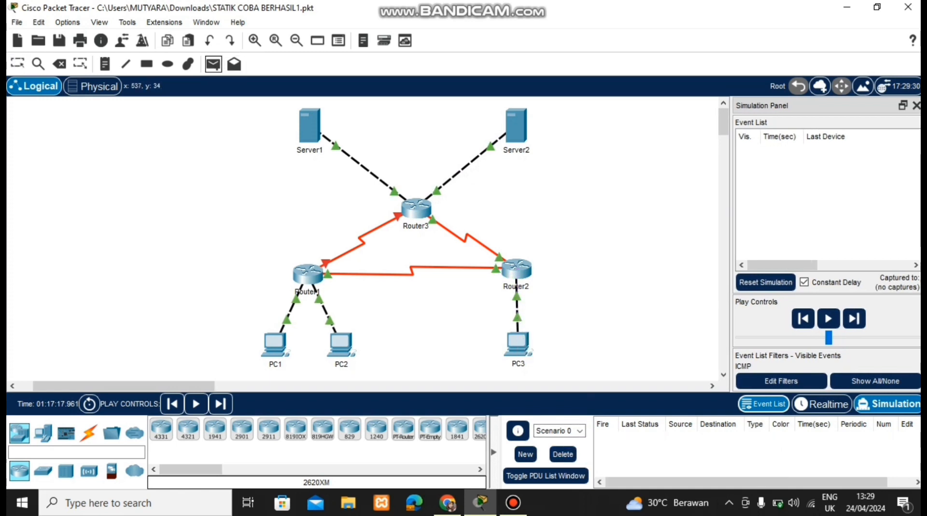
click(313, 127)
click(516, 125)
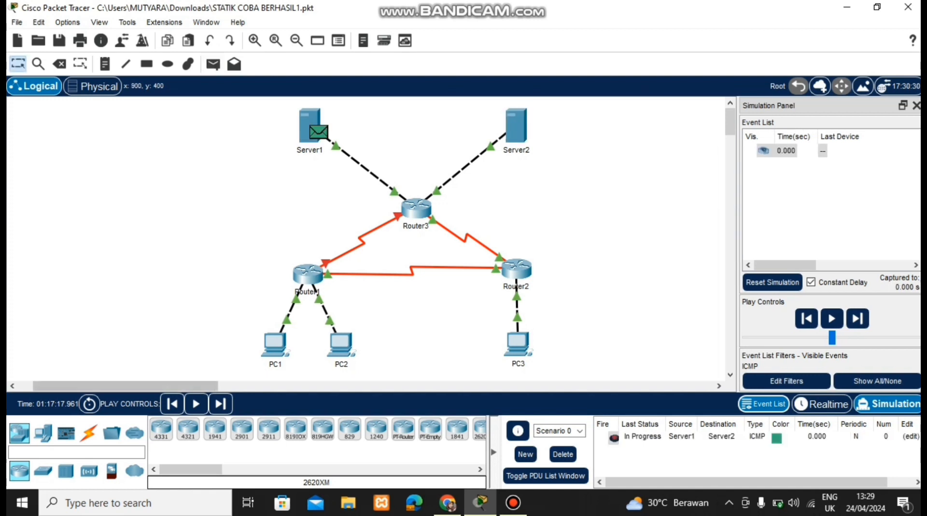
Advance the Server1-to-Server2 simulation event by event until the reply returns to Server1
click(857, 319)
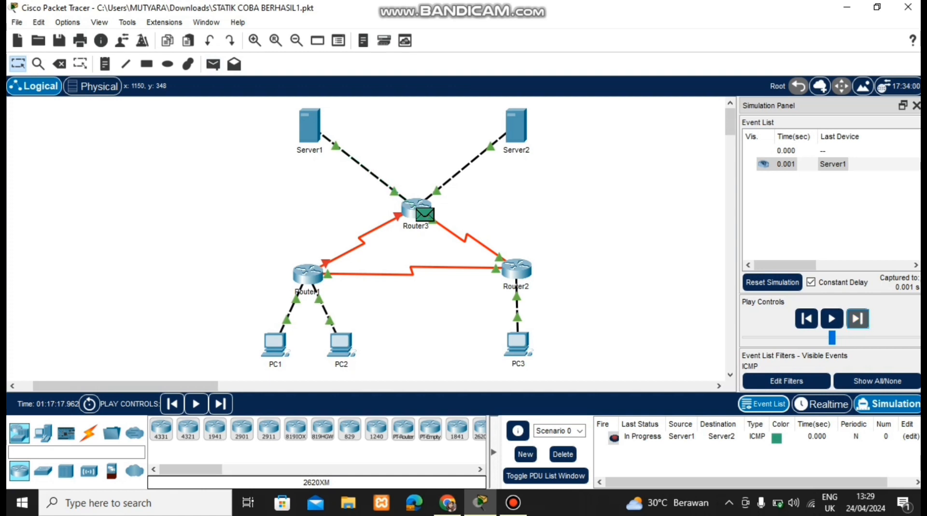
click(857, 318)
click(858, 319)
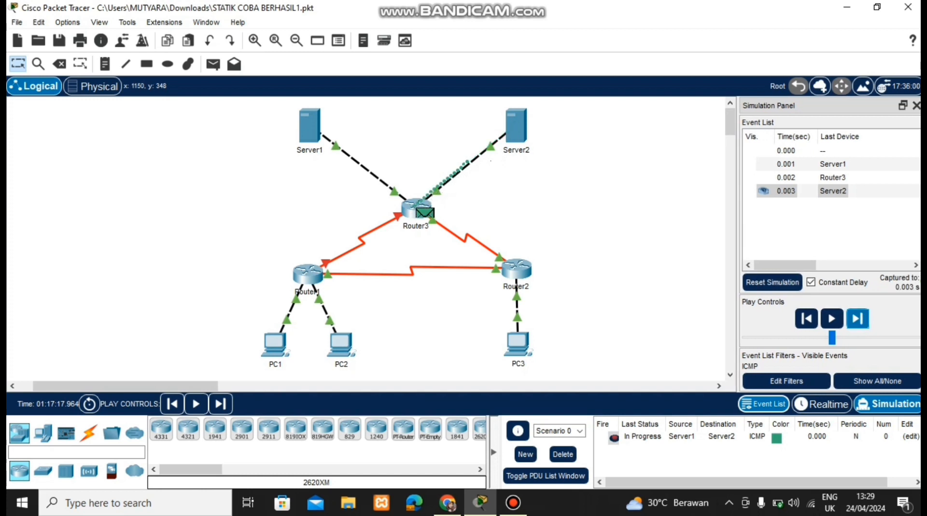
click(857, 319)
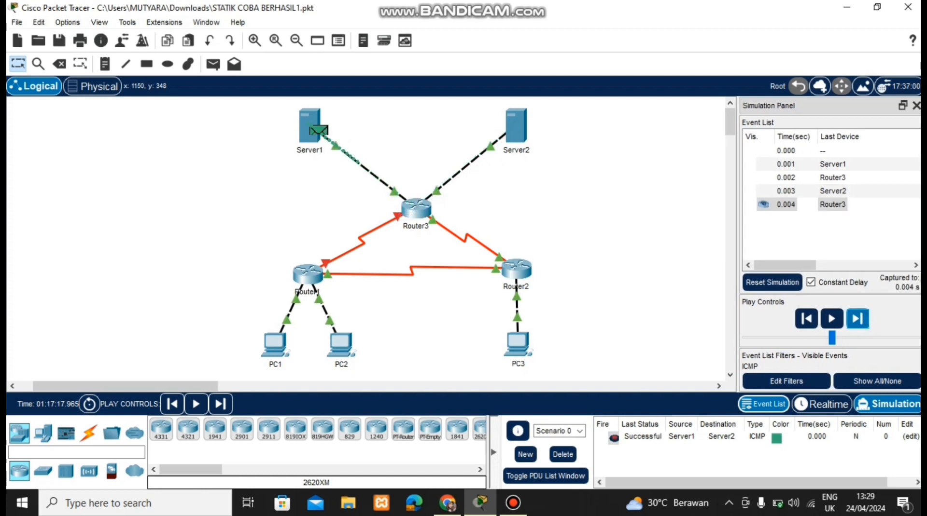
Delete the Server1-to-Server2 scenario and add a simple PDU from Server1 to PC1
click(563, 455)
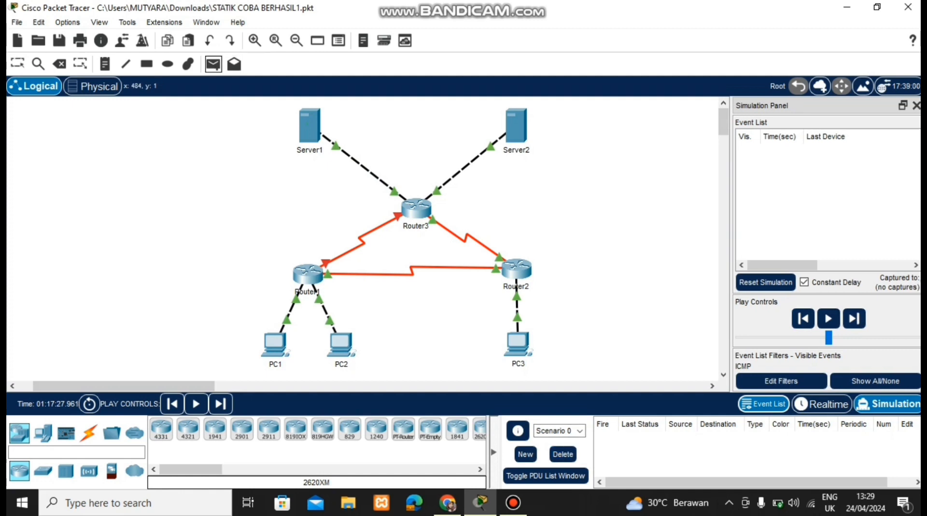
click(213, 64)
click(311, 127)
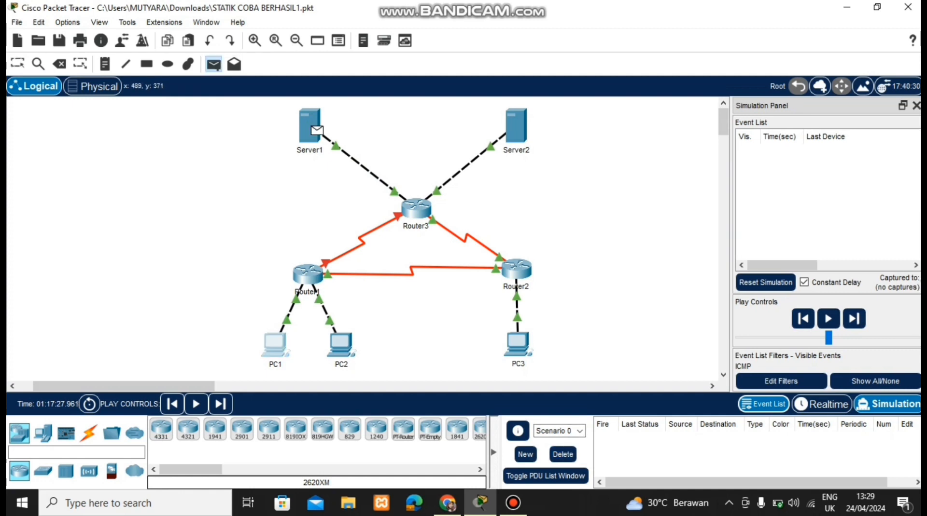
click(276, 344)
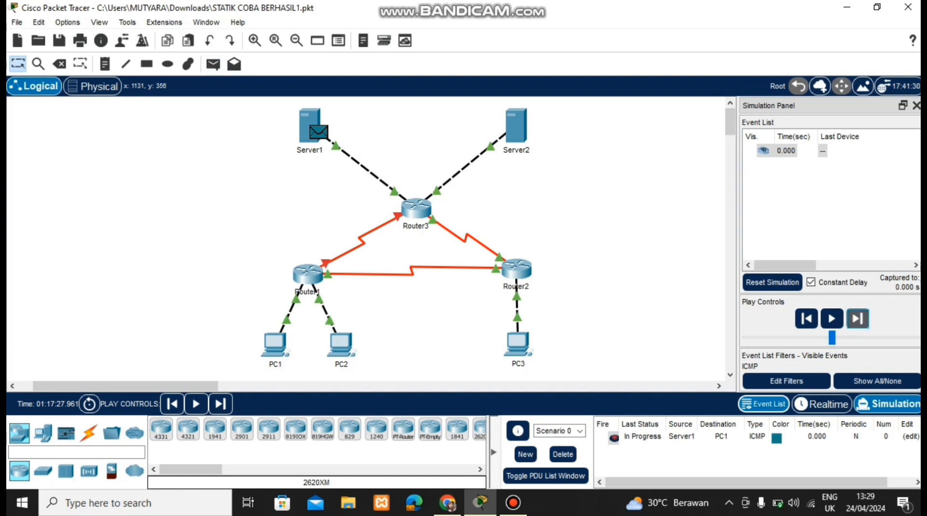
Advance the Server1-to-PC1 simulation event by event until the reply returns to Server1
click(857, 319)
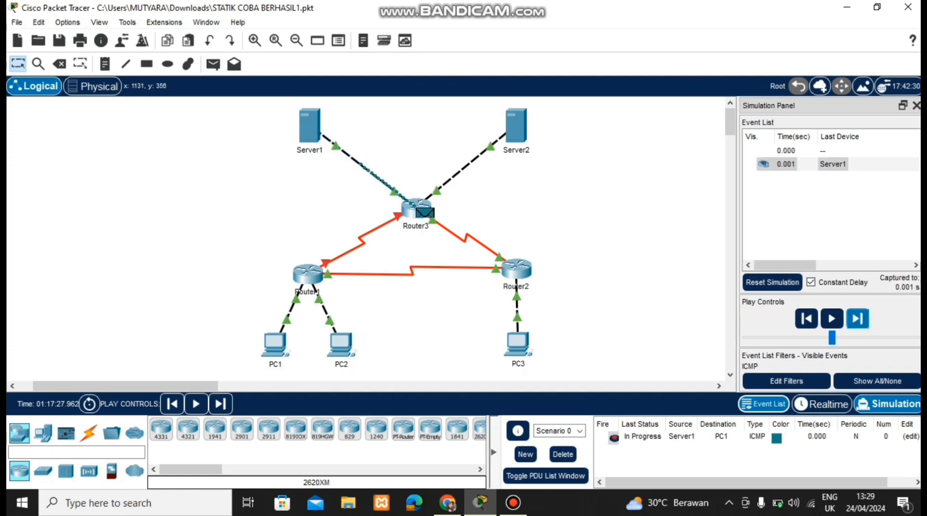
click(857, 318)
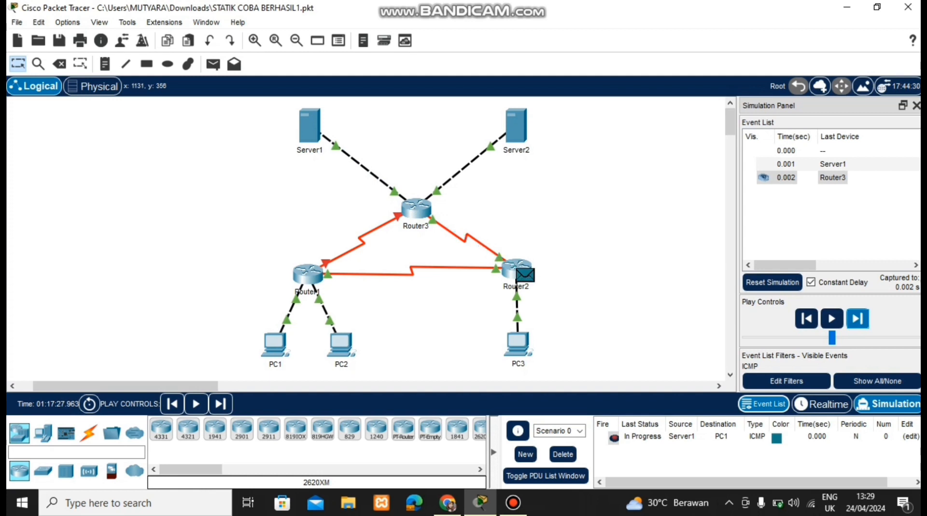
click(857, 319)
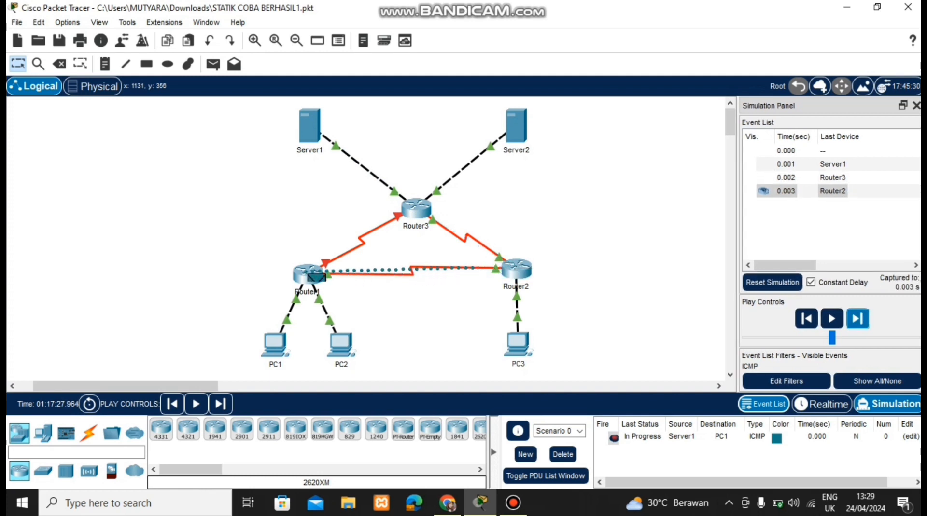
click(857, 318)
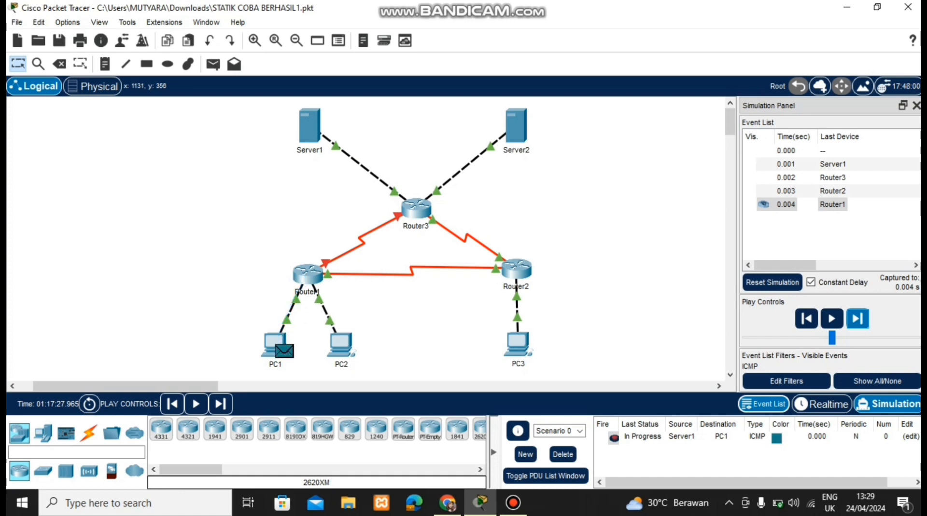
click(857, 319)
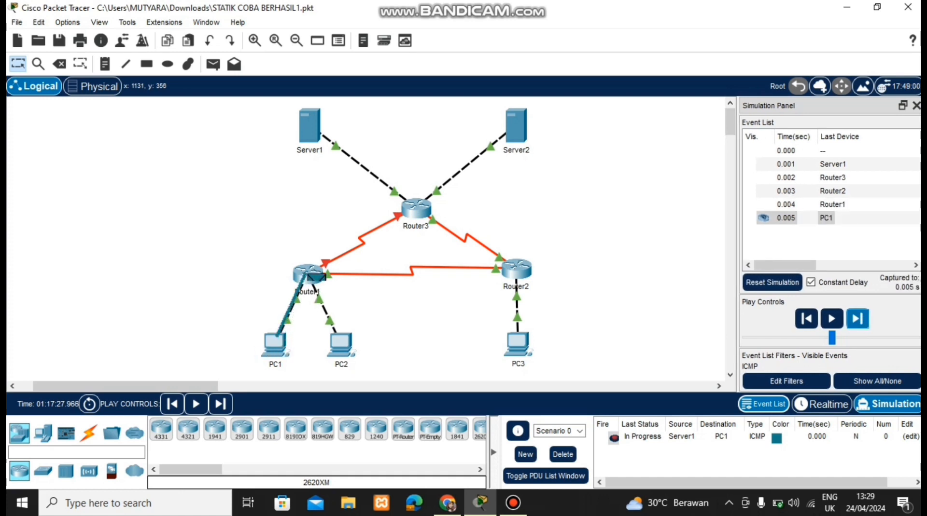
click(857, 319)
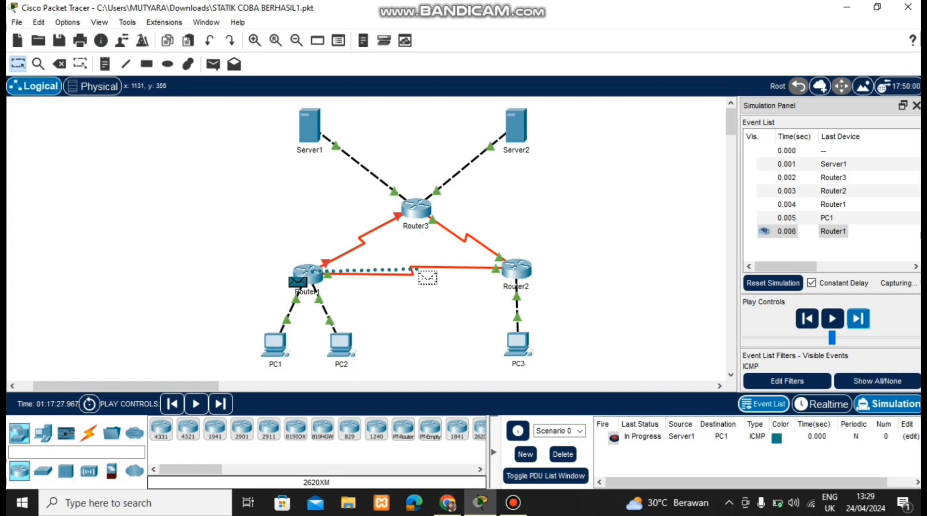
click(857, 319)
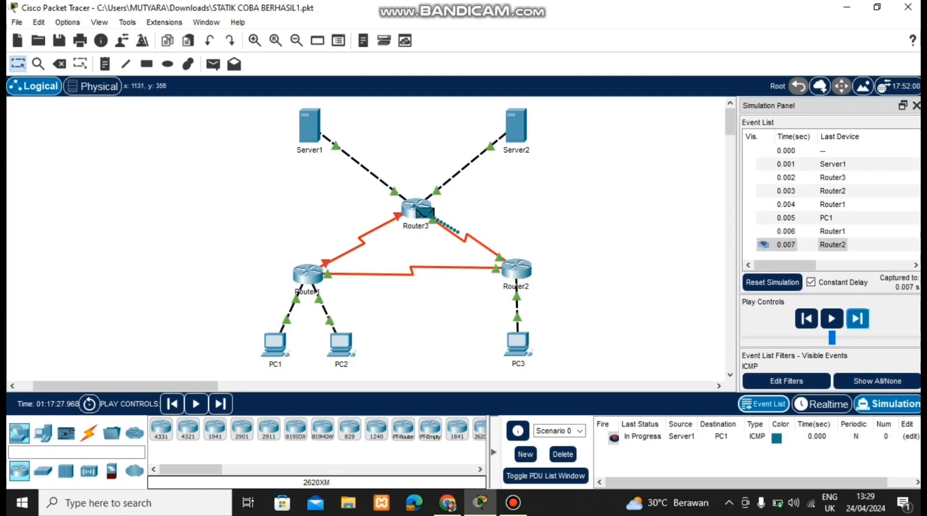
click(857, 319)
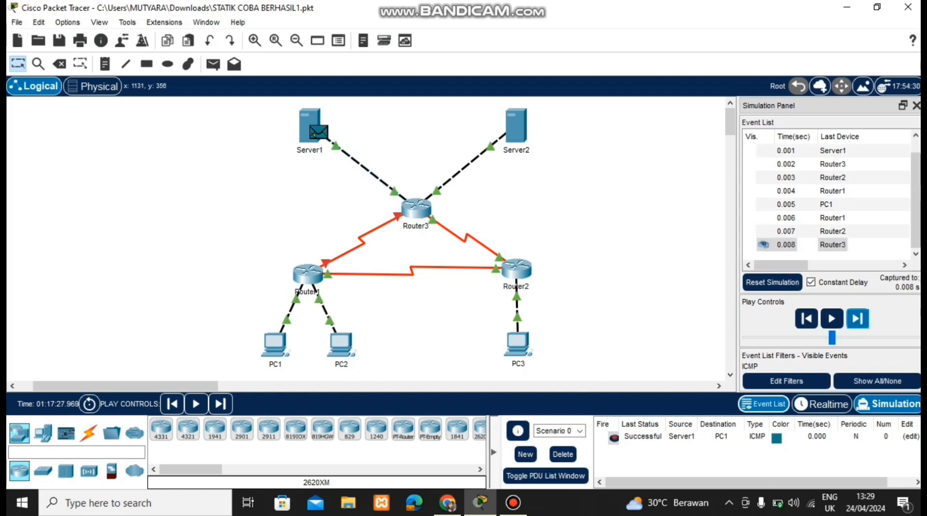
Delete the Server1-to-PC1 scenario and add a simple PDU from Server1 to PC2
click(562, 454)
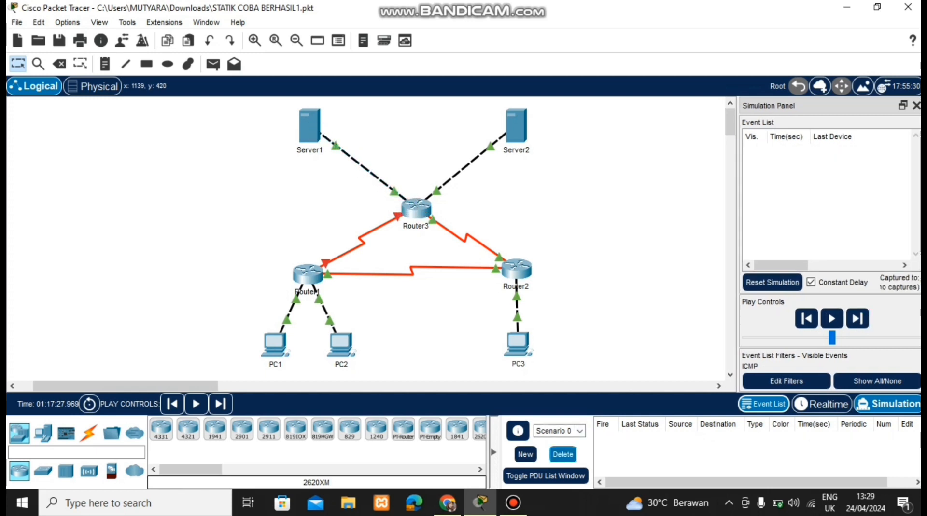
click(213, 64)
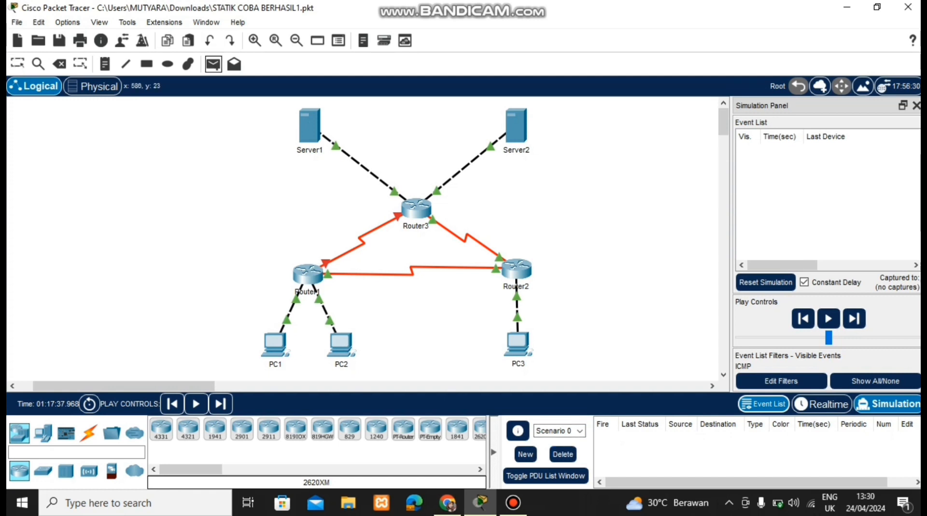
click(313, 128)
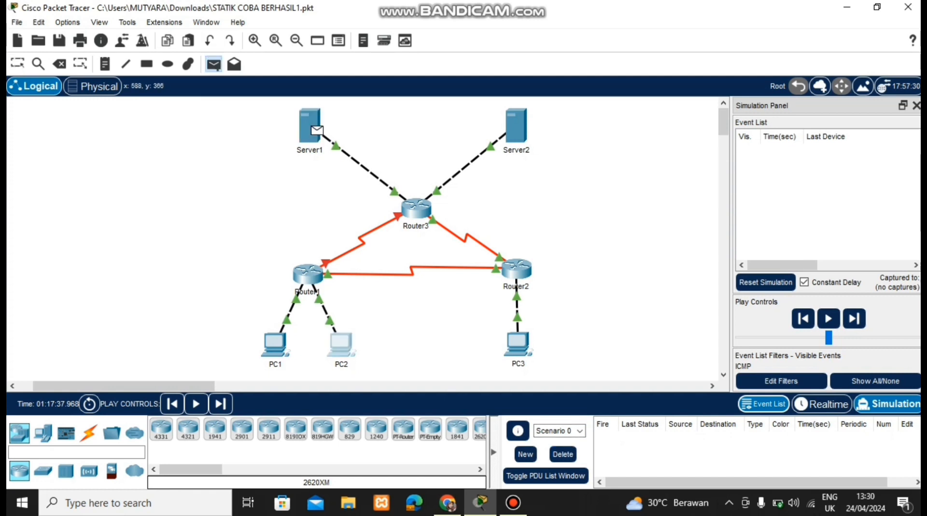
click(340, 344)
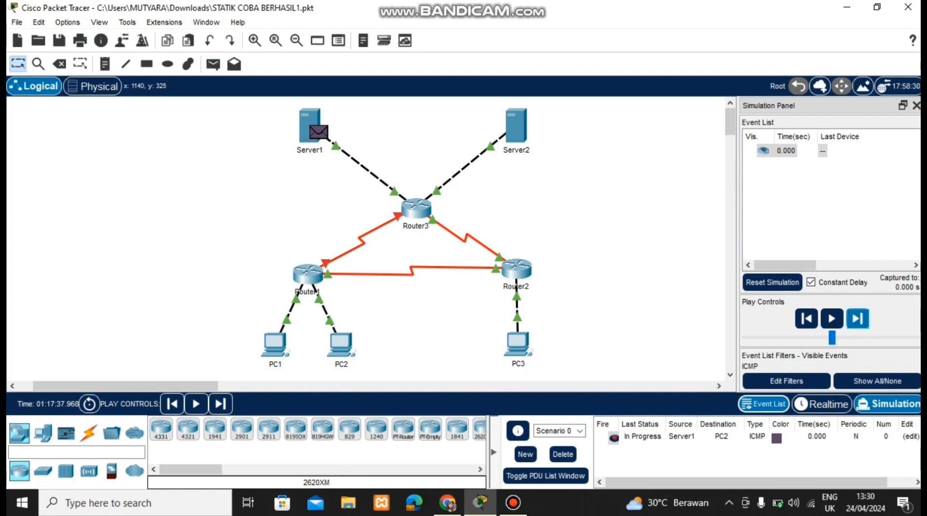
Advance the Server1-to-PC2 simulation event by event until the reply returns to Server1
click(857, 319)
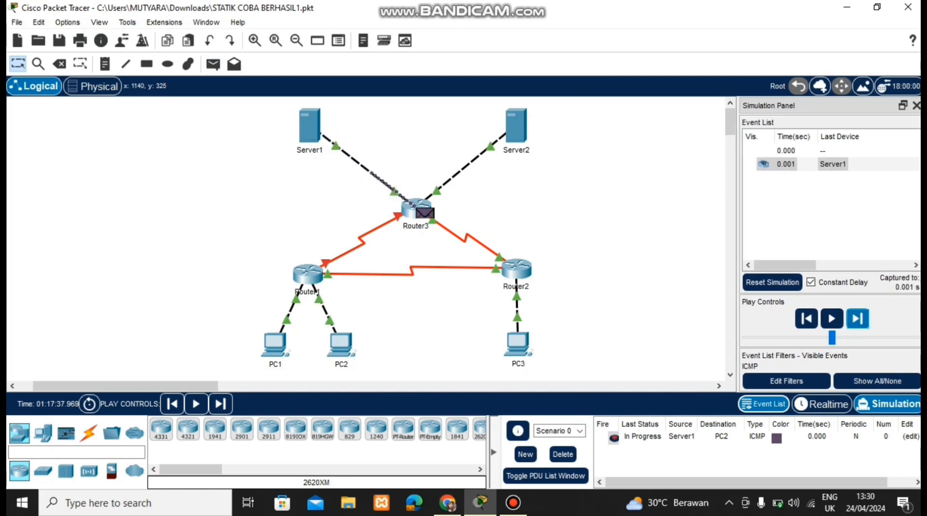
click(857, 319)
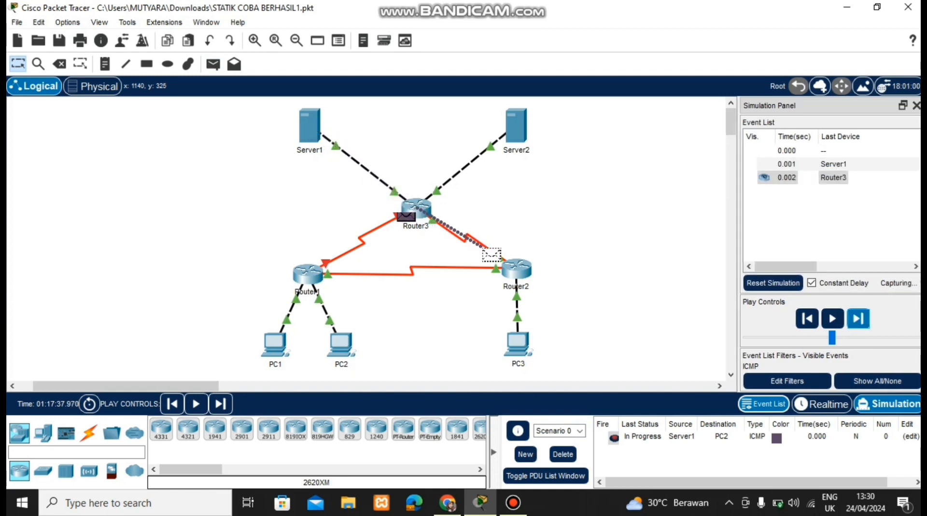
click(857, 318)
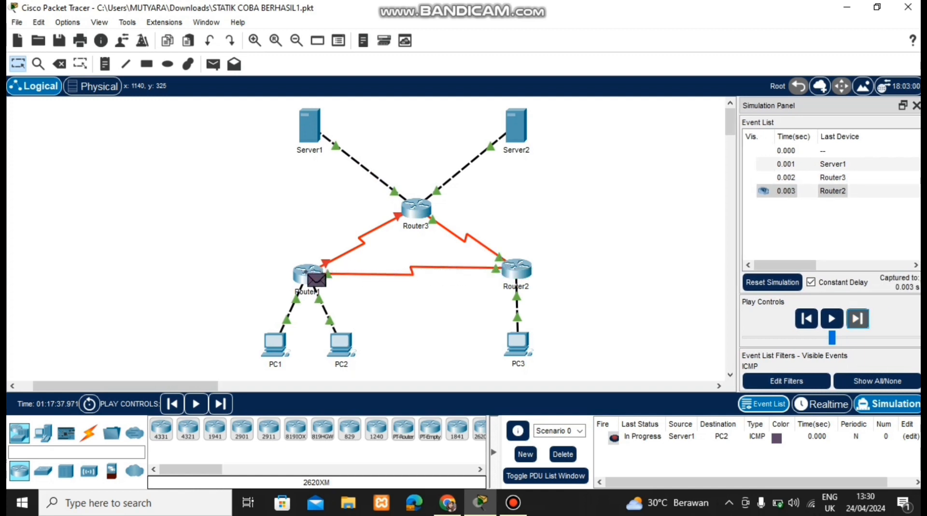
click(858, 319)
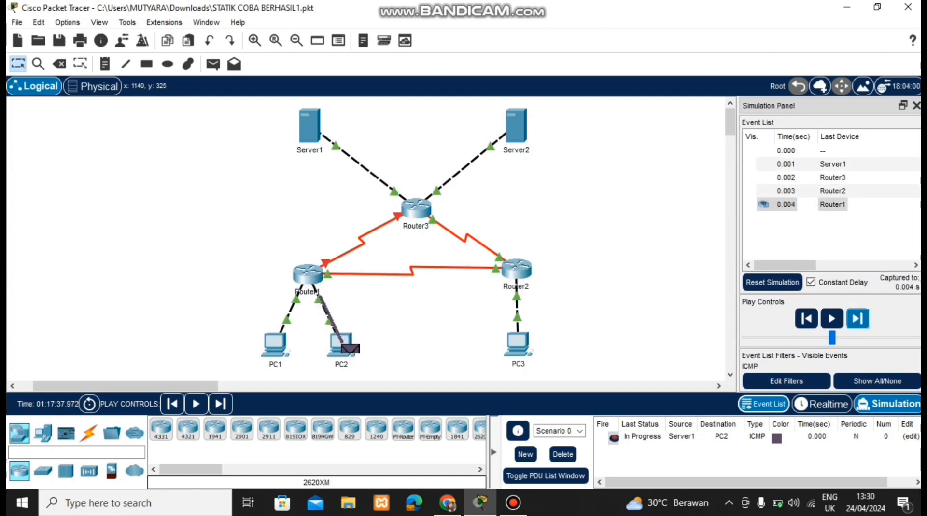
click(857, 319)
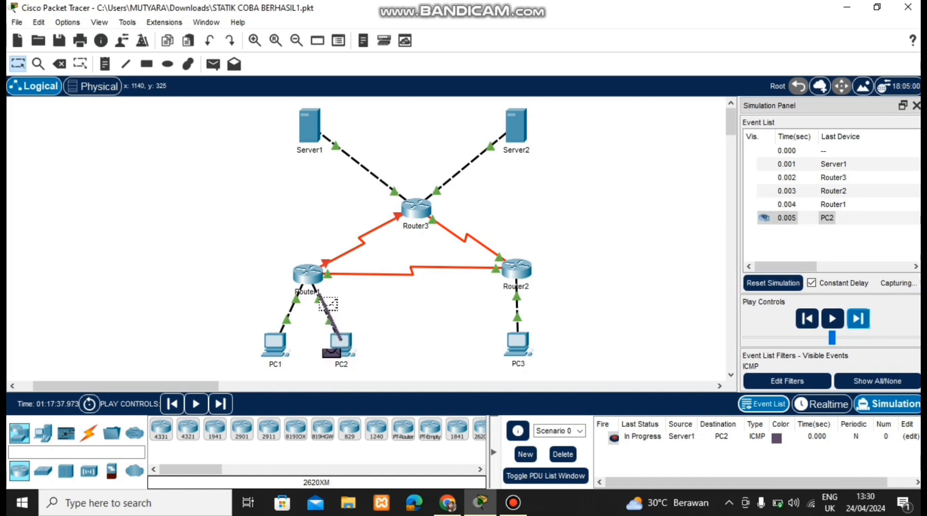
click(857, 318)
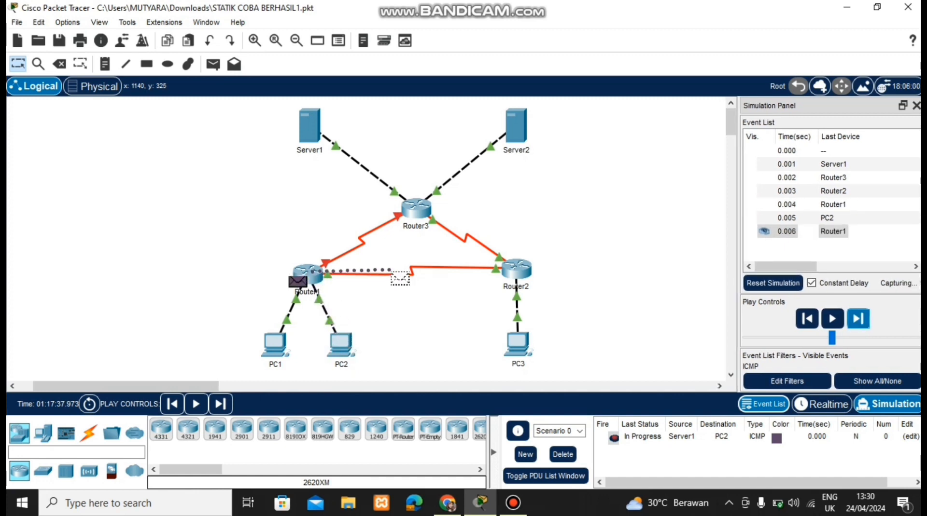
click(857, 319)
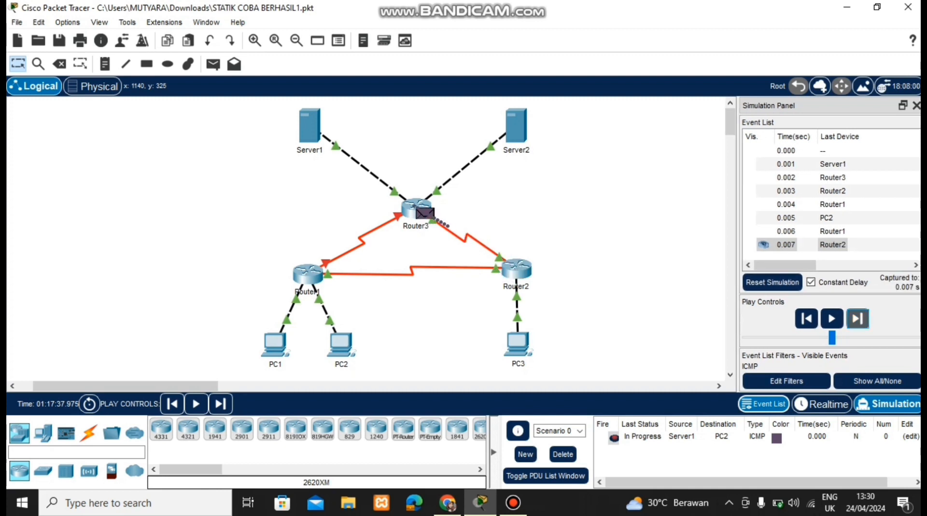
click(858, 319)
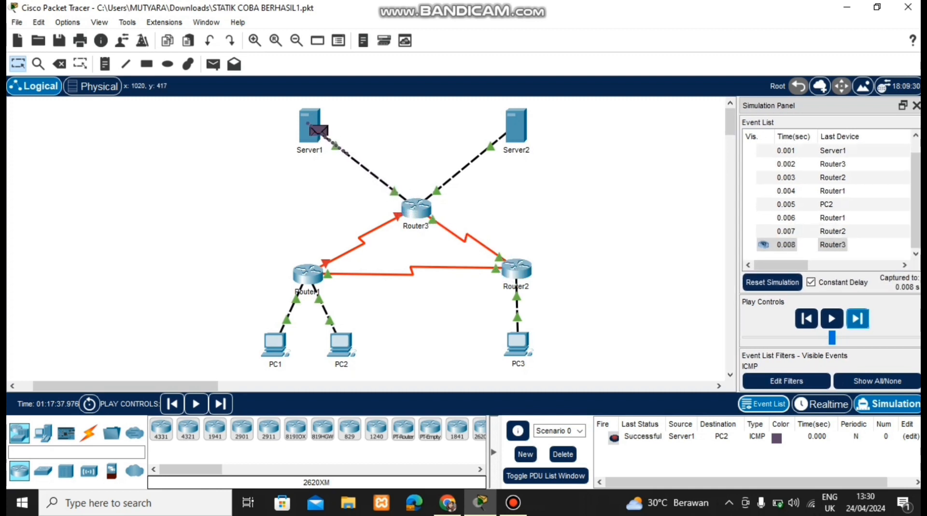
Delete the Server1-to-PC2 scenario and add a simple PDU from Server1 to PC3
click(562, 454)
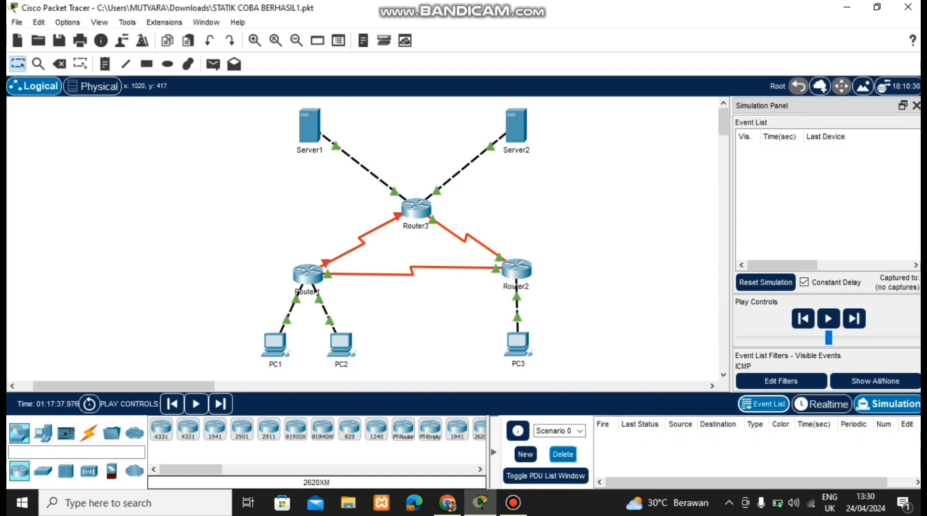
key(p)
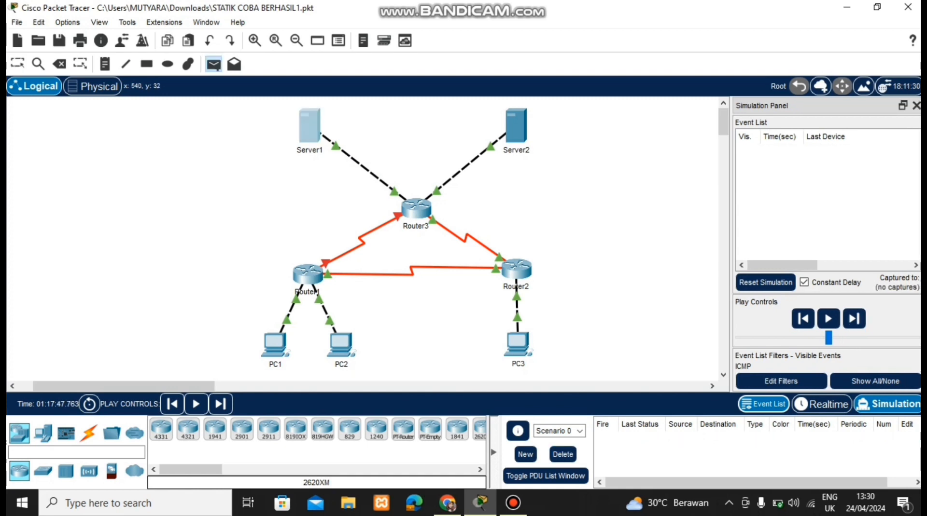
click(316, 130)
click(518, 345)
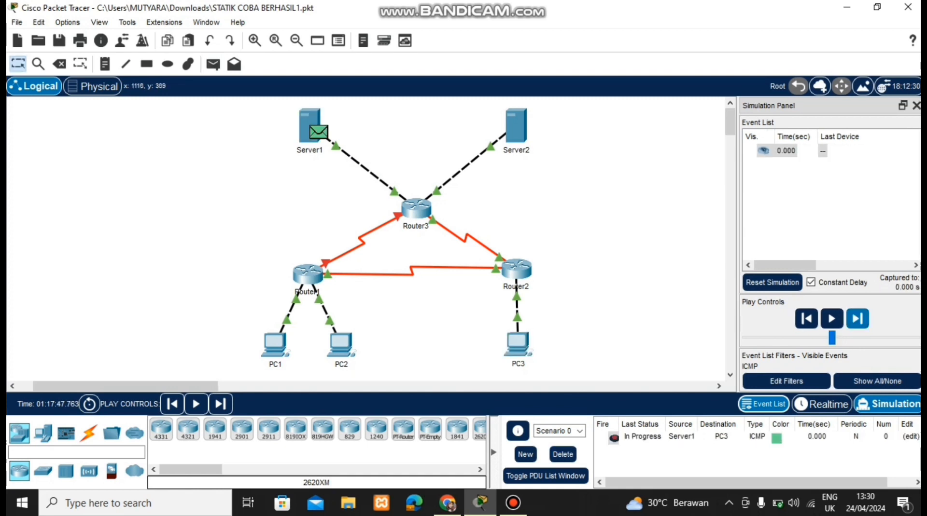
Advance the Server1-to-PC3 simulation event by event until the reply returns to Server1, and delete the scenario
click(857, 318)
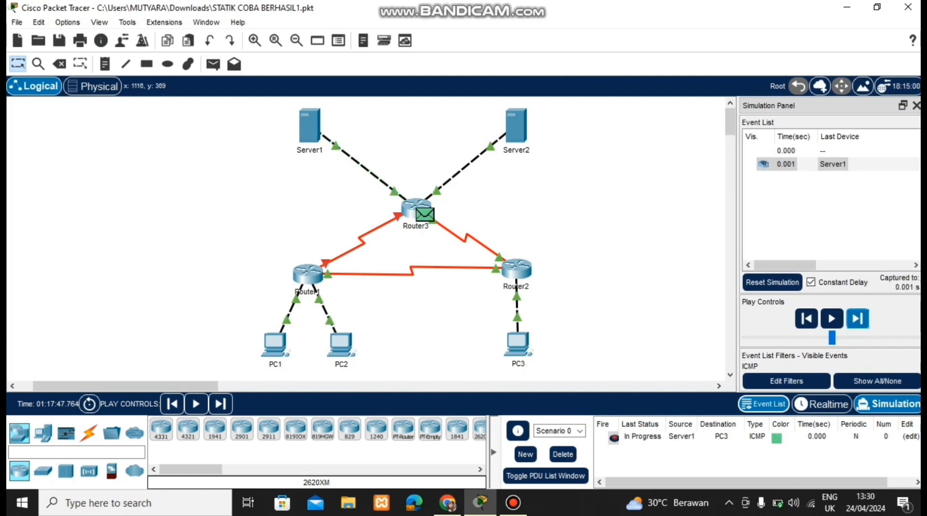
click(857, 318)
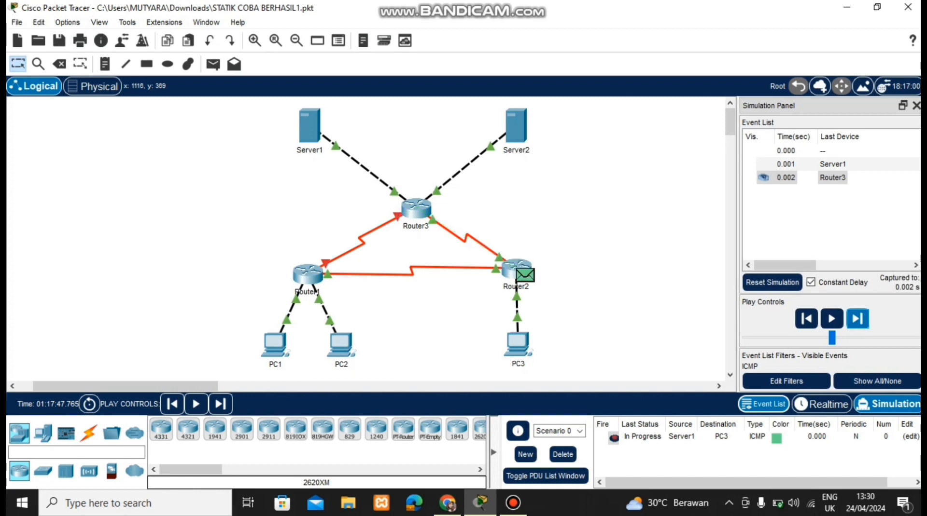
click(857, 319)
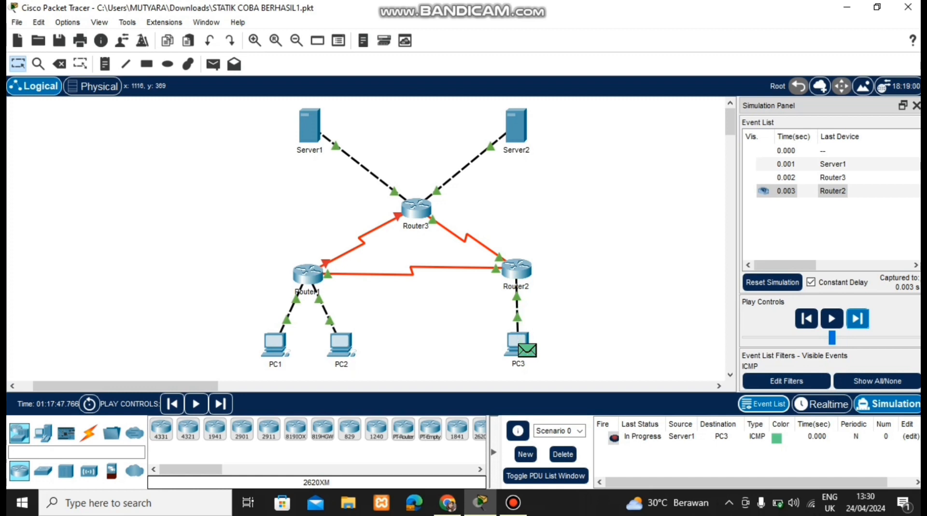
click(857, 319)
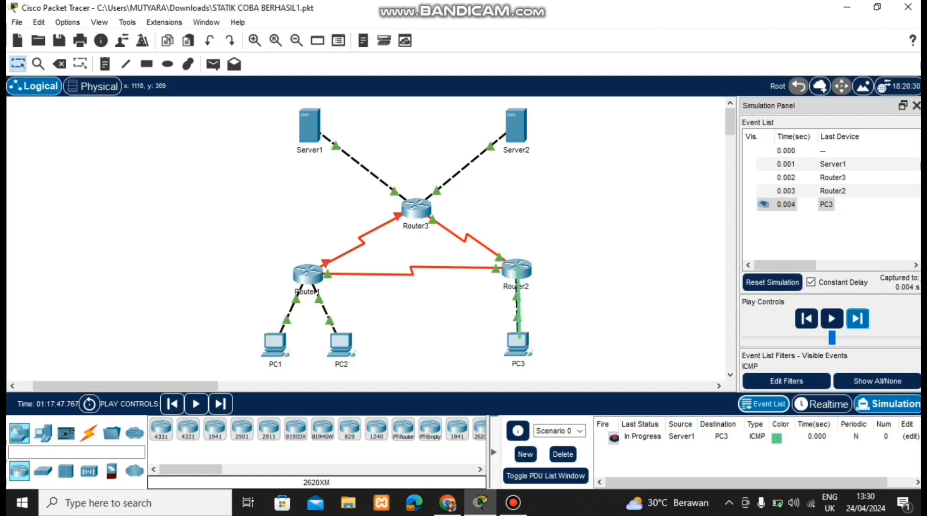
click(858, 318)
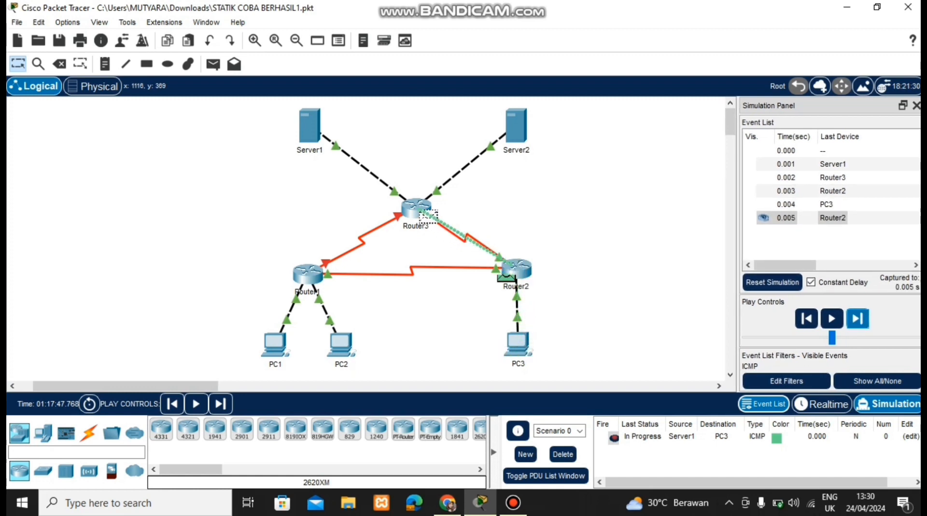
click(858, 319)
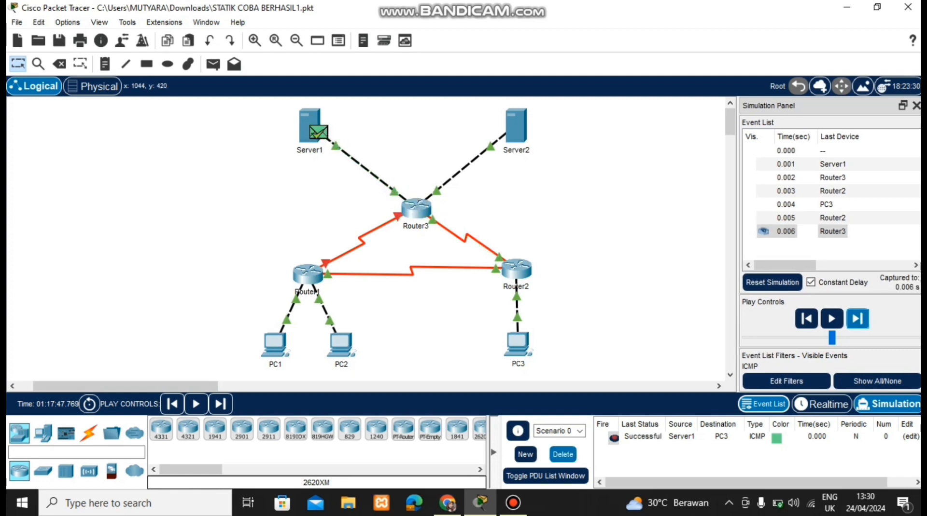
click(563, 455)
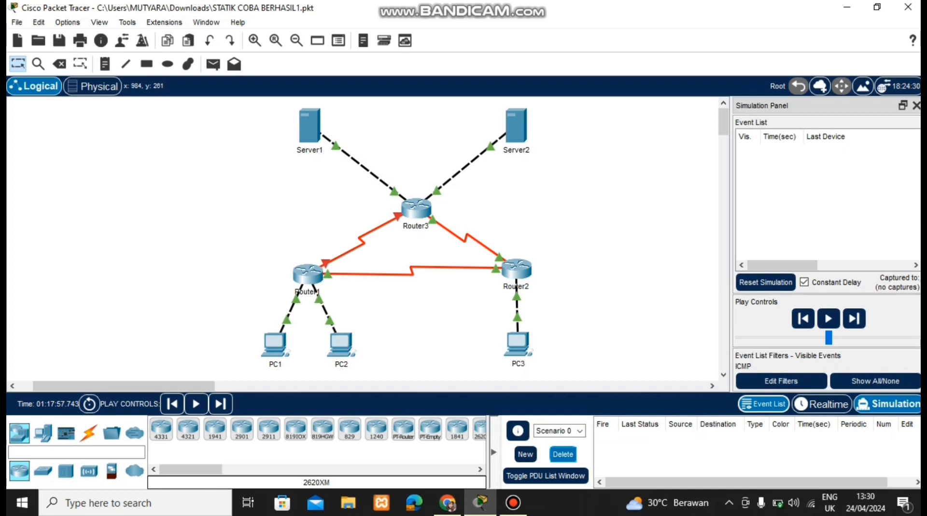